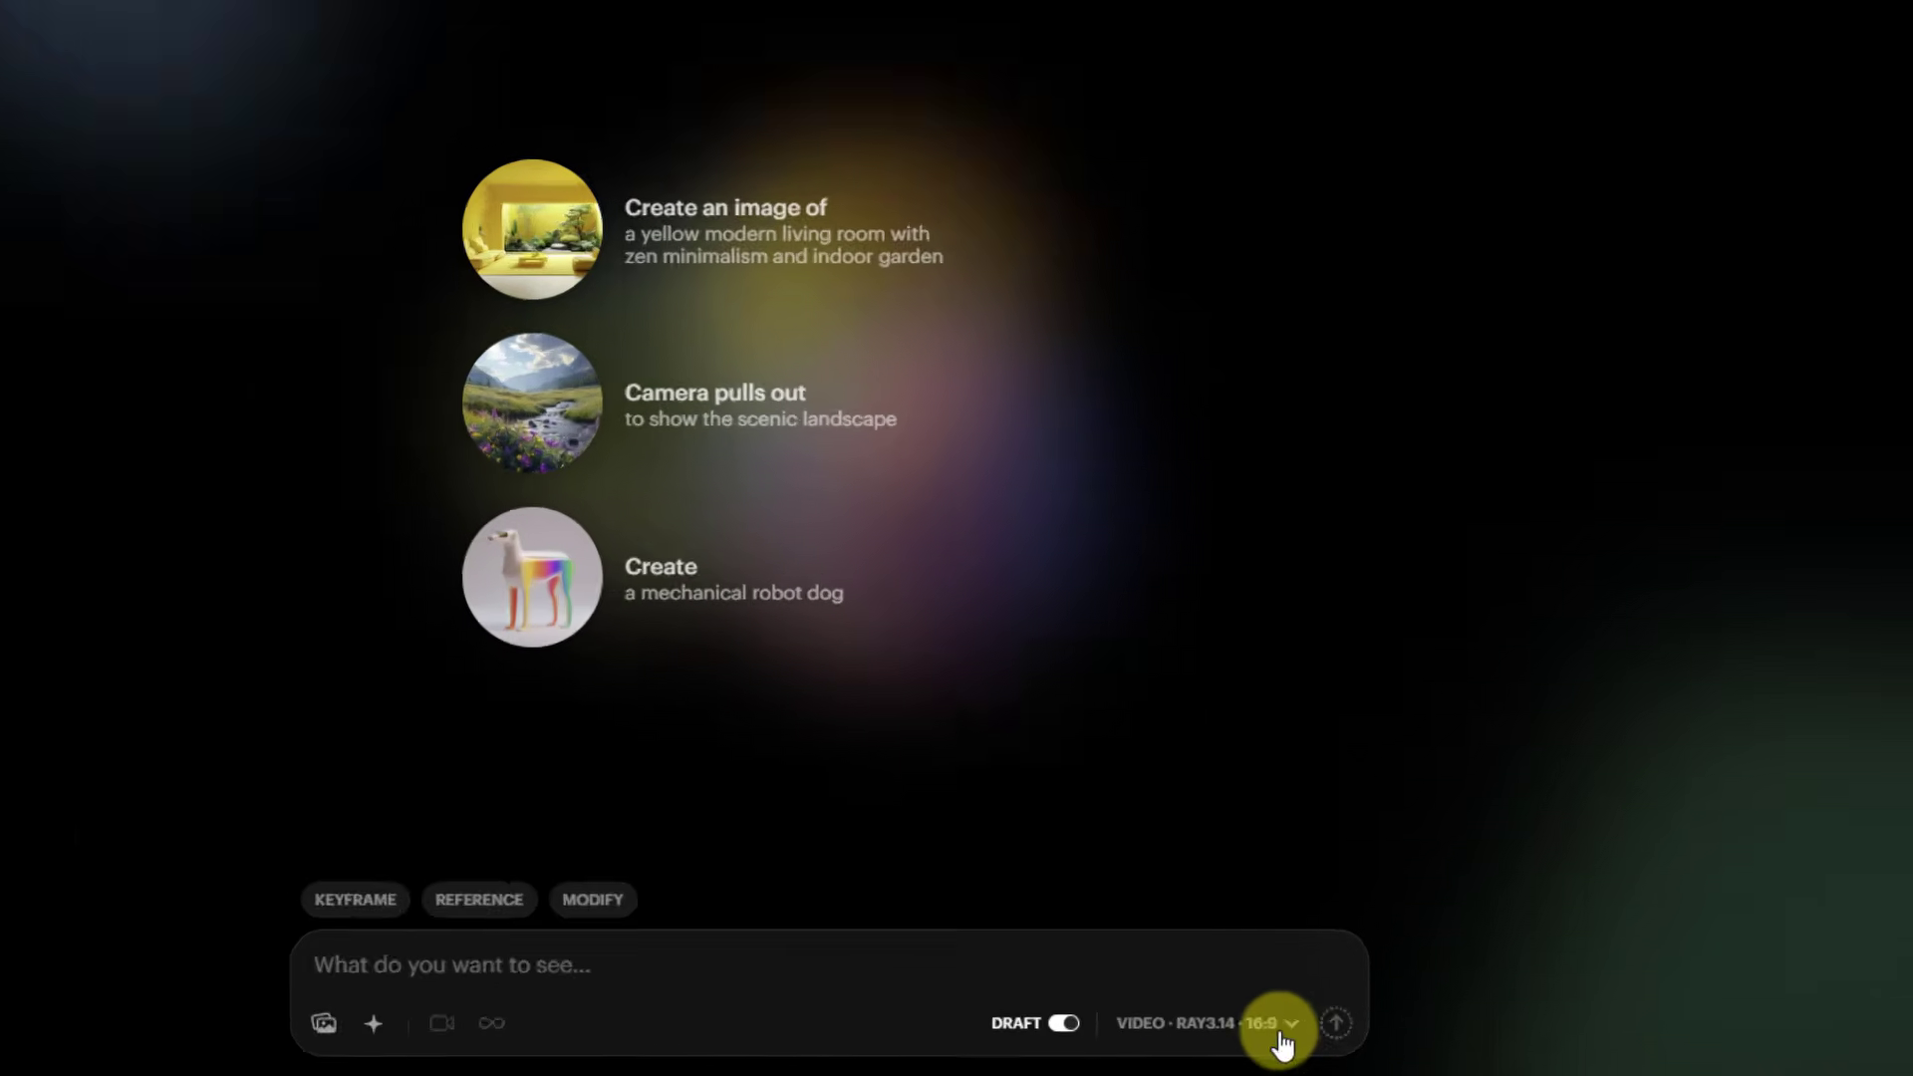
Configure the generation settings to modify videos at 1080p resolution with the Ray3.14 model
{"action": "left_click", "coordinate": [1360, 1025]}
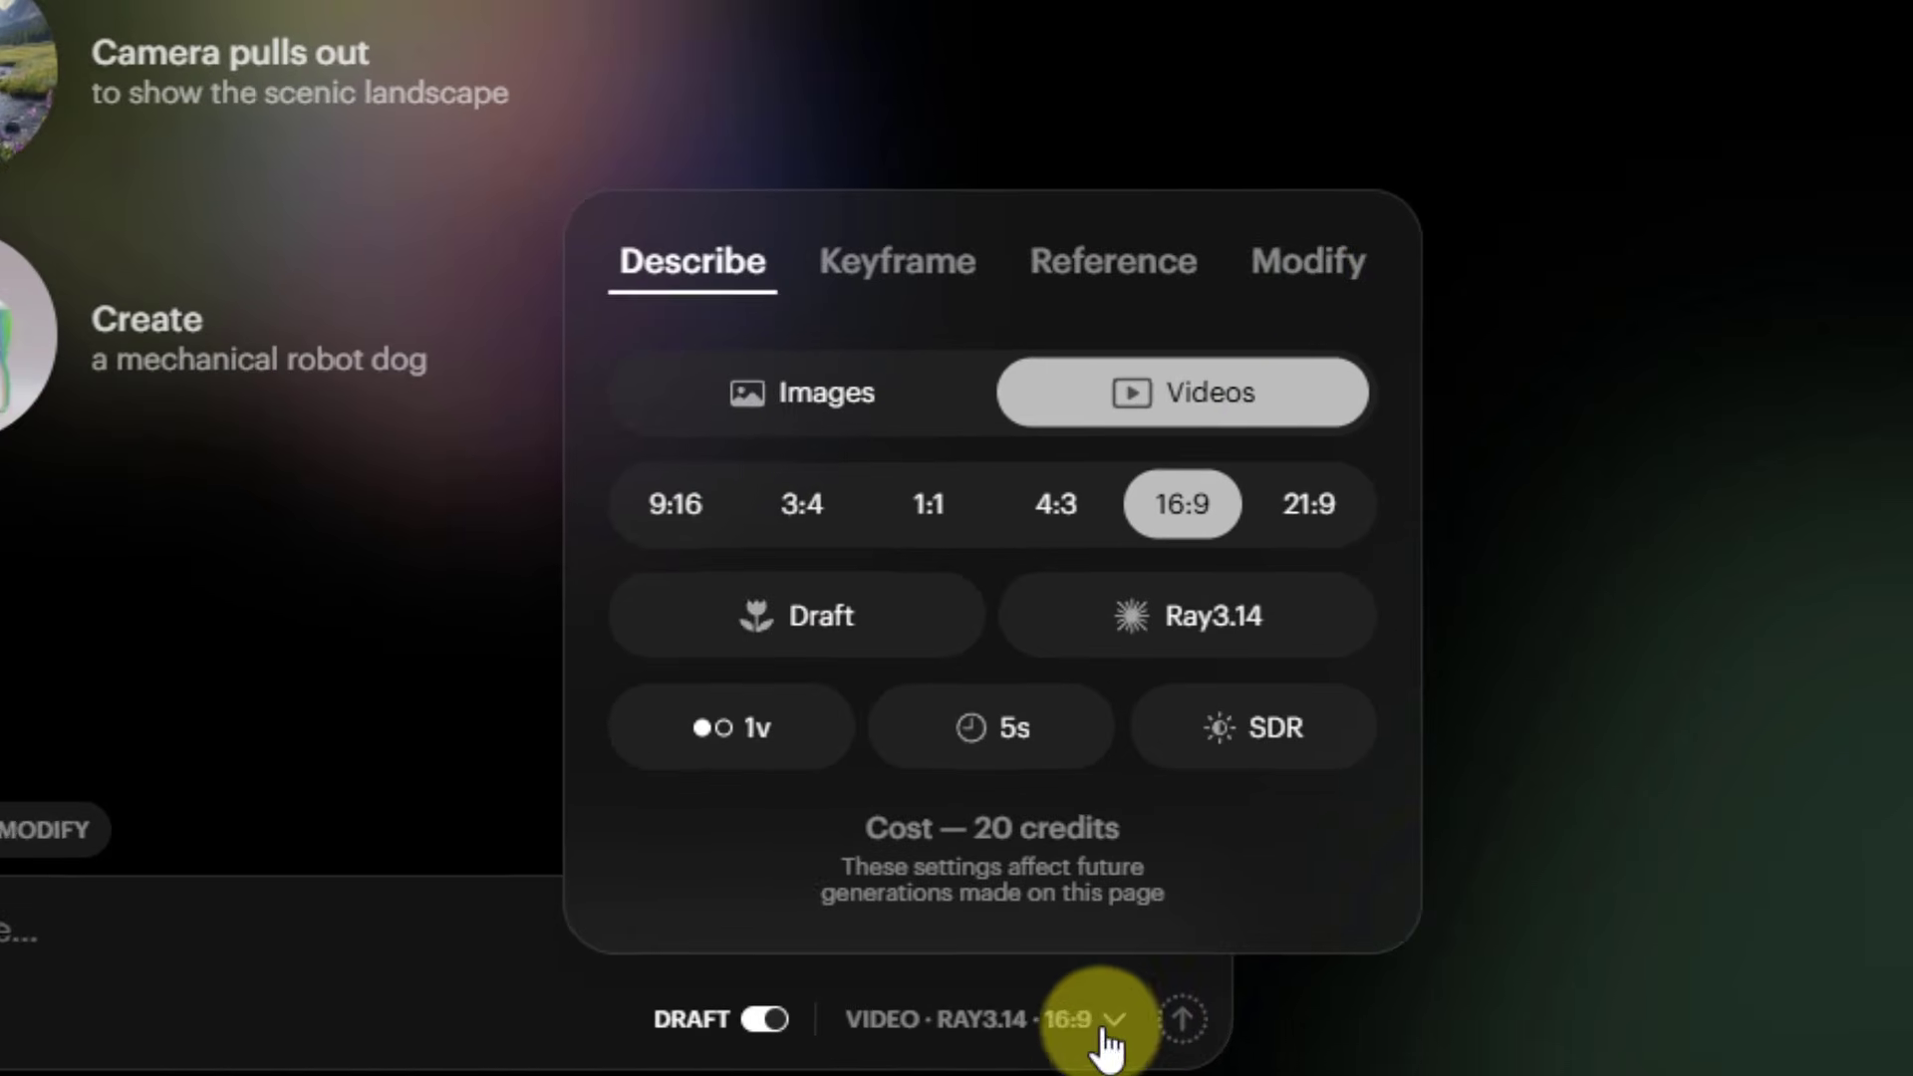
{"action": "left_click", "coordinate": [1297, 299]}
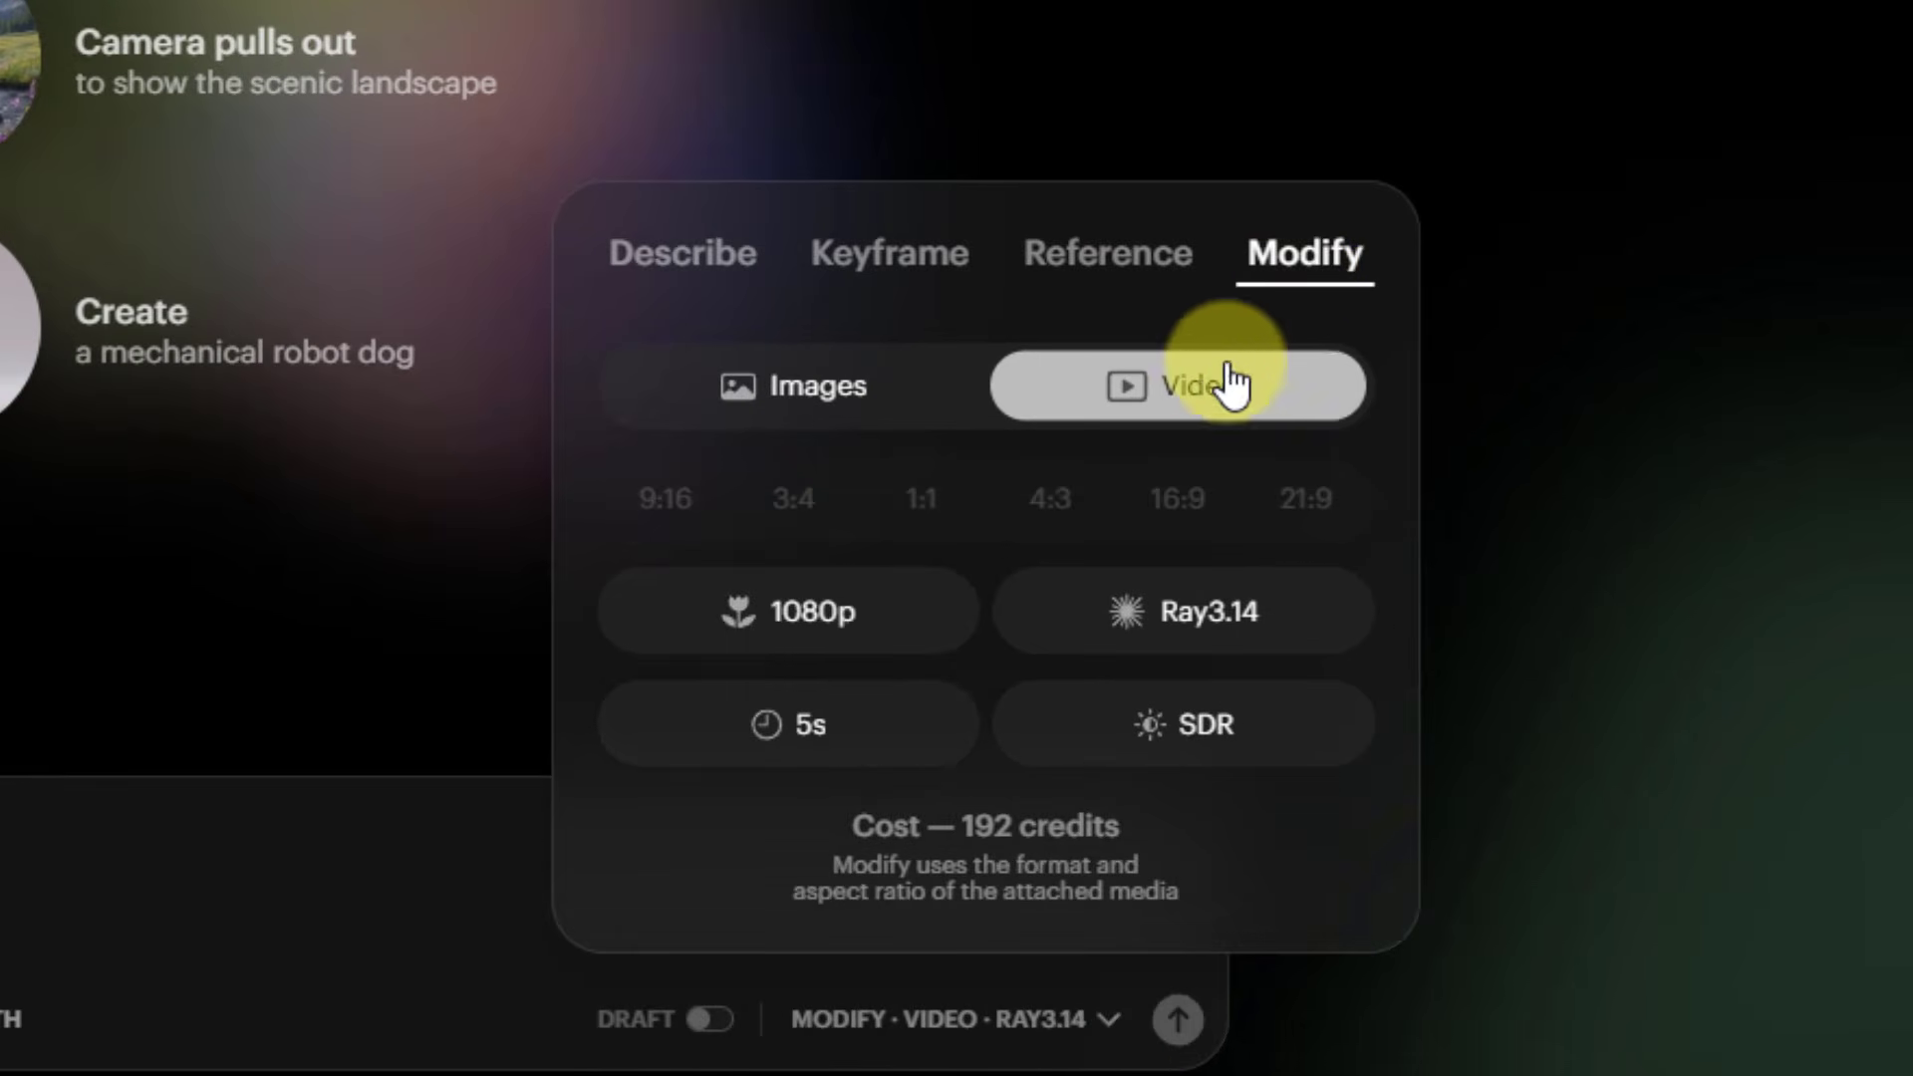
{"action": "left_click", "coordinate": [817, 612]}
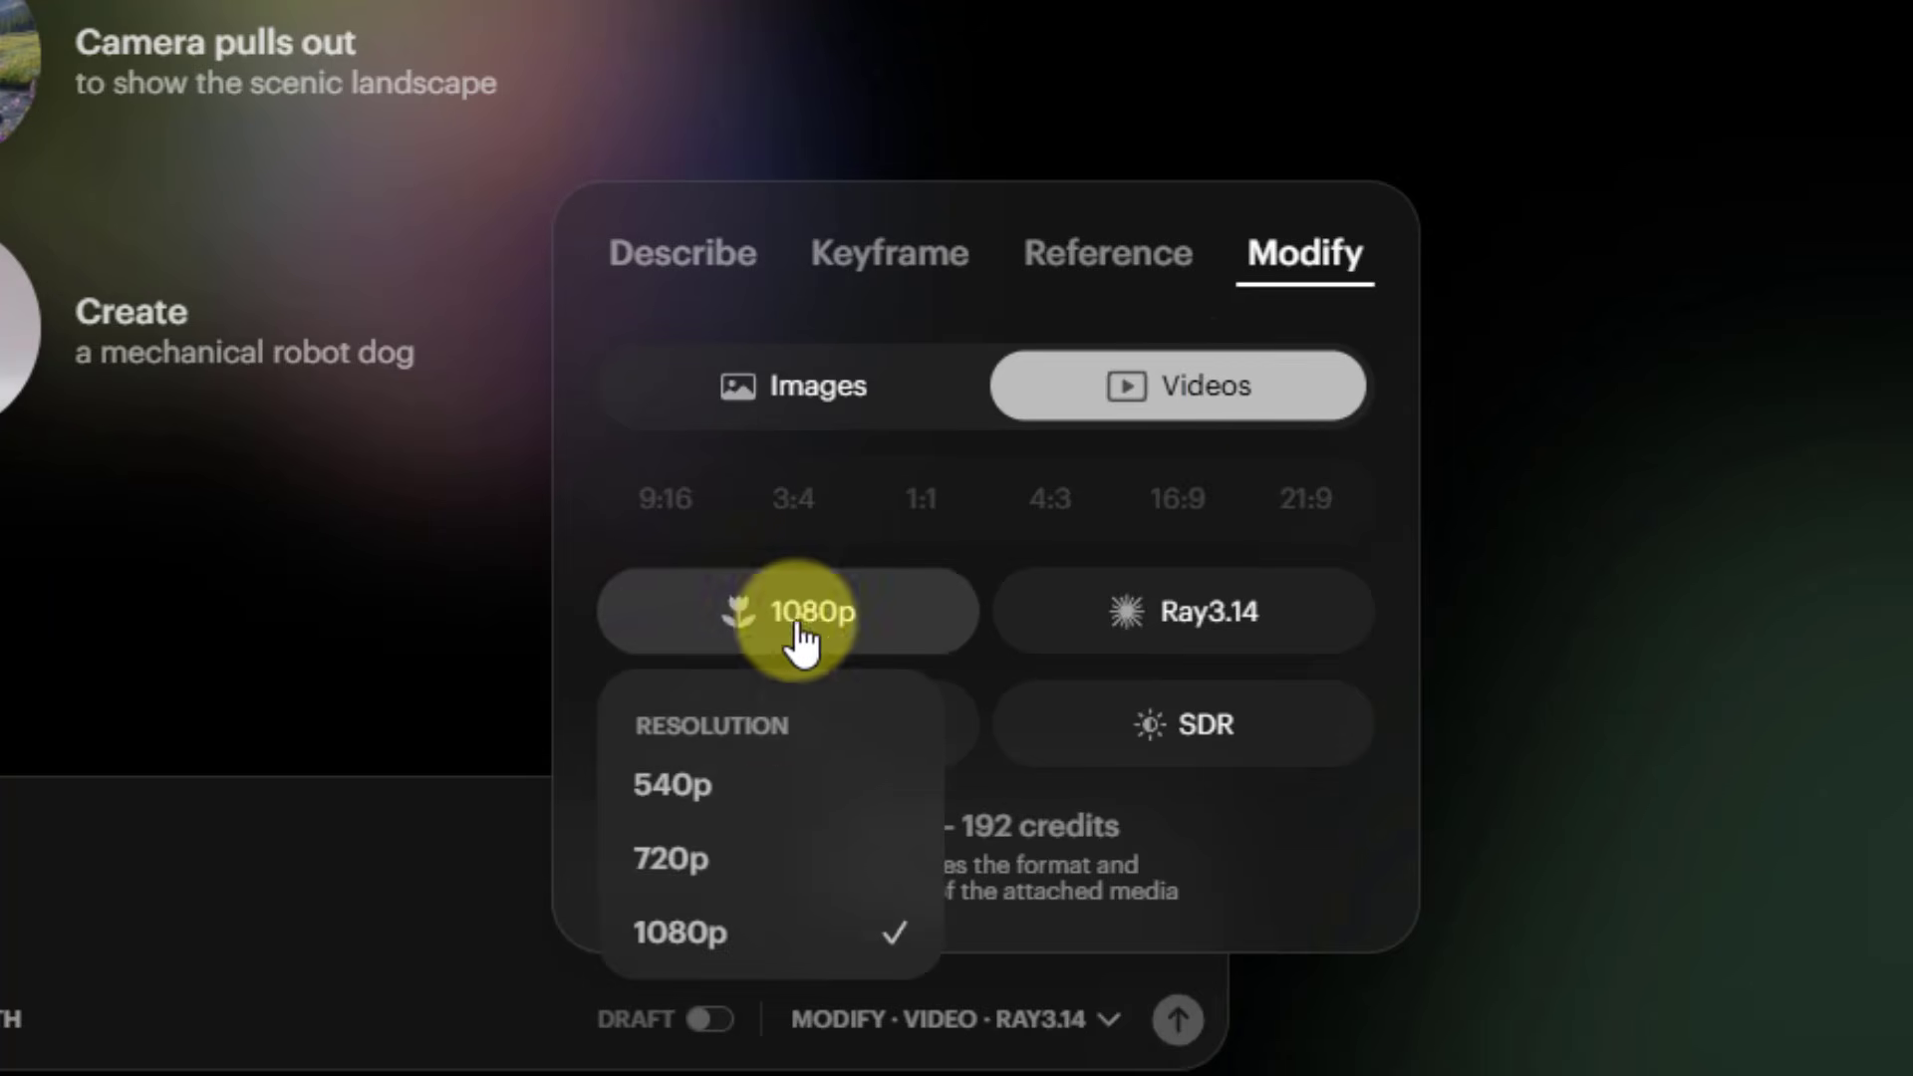
{"action": "left_click", "coordinate": [705, 929]}
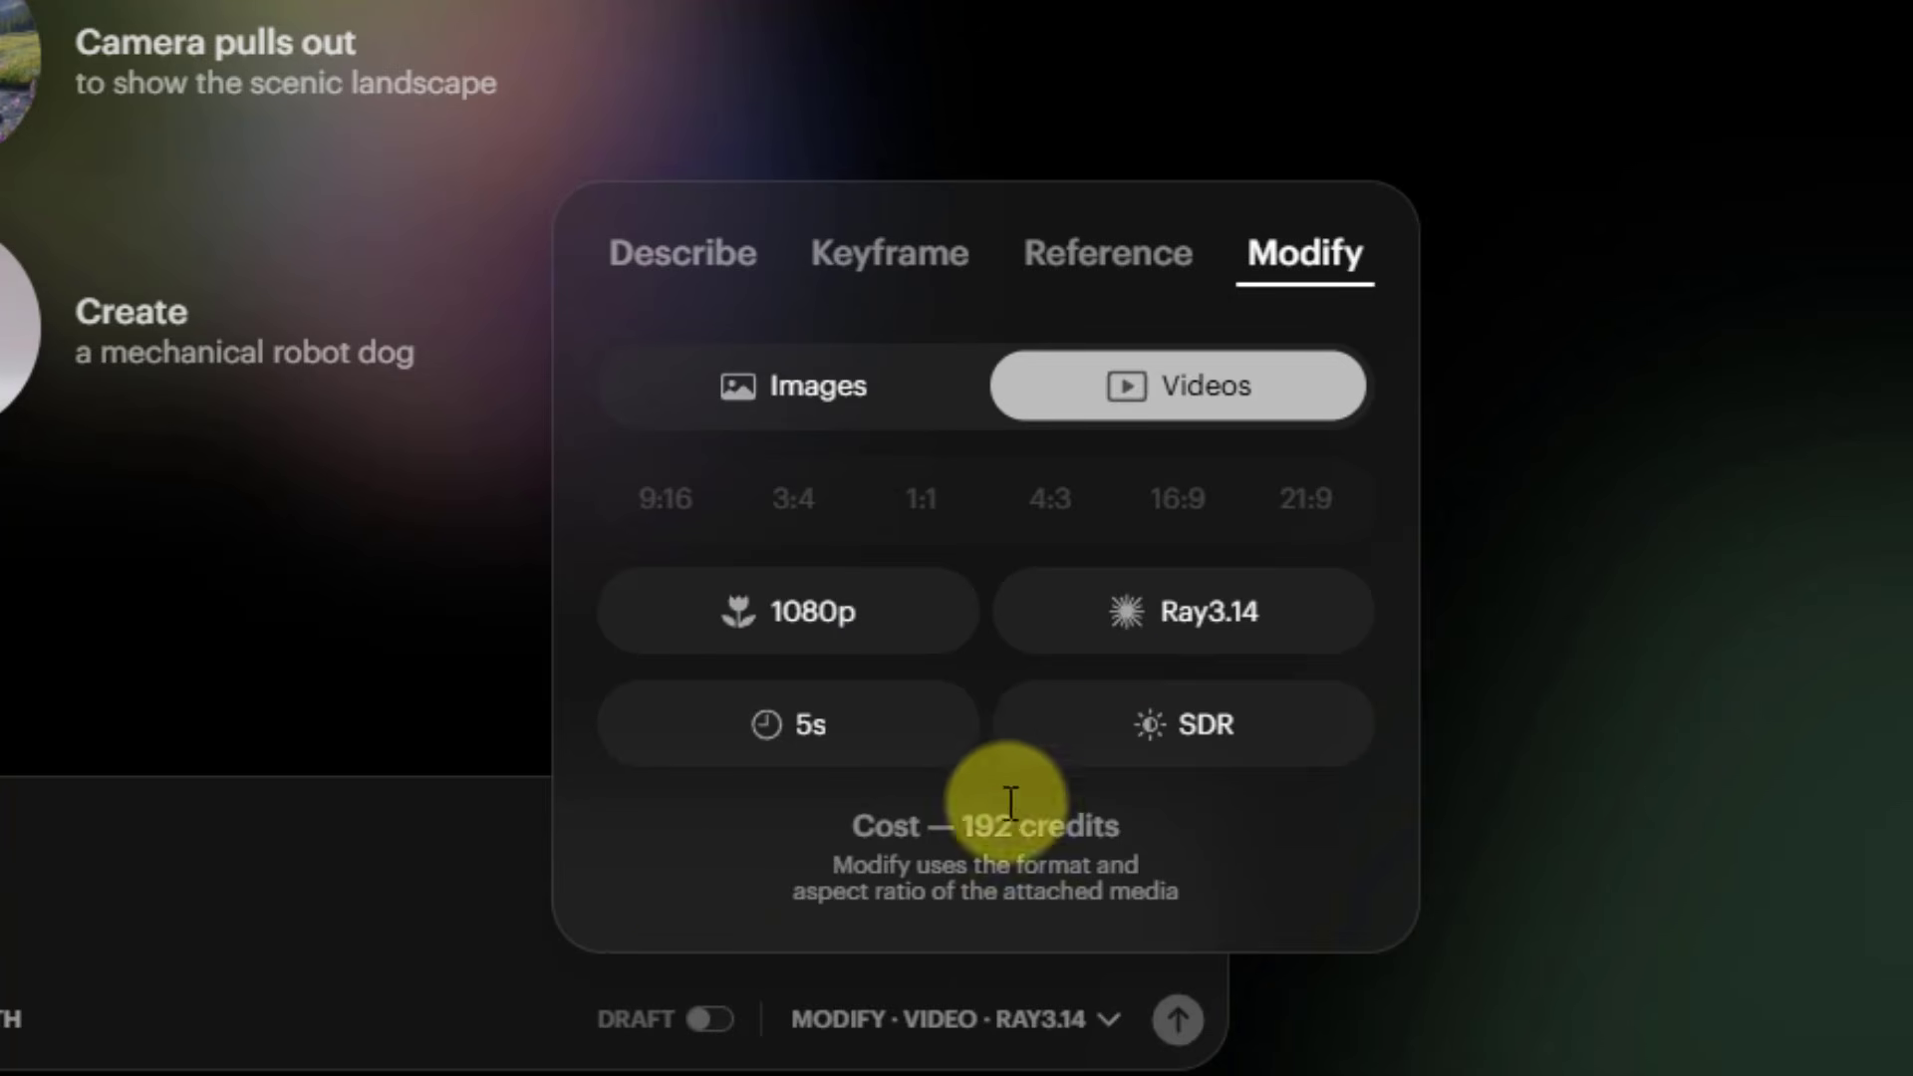
{"action": "left_click", "coordinate": [1190, 657]}
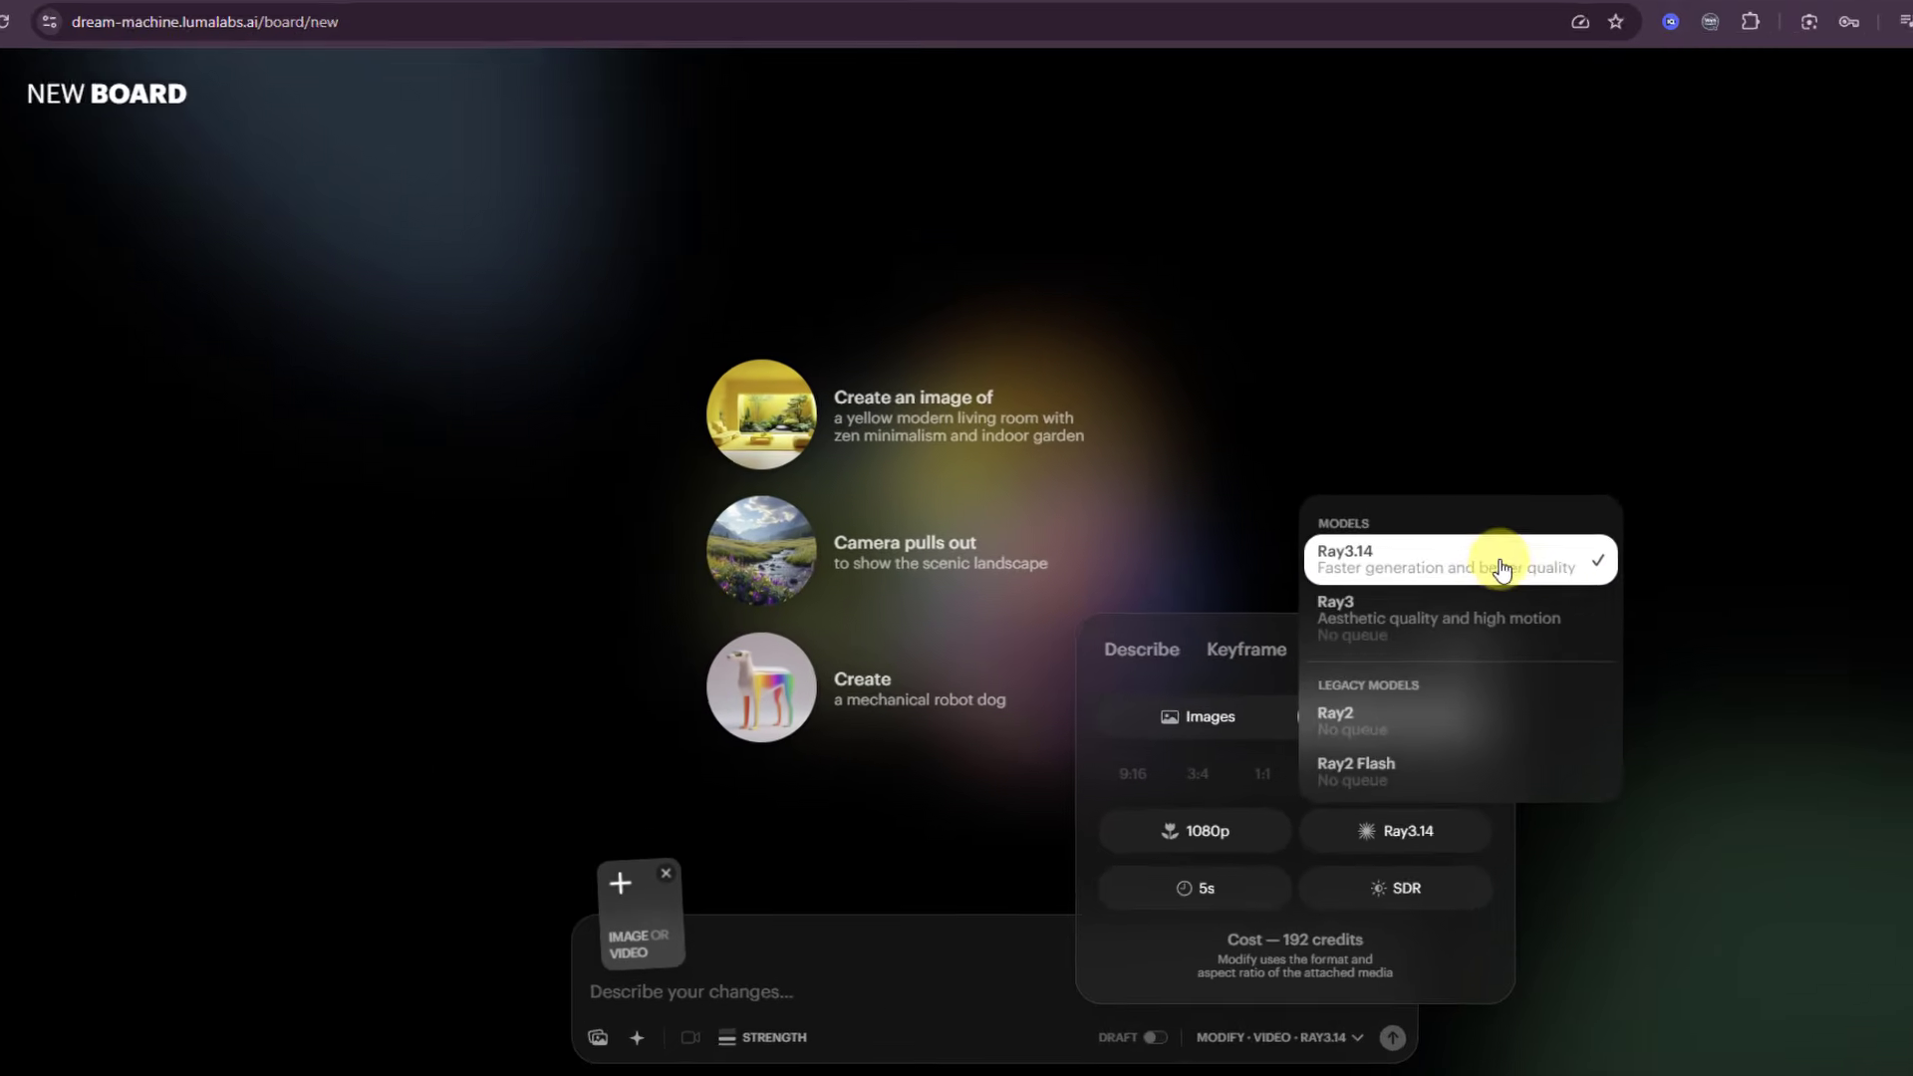
{"action": "left_click", "coordinate": [1342, 356]}
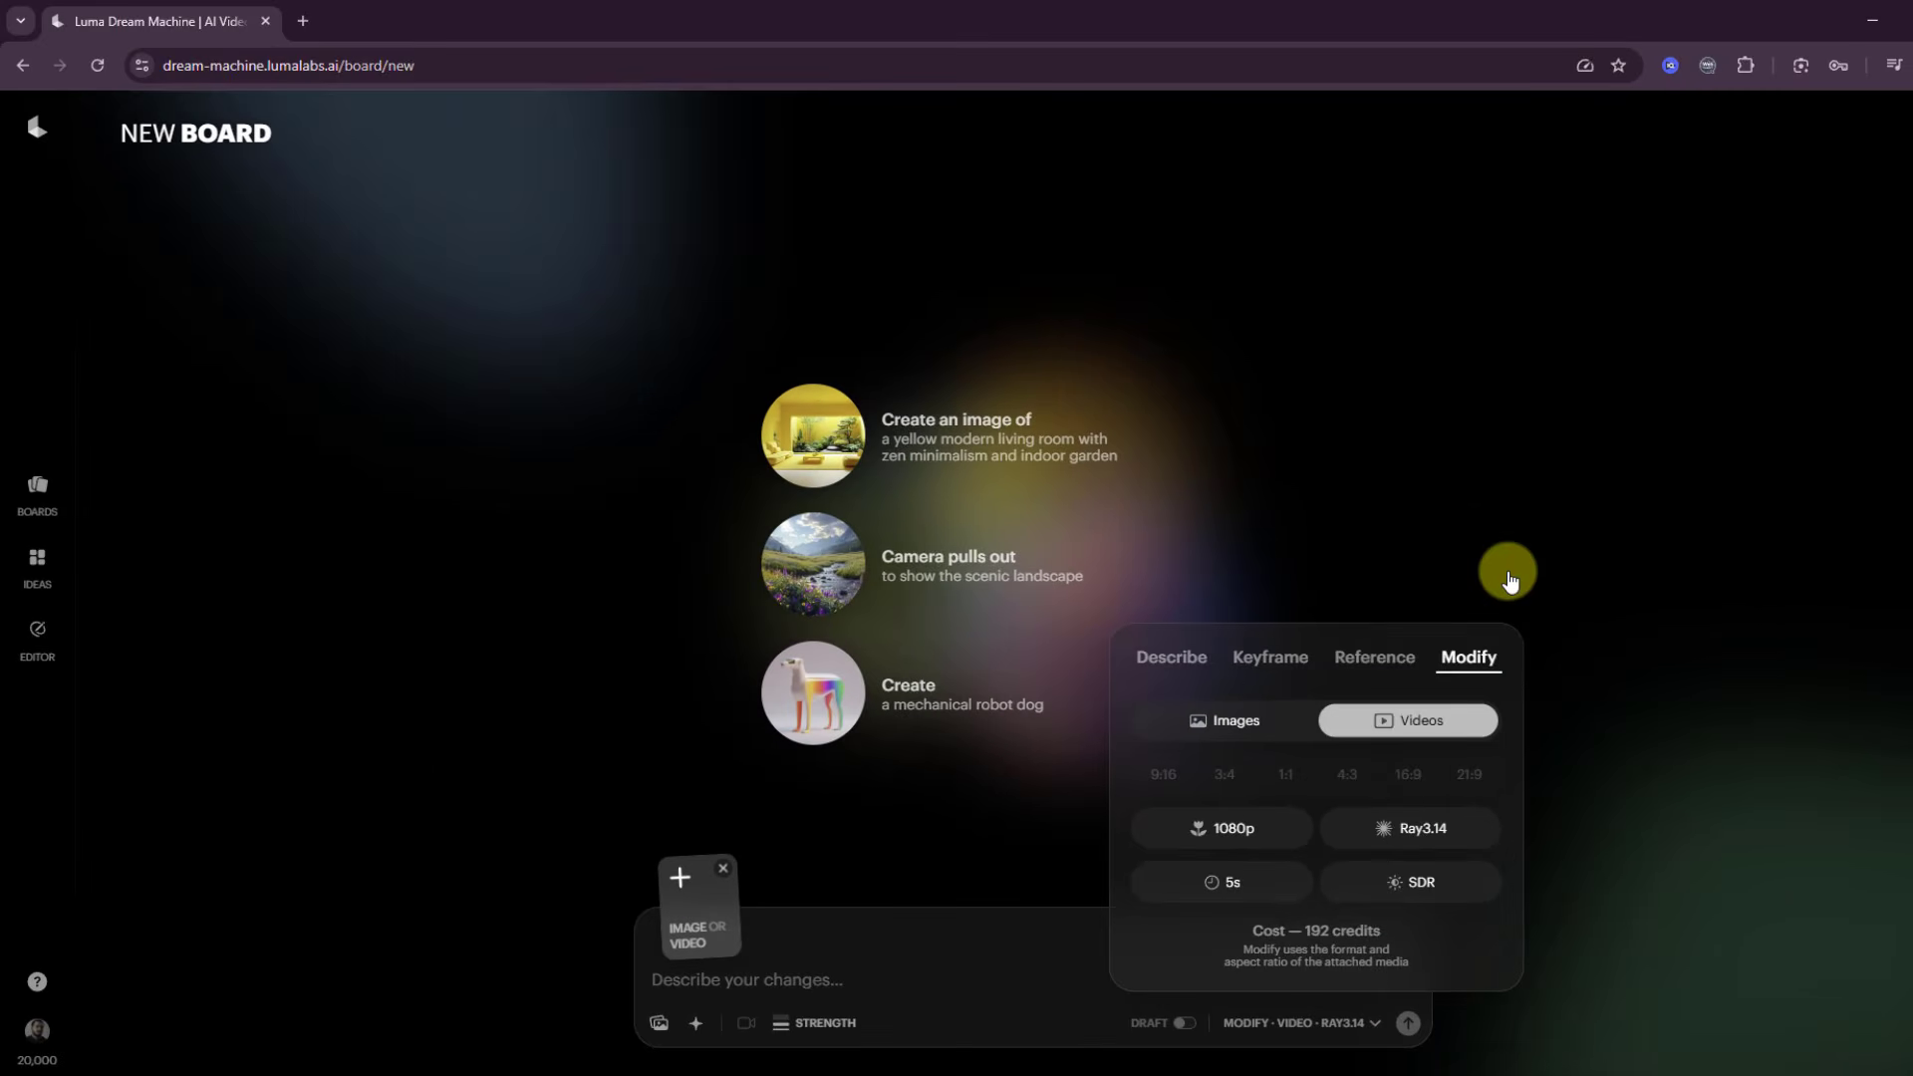
{"action": "left_click", "coordinate": [1000, 887]}
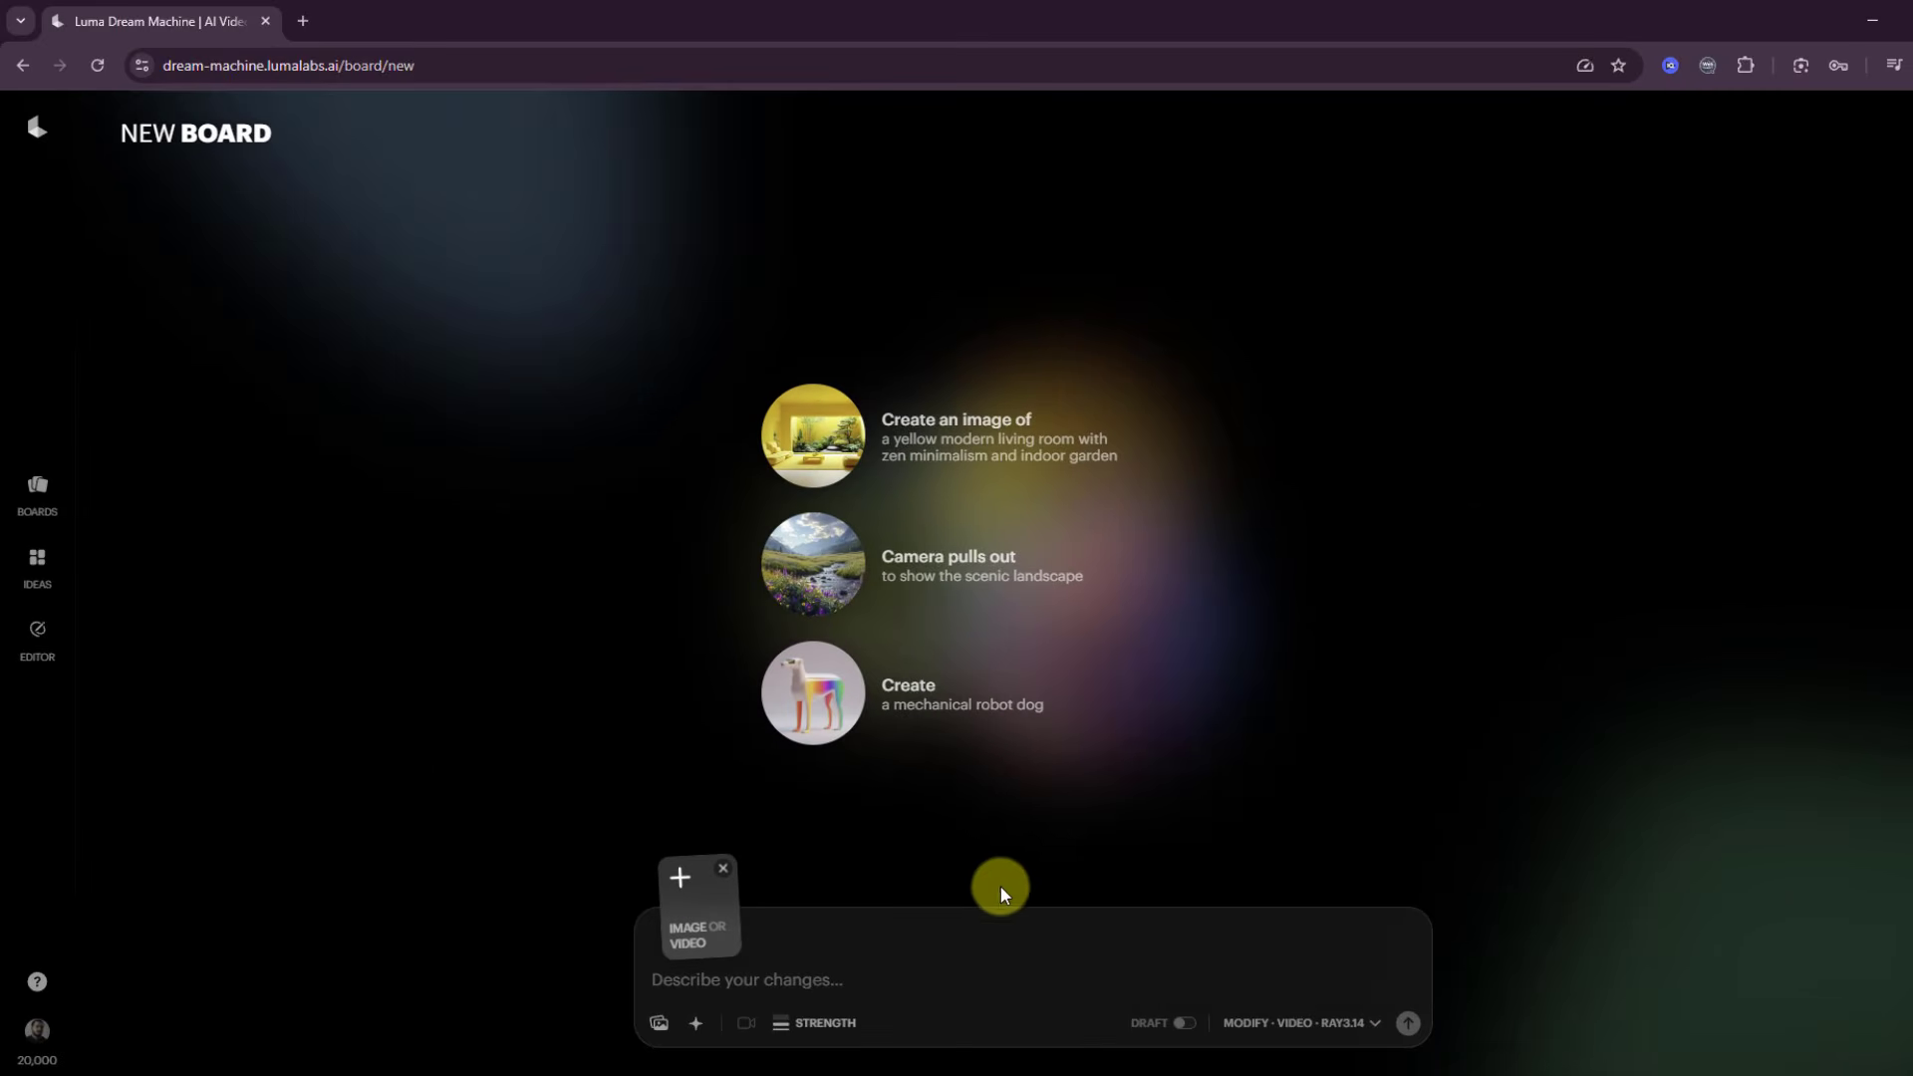
Upload the Dance video from the Videos folder as the media to modify
{"action": "left_click", "coordinate": [680, 881]}
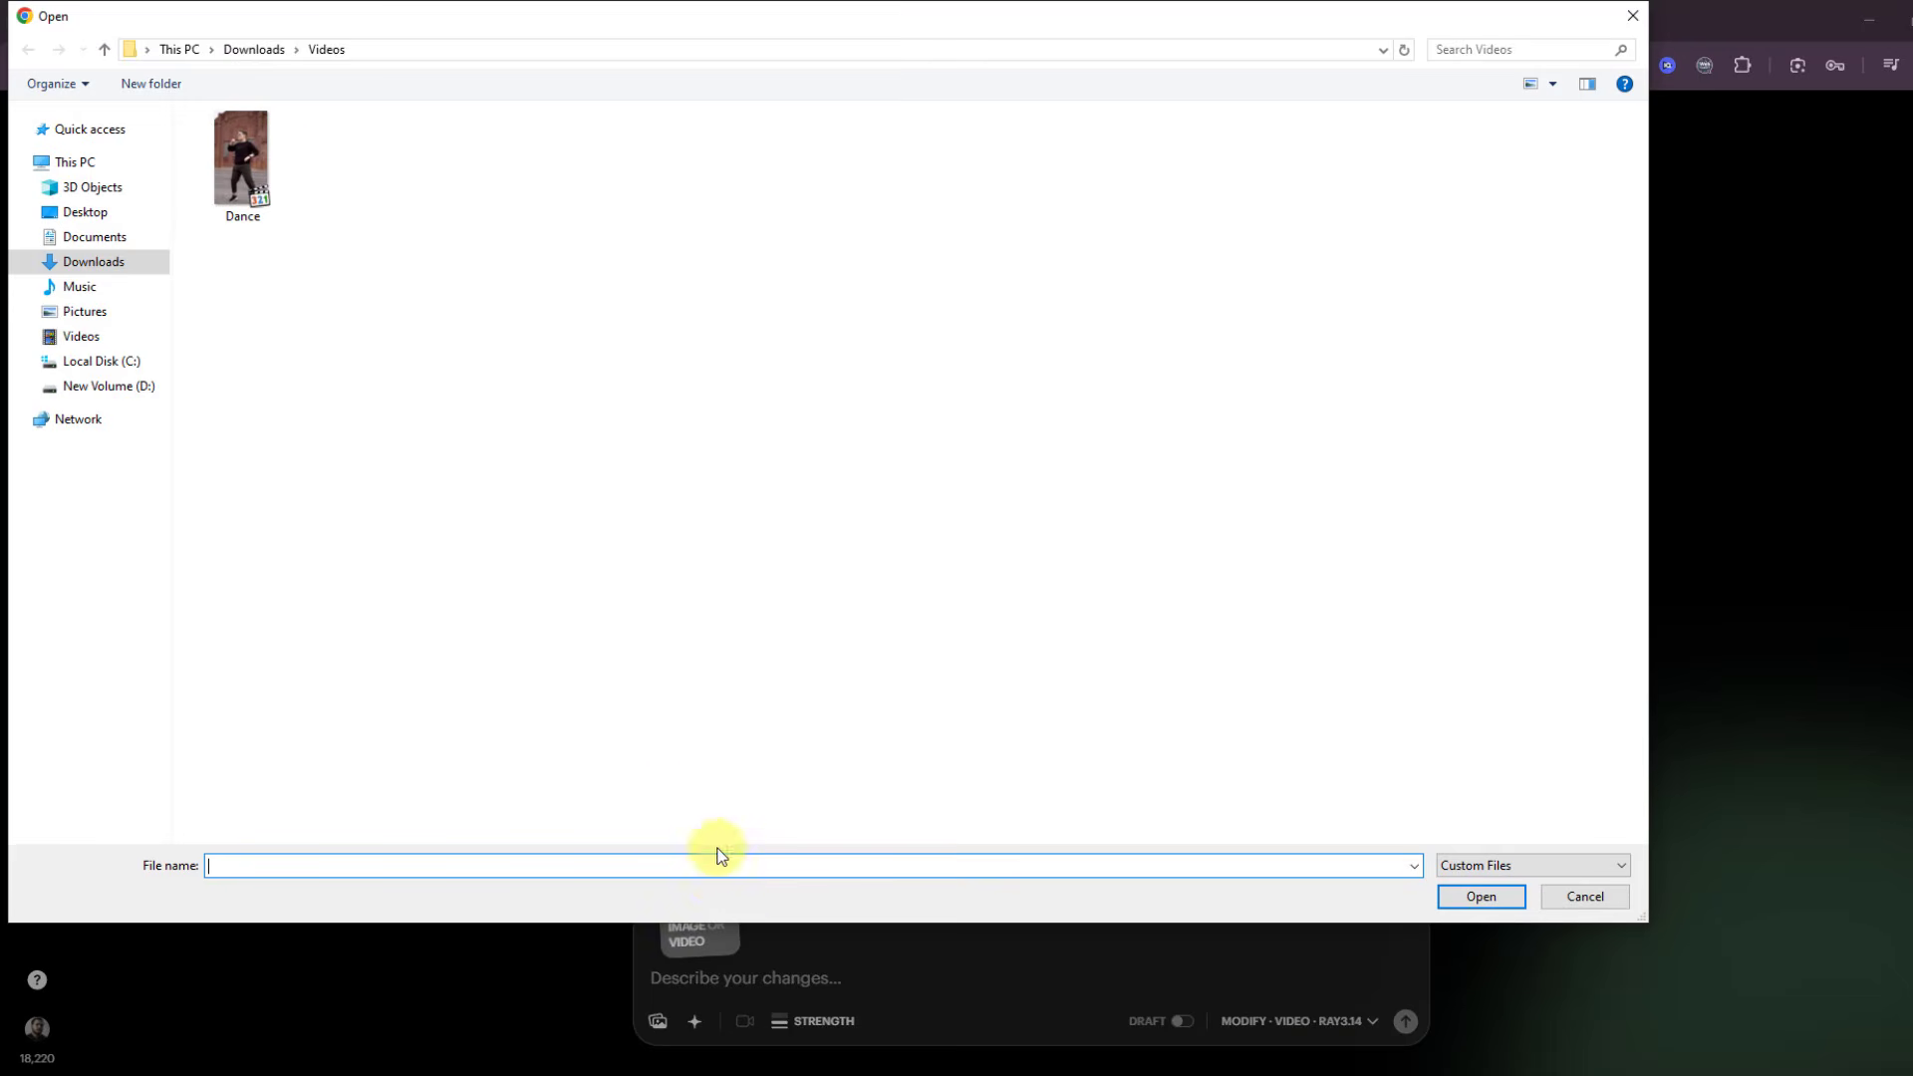
{"action": "left_click", "coordinate": [253, 162]}
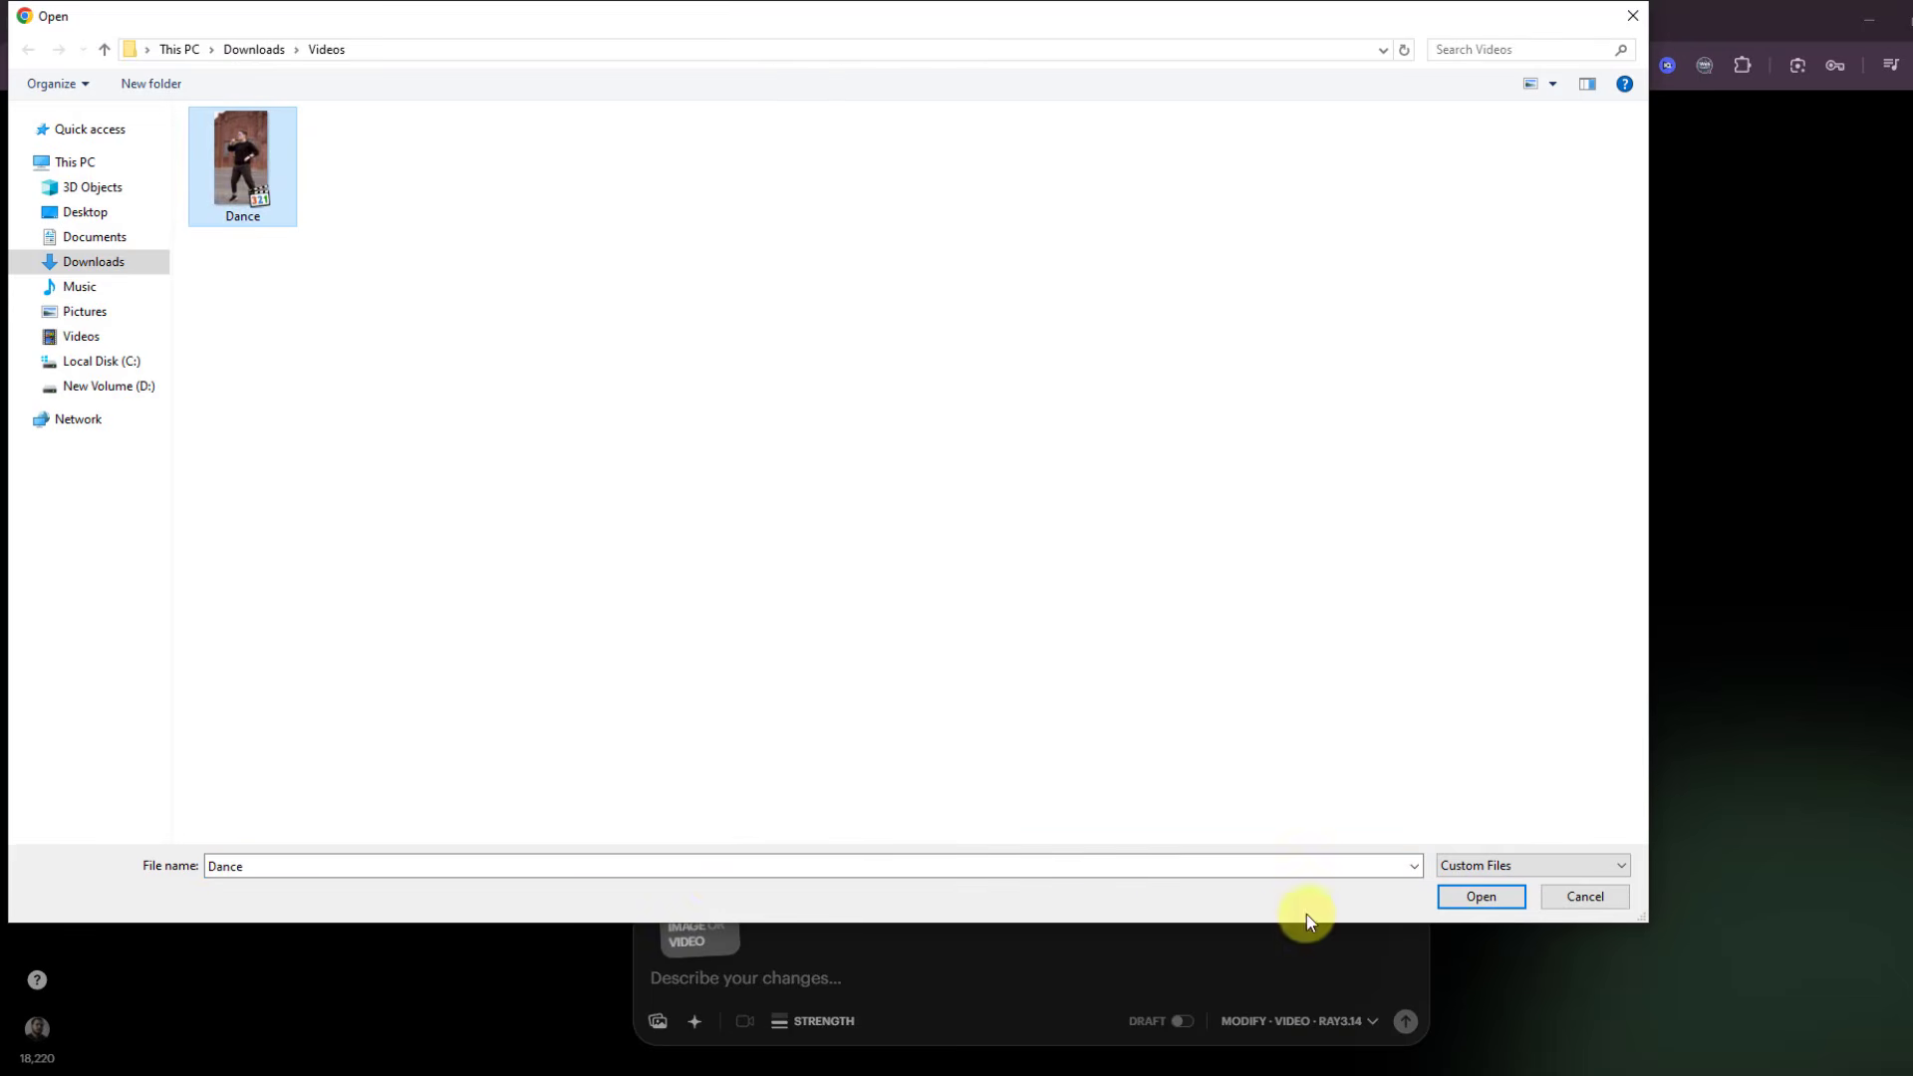
{"action": "left_click", "coordinate": [1480, 899]}
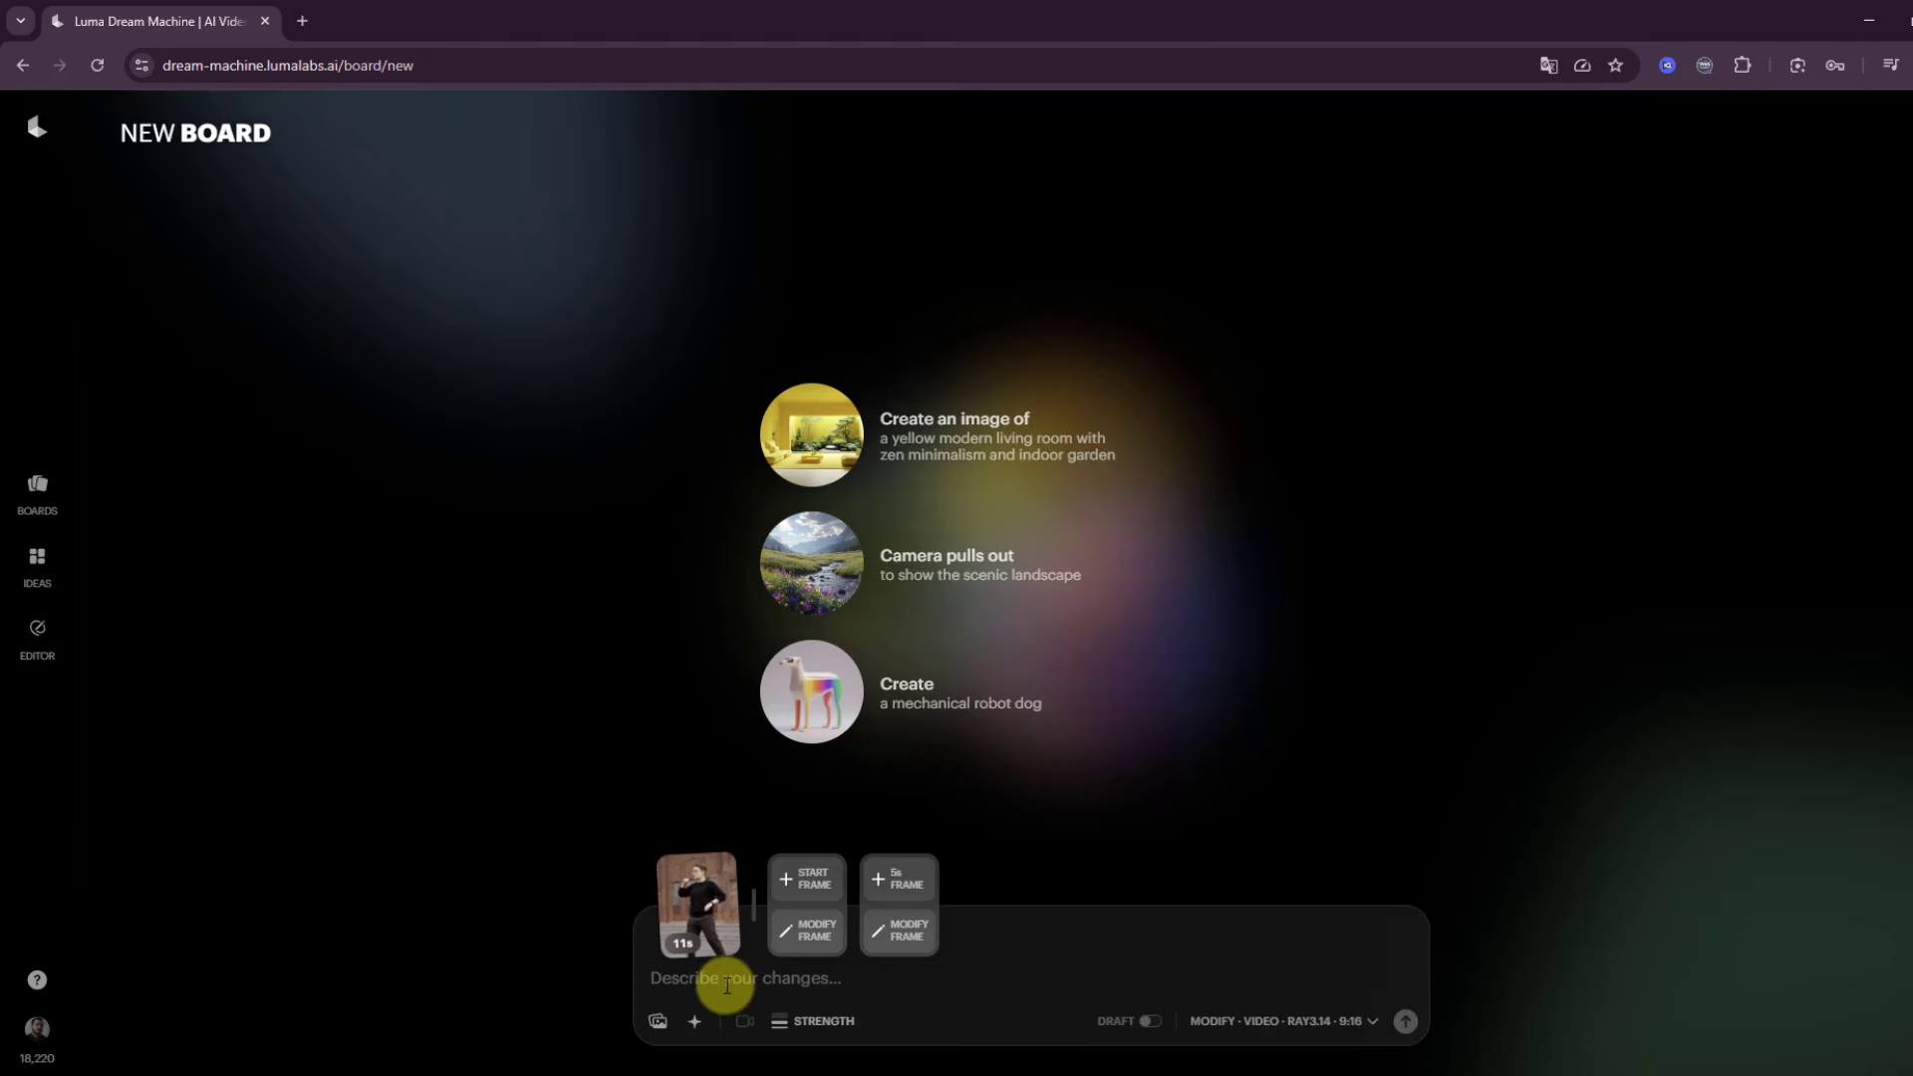
Edit the start frame with Modify V2: "Show the dancer in a white room, change their clothes, add colorful clothes, hats and suits"
{"action": "left_click", "coordinate": [826, 944]}
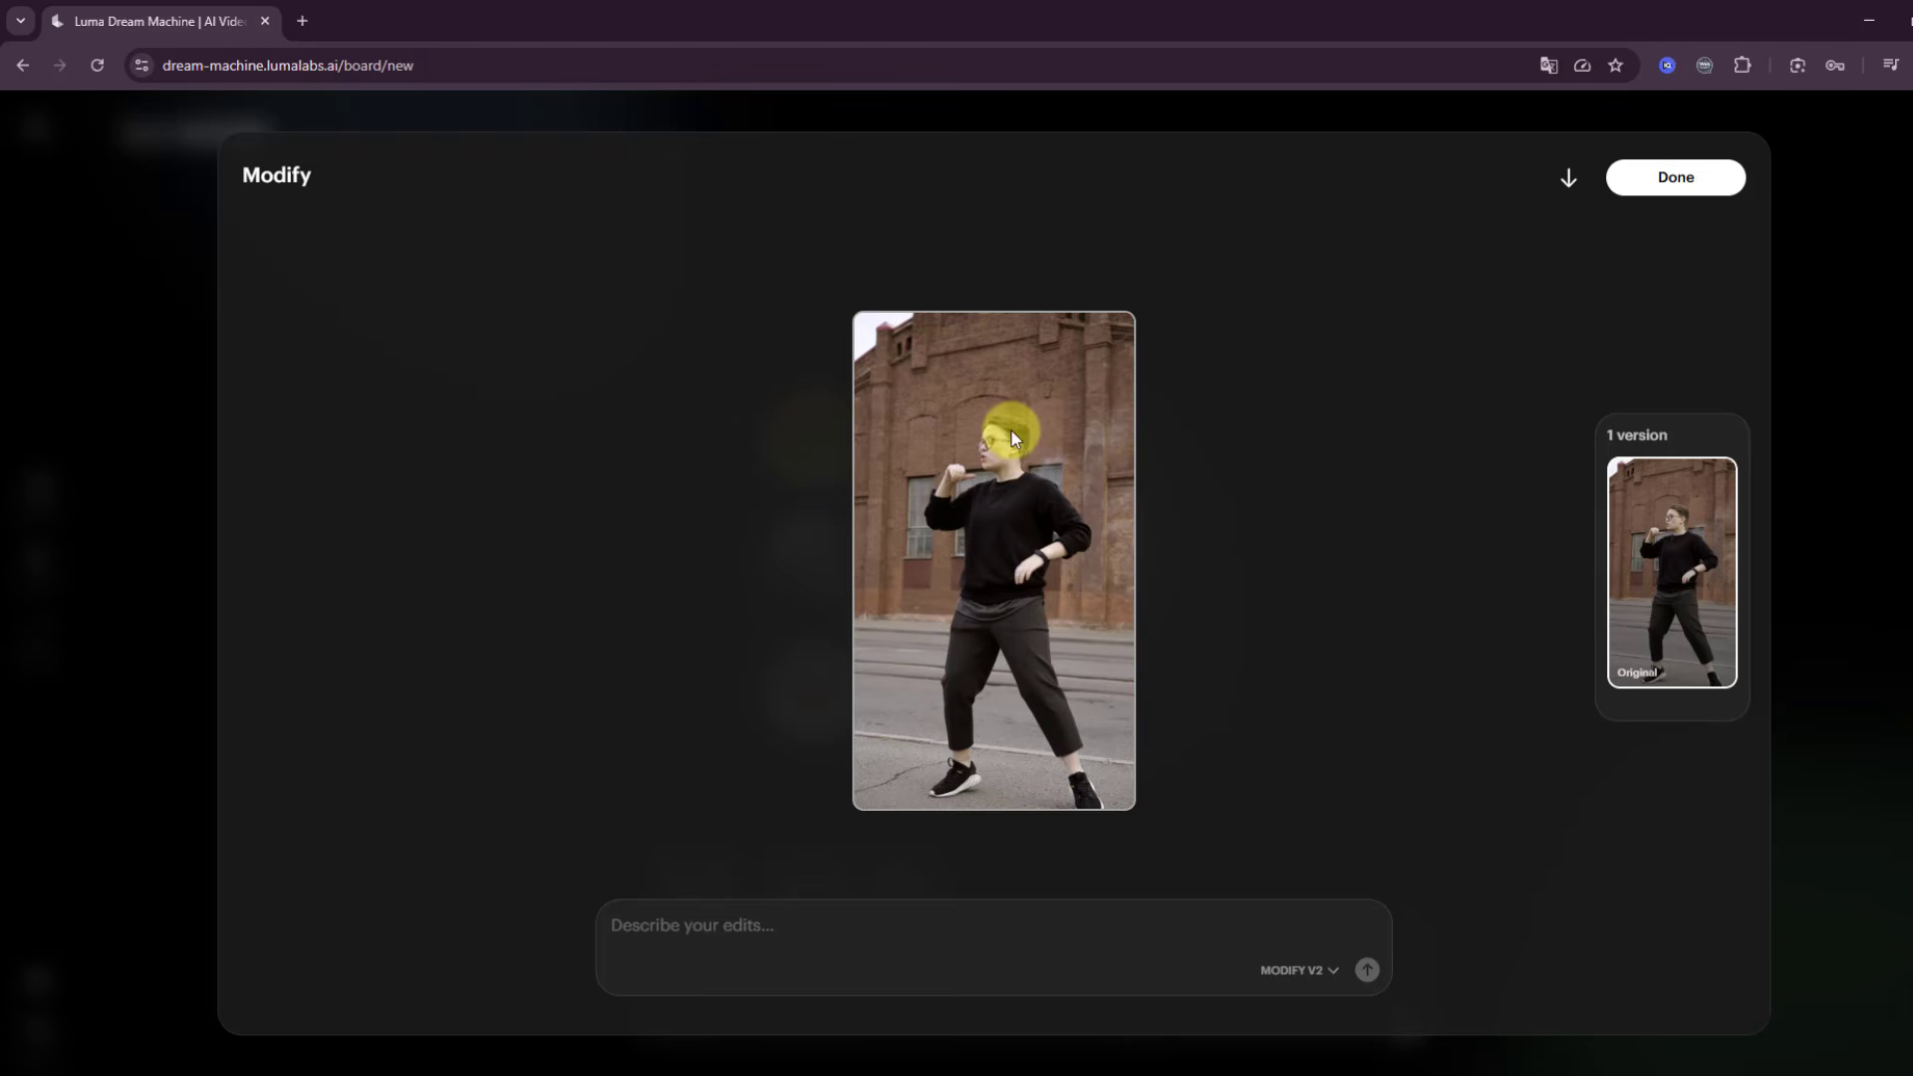
{"action": "left_click", "coordinate": [886, 948]}
{"action": "type", "text": "Show the dancer in a white room, change their clothes, add colorful clothes, hats and suits"}
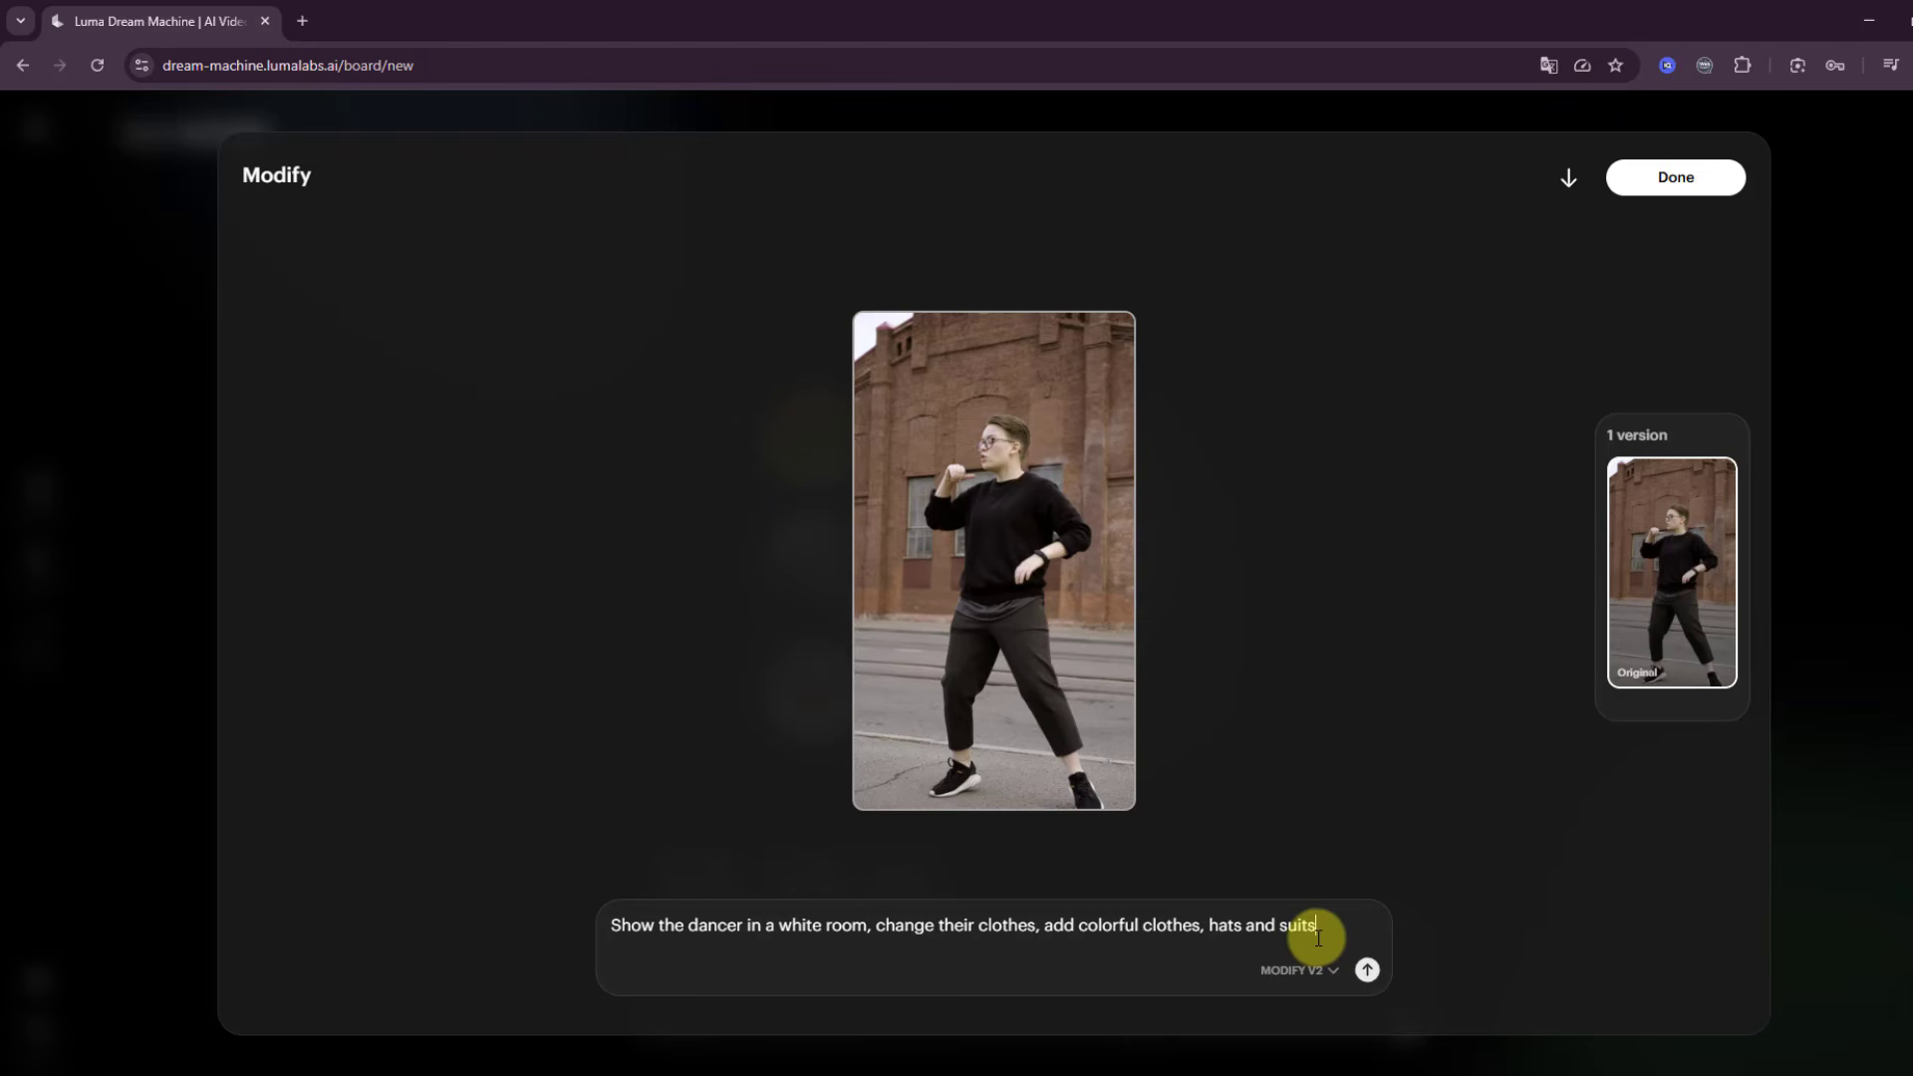
{"action": "left_click", "coordinate": [1293, 972]}
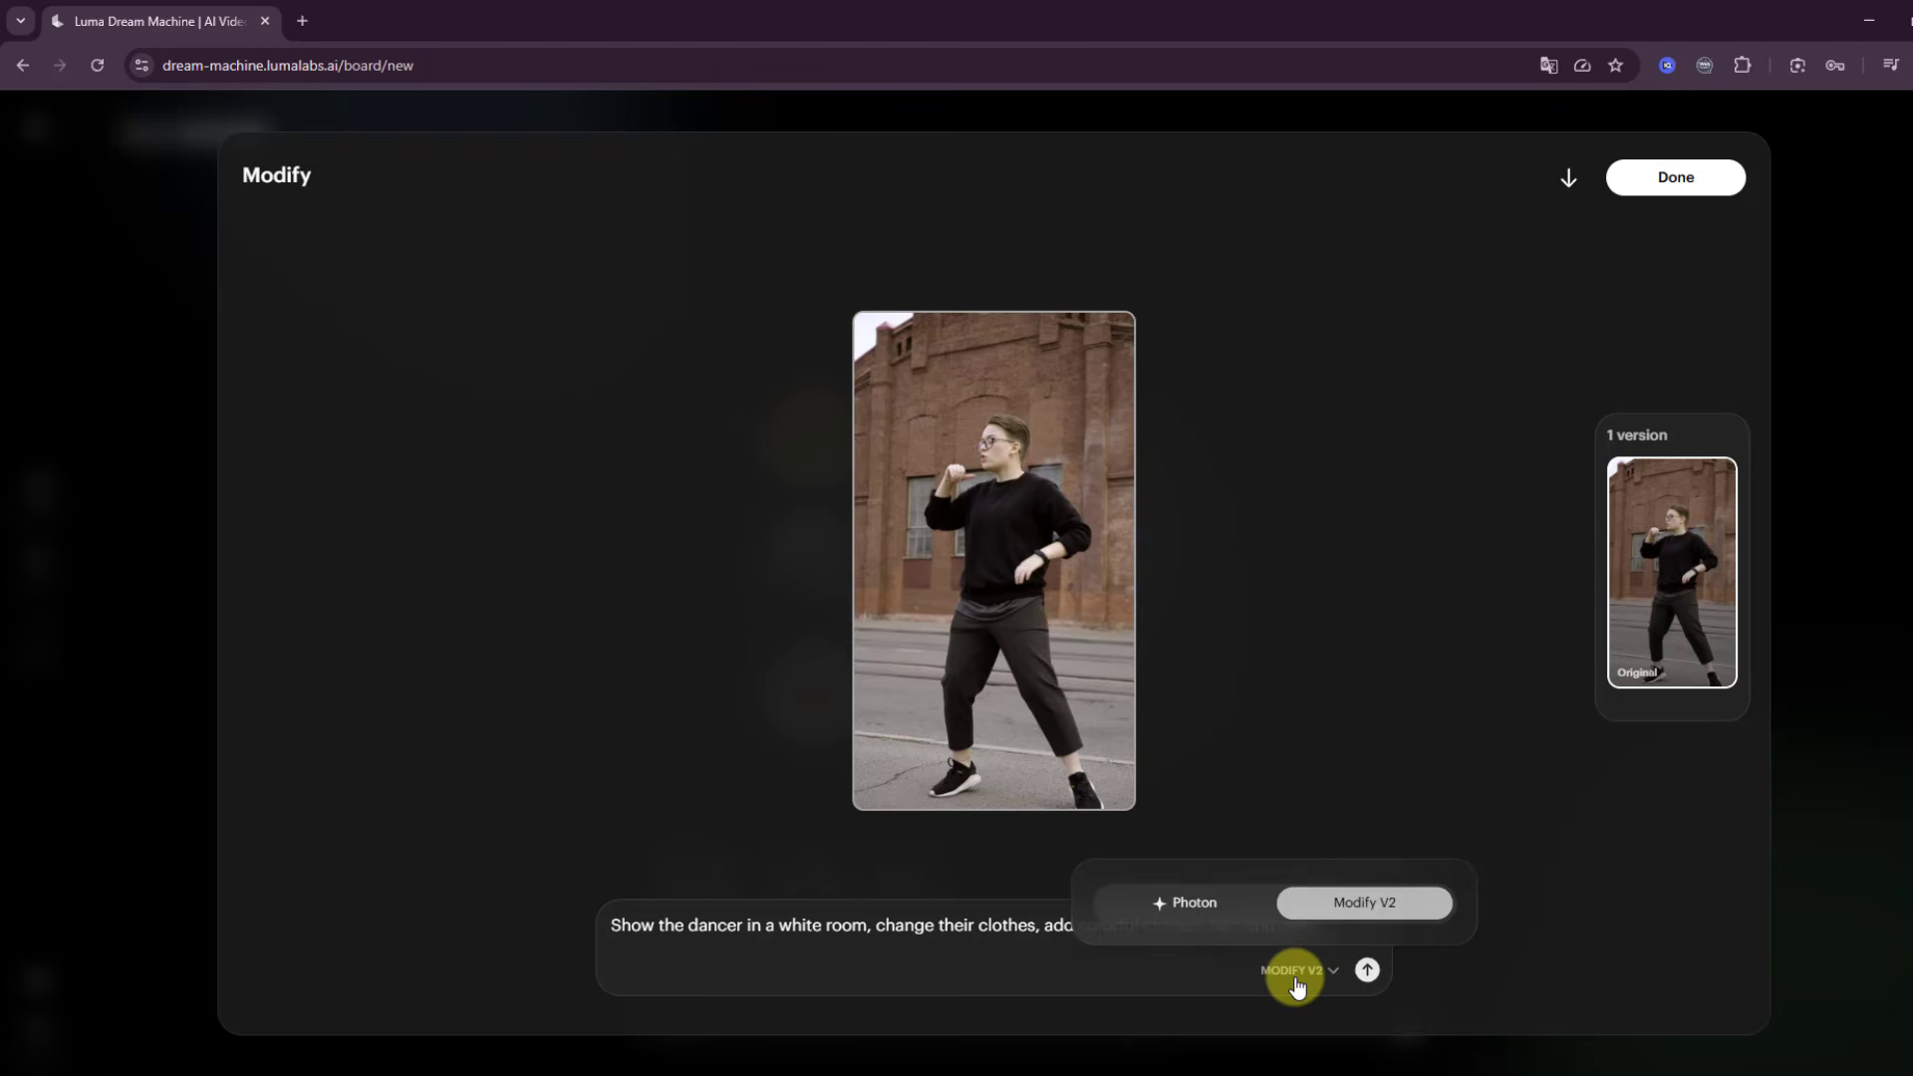
{"action": "left_click", "coordinate": [1392, 919]}
{"action": "left_click", "coordinate": [1368, 971]}
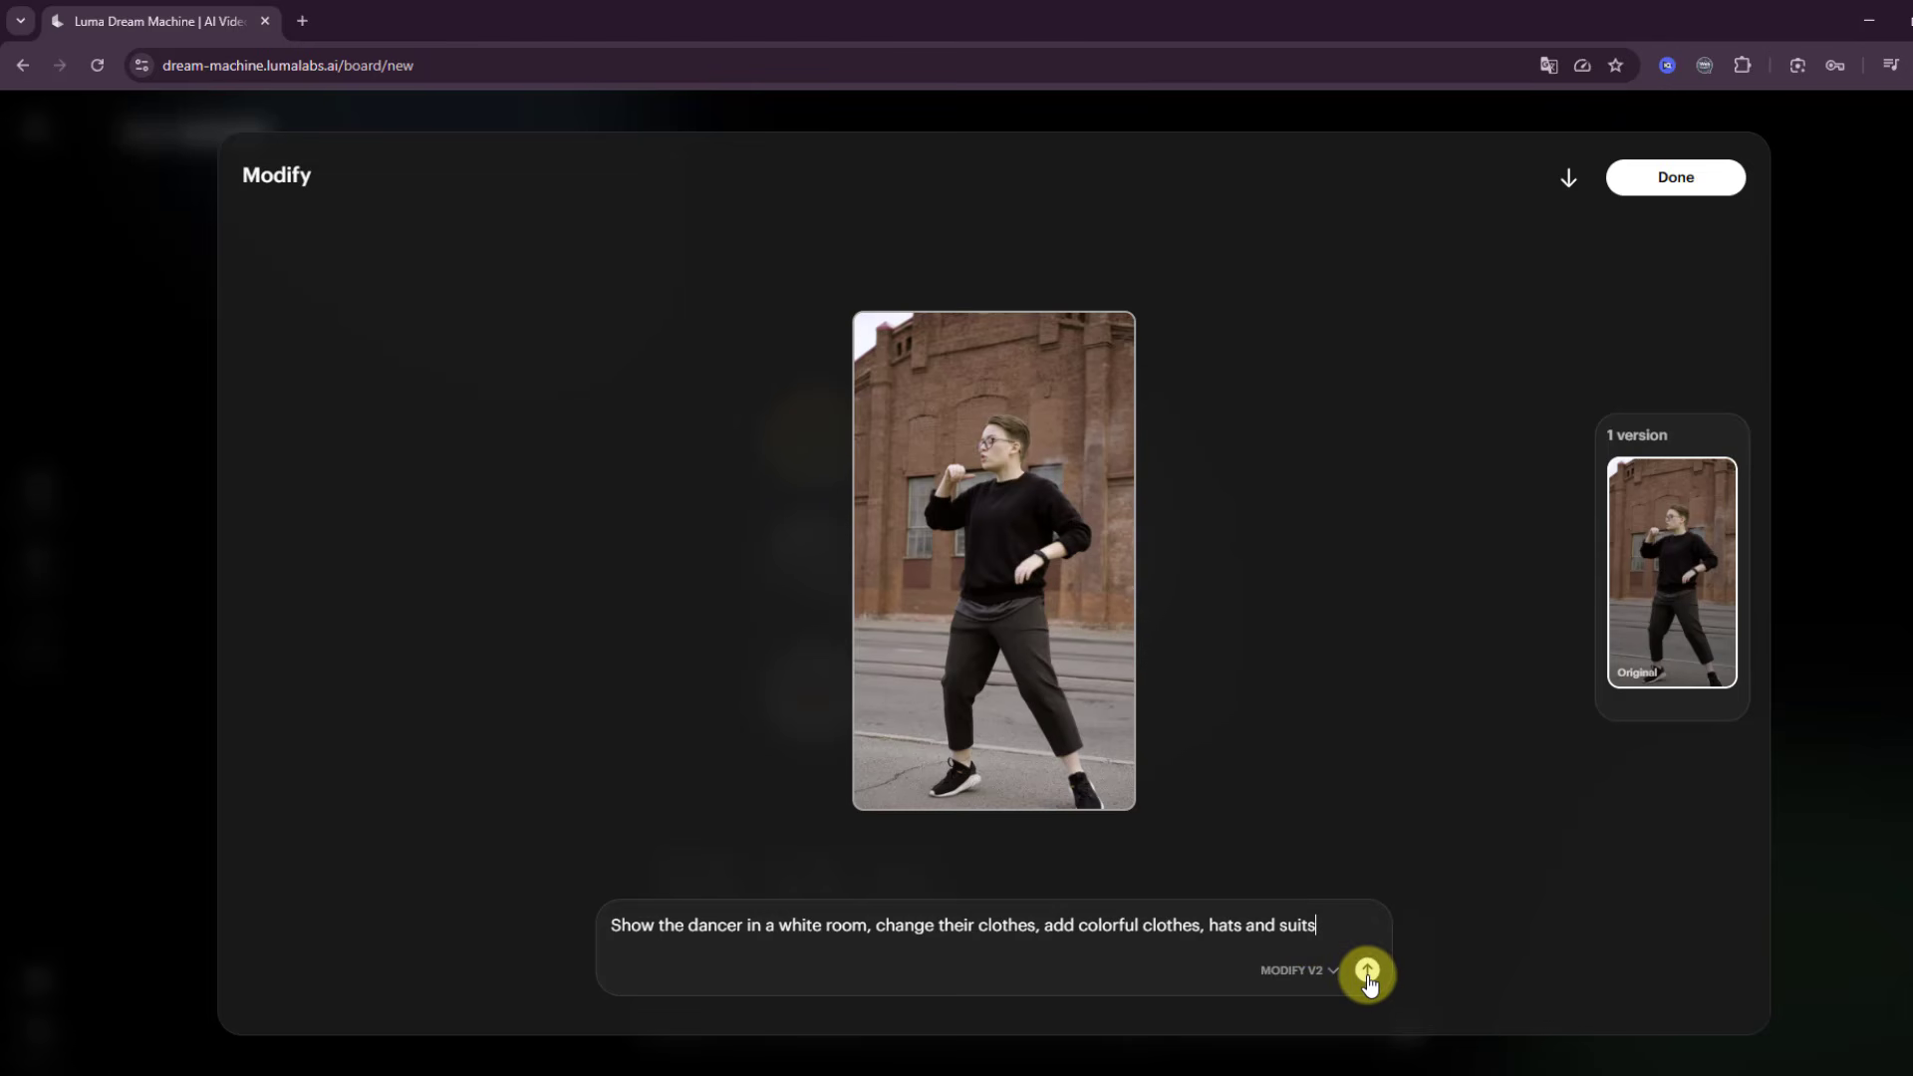
{"action": "left_click", "coordinate": [1368, 973]}
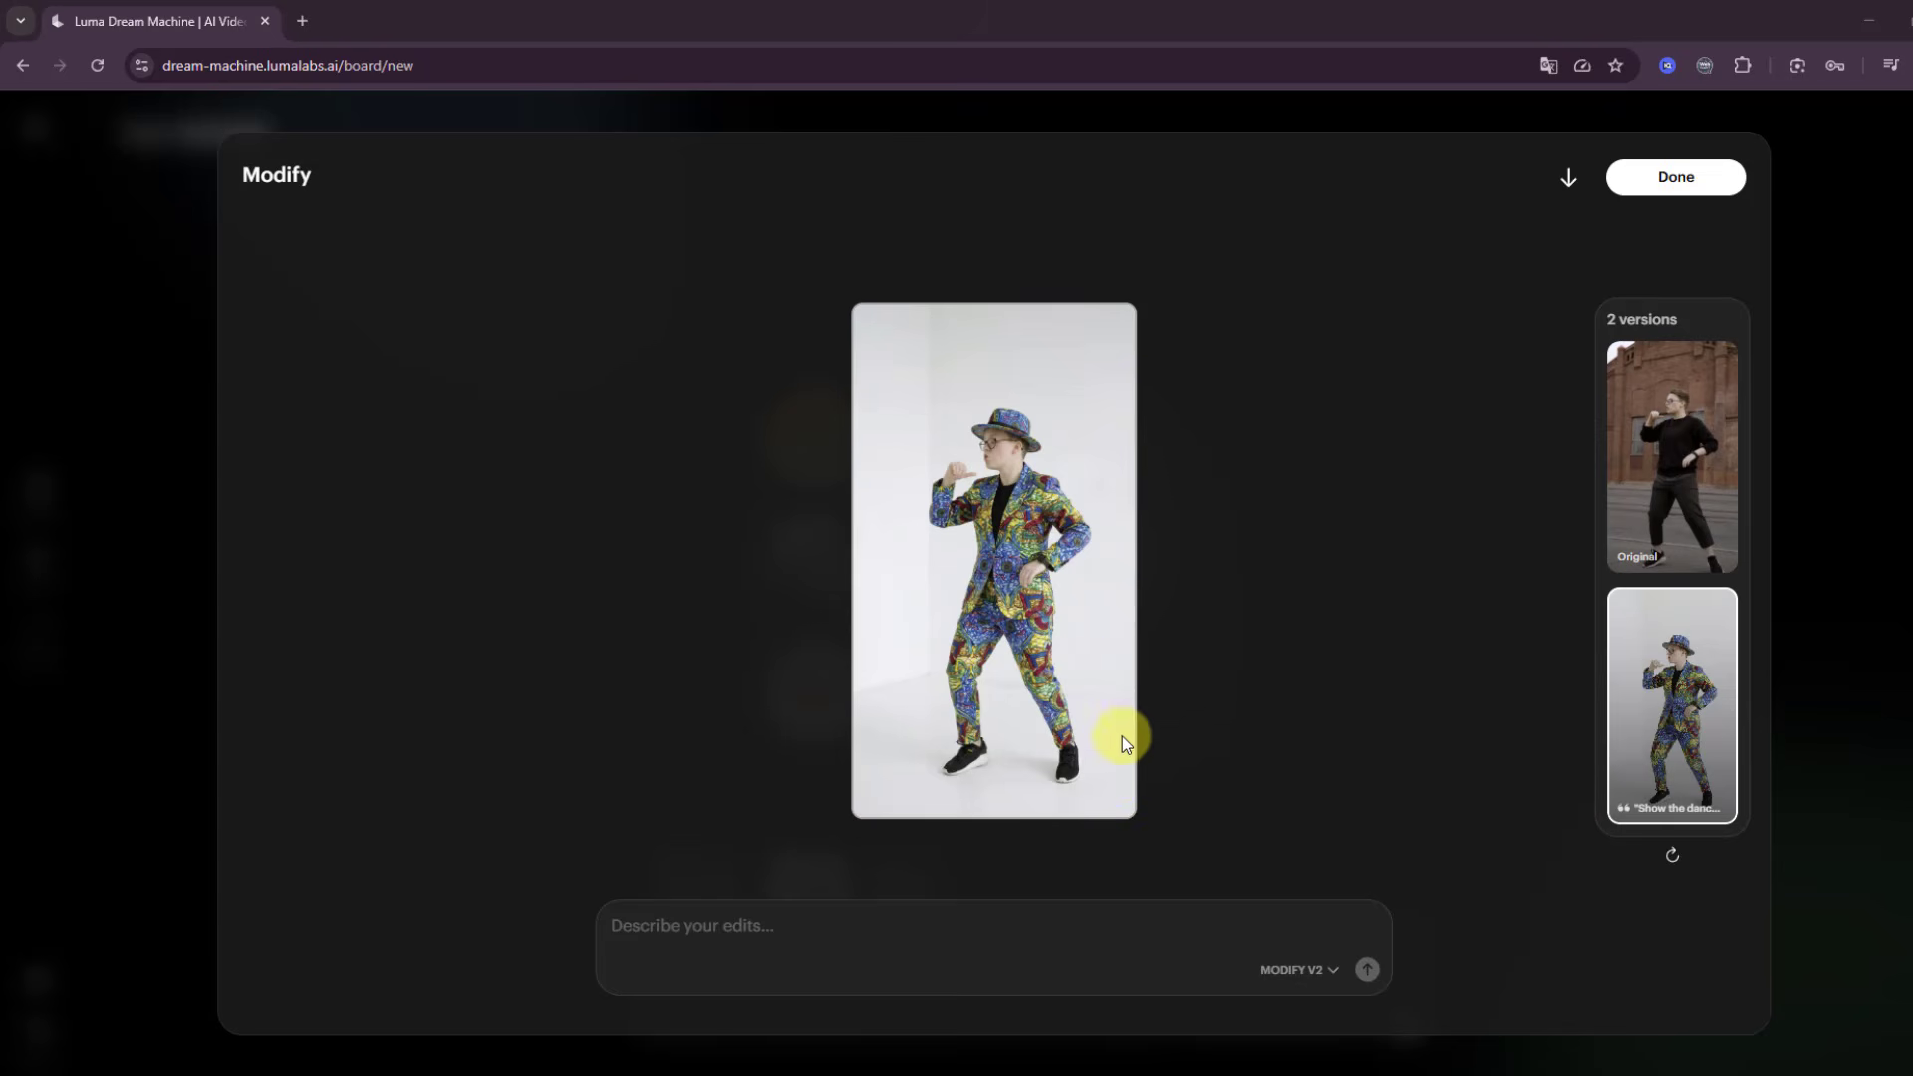
Regenerate the edited dancer frame and apply the new version as the start frame
{"action": "left_click", "coordinate": [1671, 860]}
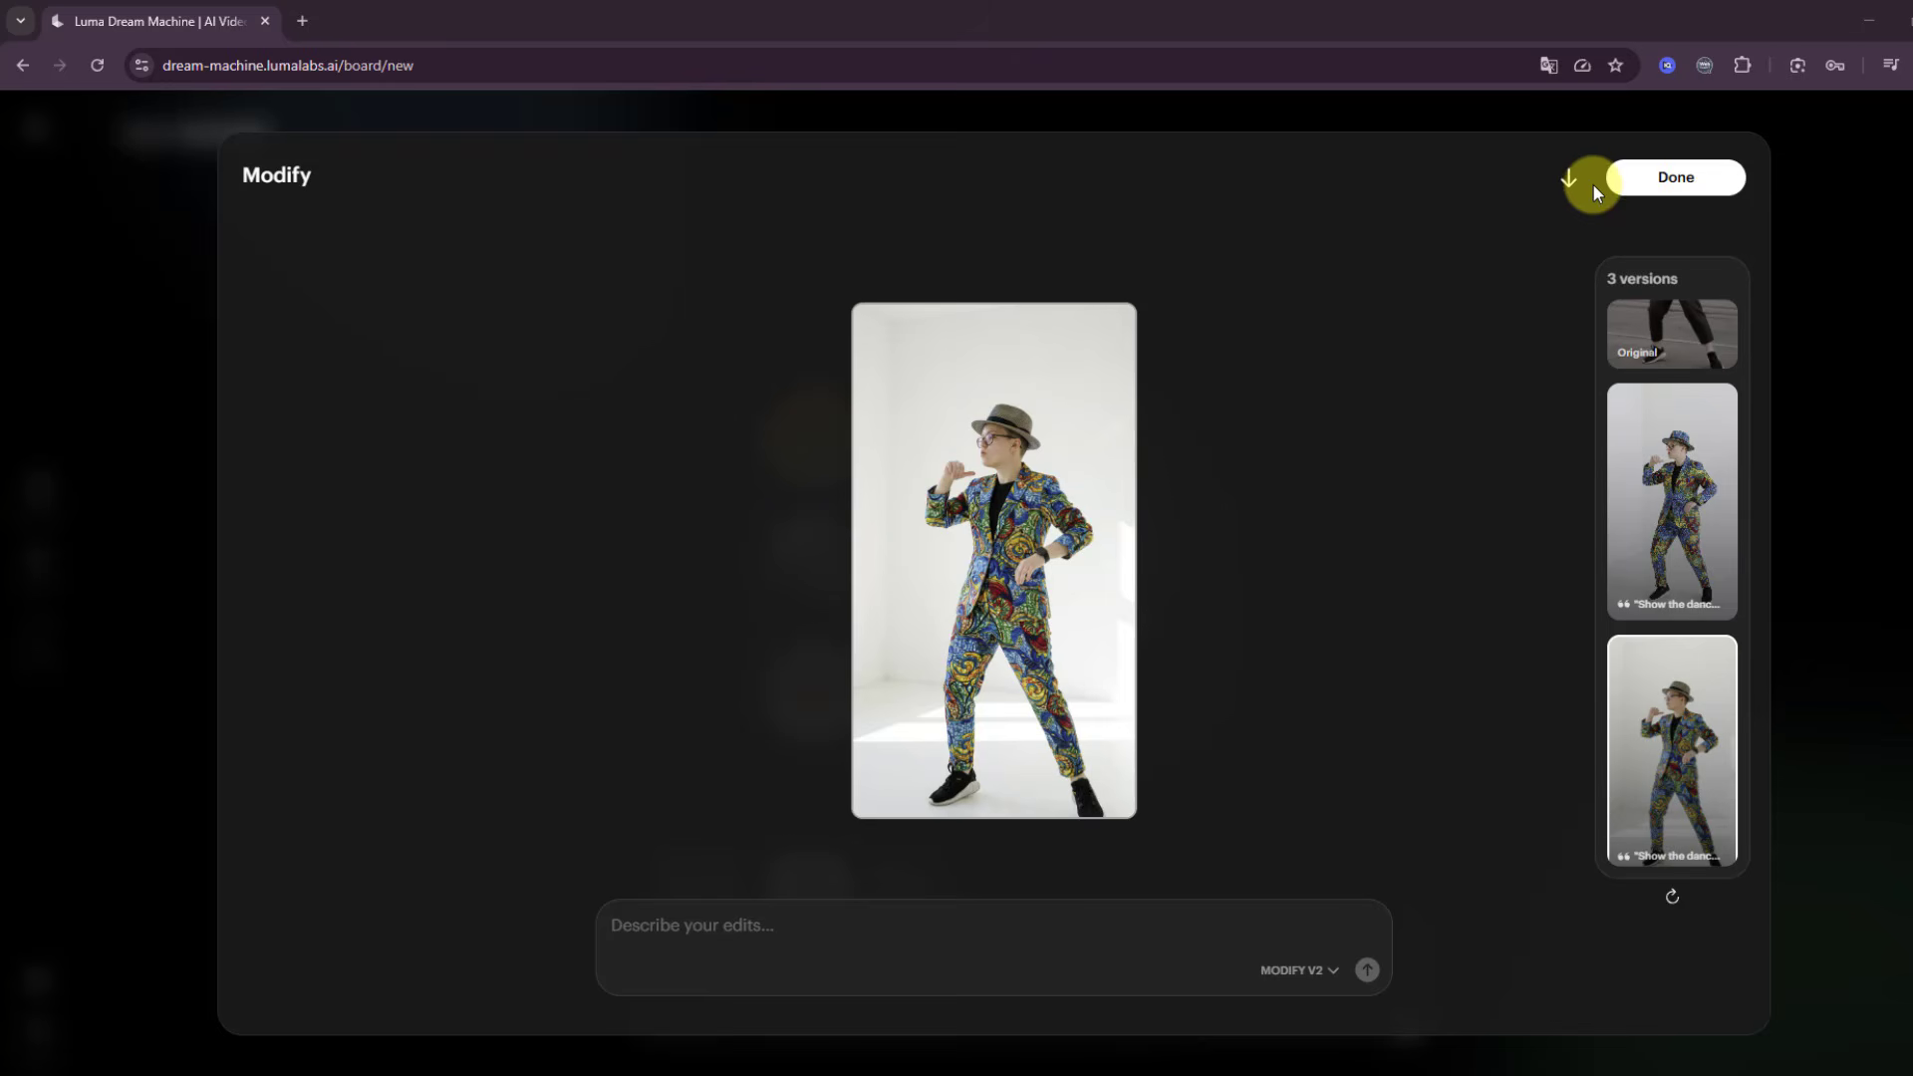
{"action": "left_click", "coordinate": [1674, 181]}
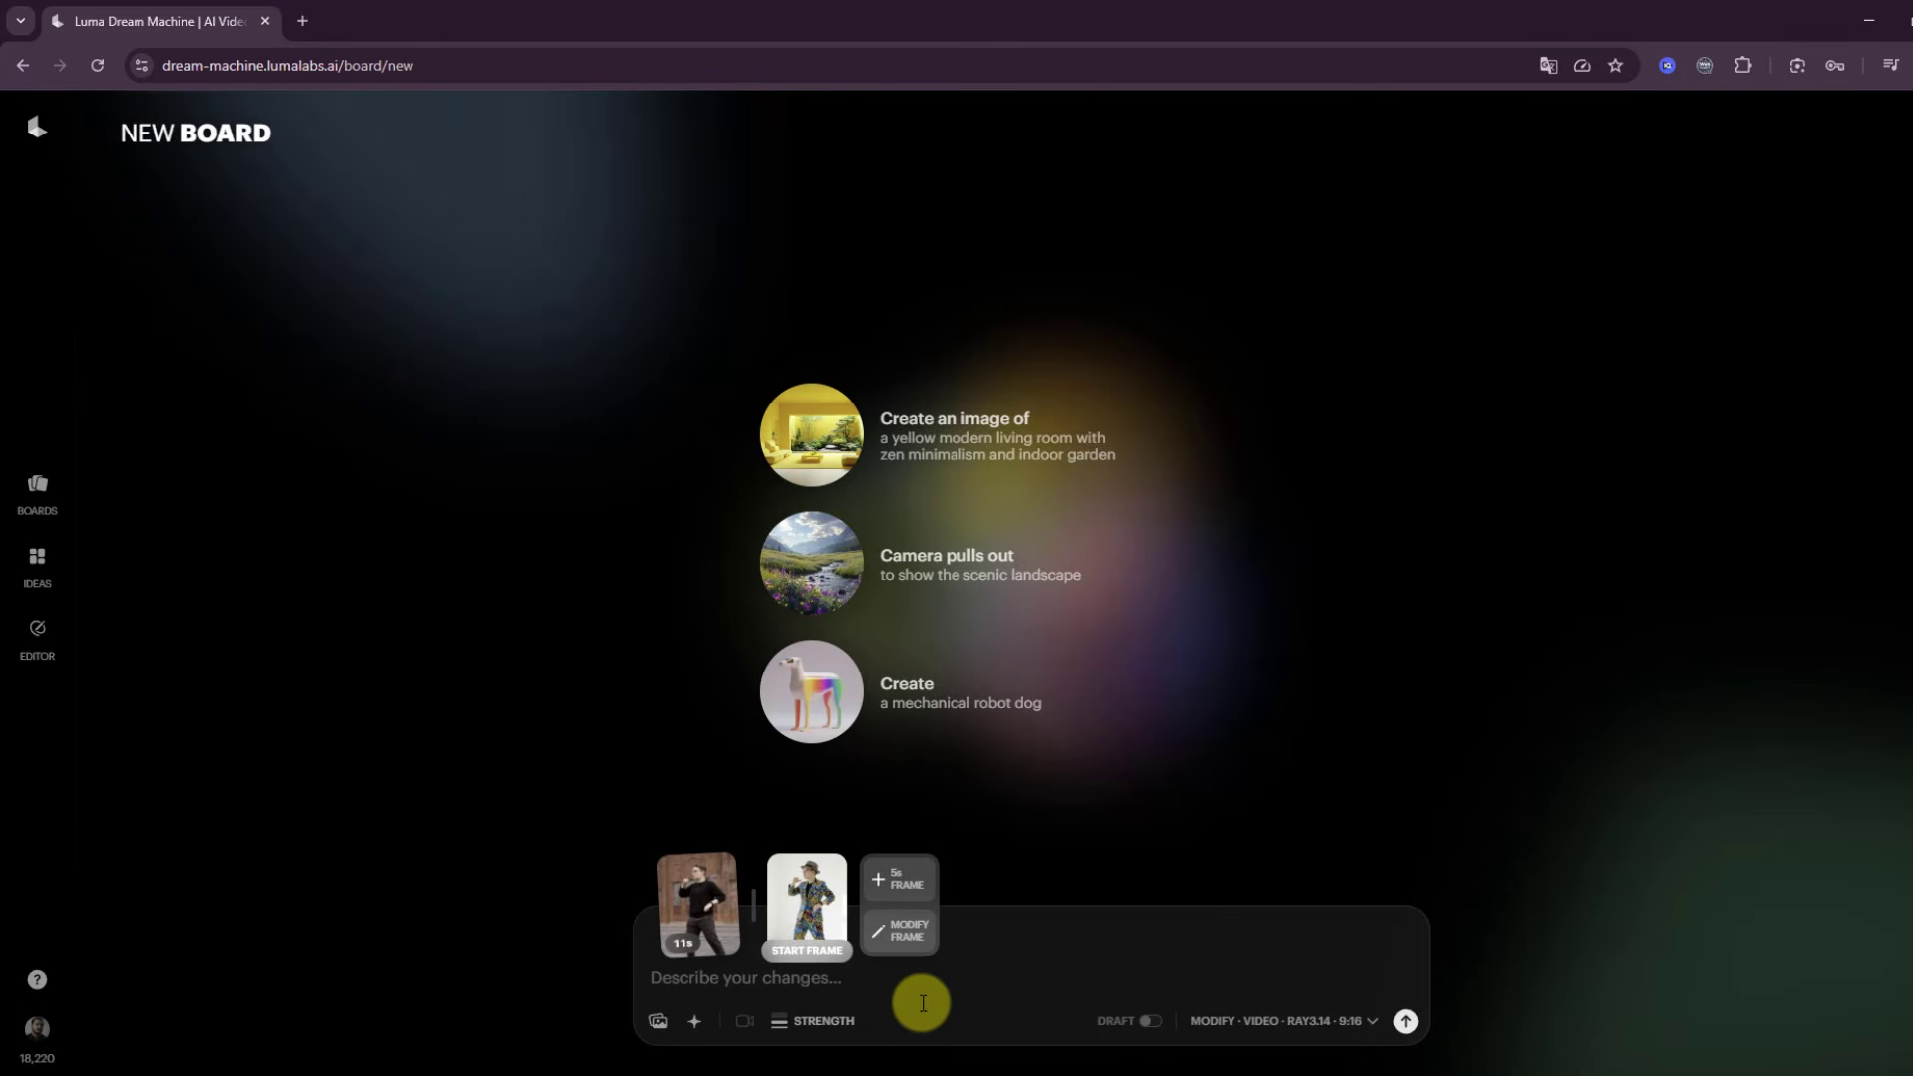
Preview the Adhere and Reimagine strength levels, and set the modification strength within the Flex range
{"action": "left_click", "coordinate": [807, 1036]}
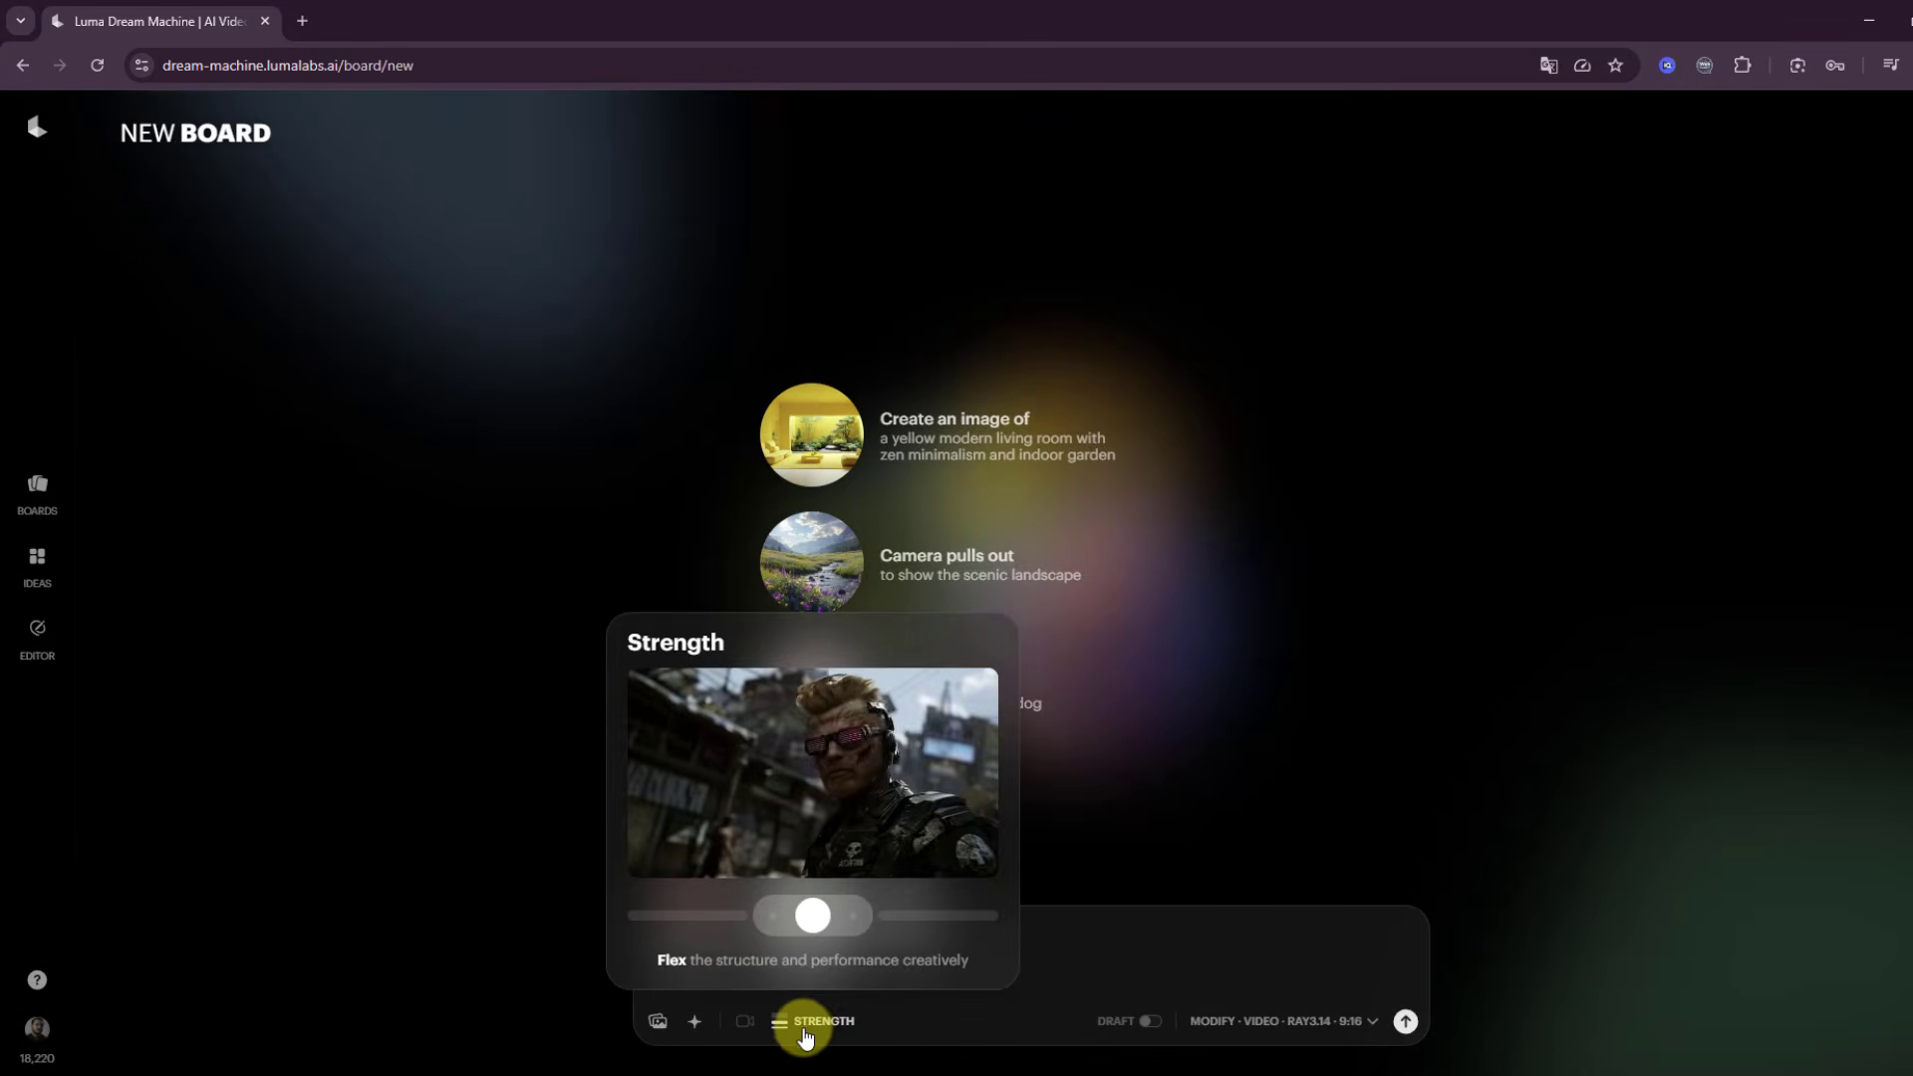
{"action": "left_click", "coordinate": [669, 932]}
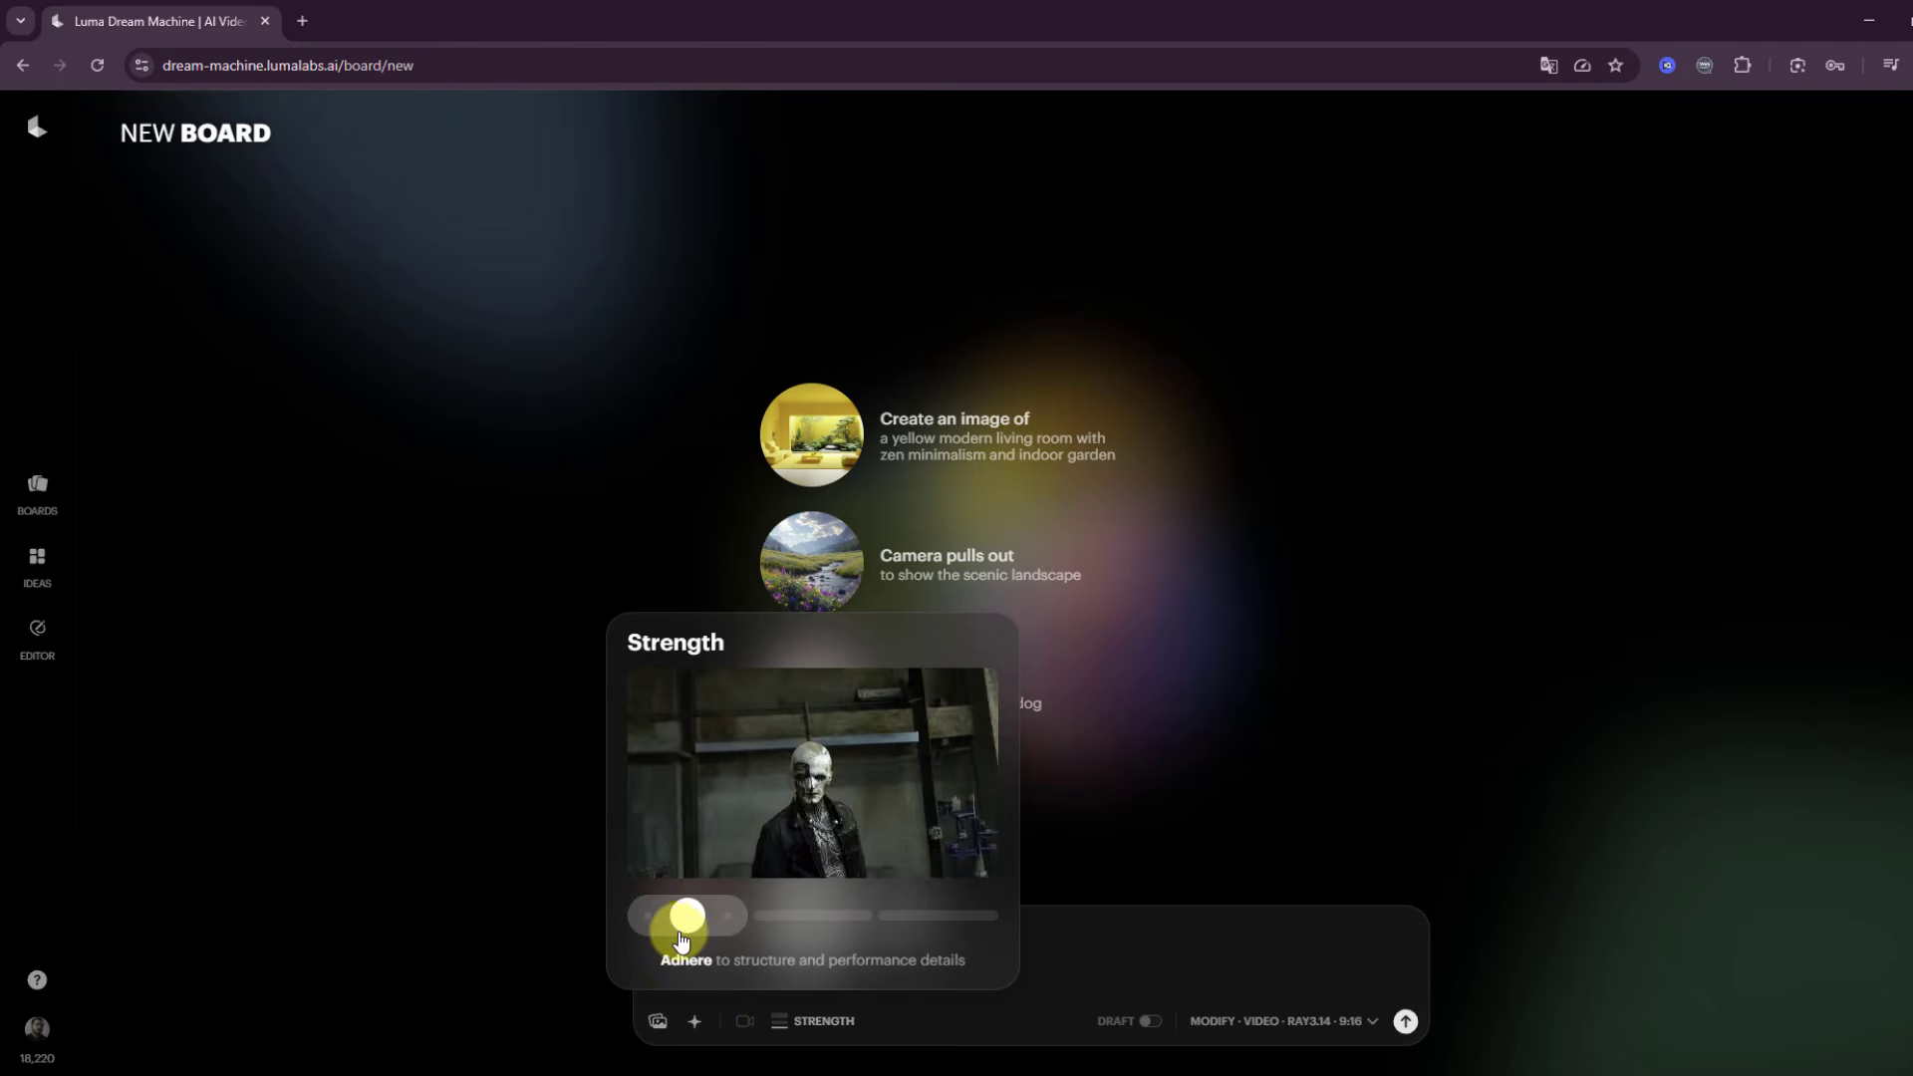
{"action": "left_click", "coordinate": [786, 928]}
{"action": "left_click", "coordinate": [931, 916]}
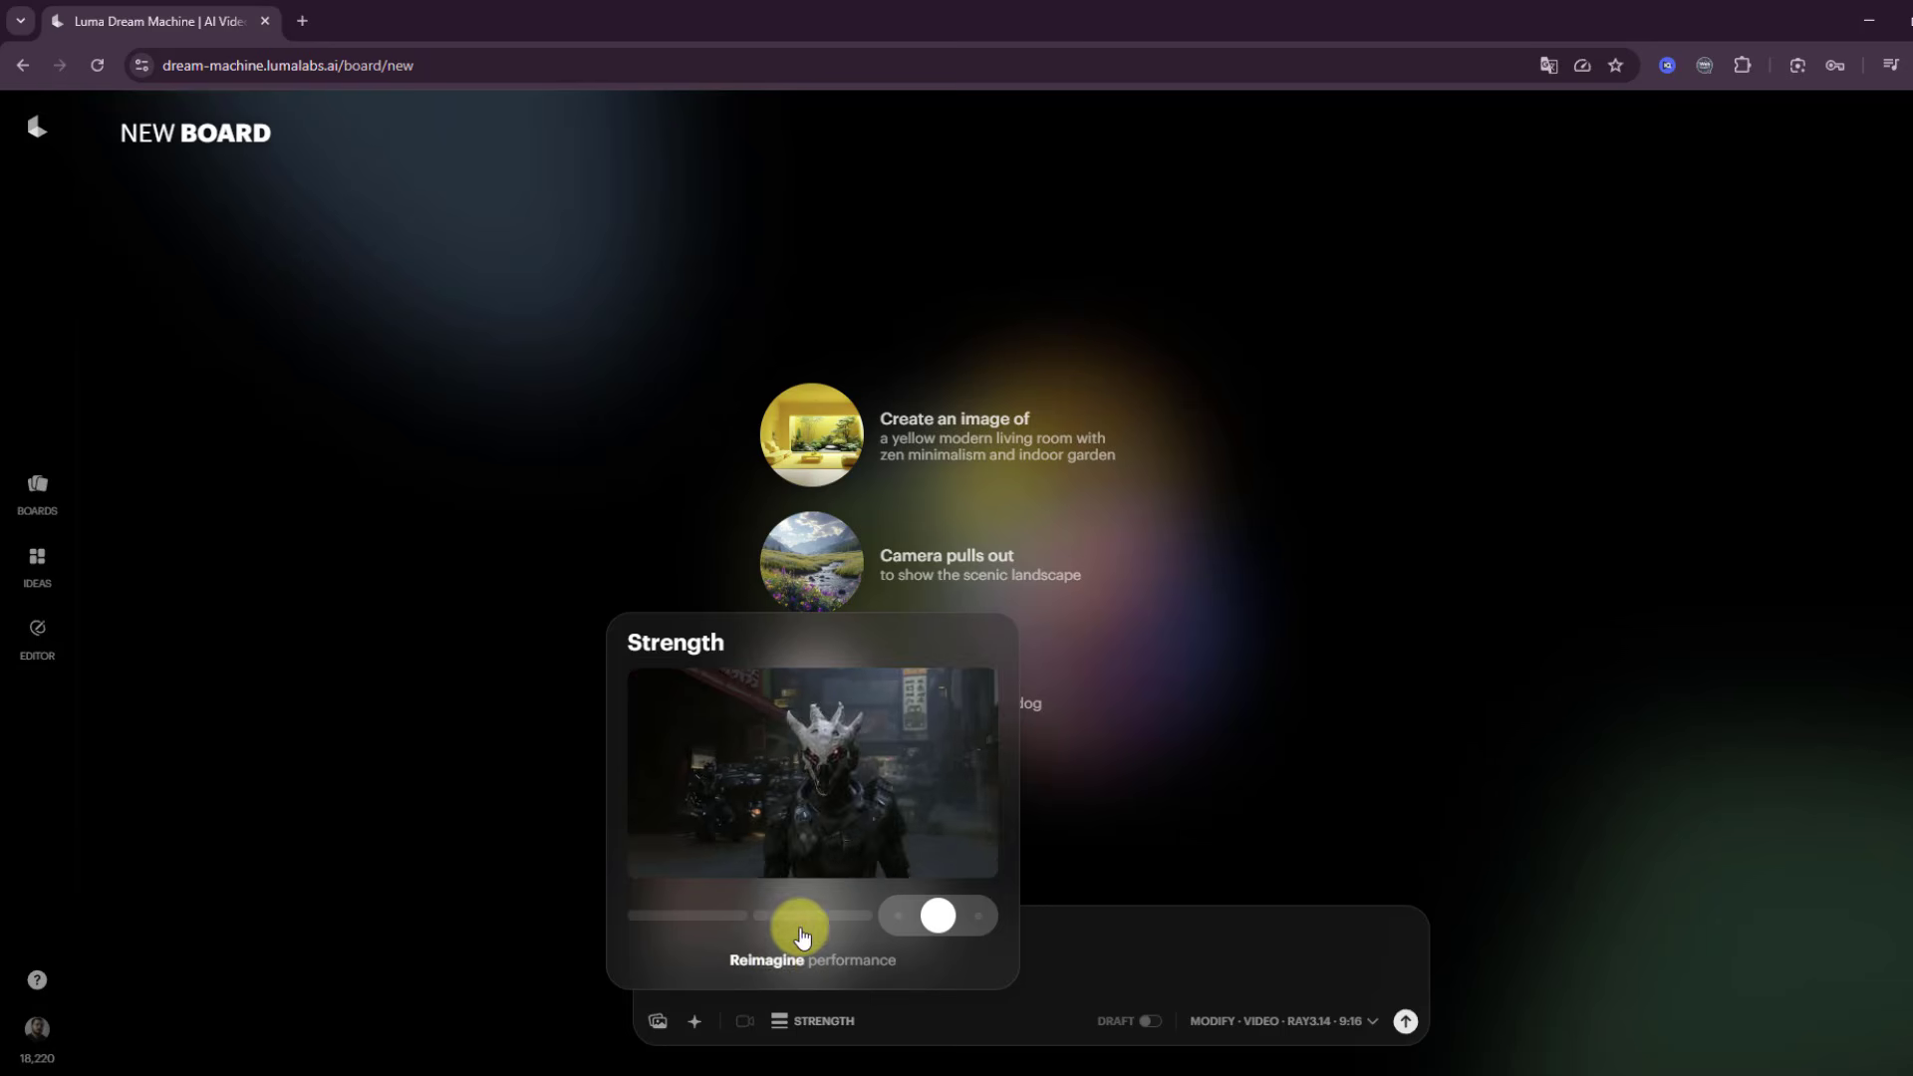
{"action": "left_click", "coordinate": [792, 917]}
{"action": "left_click_drag", "start_coordinate": [772, 918], "coordinate": [833, 911]}
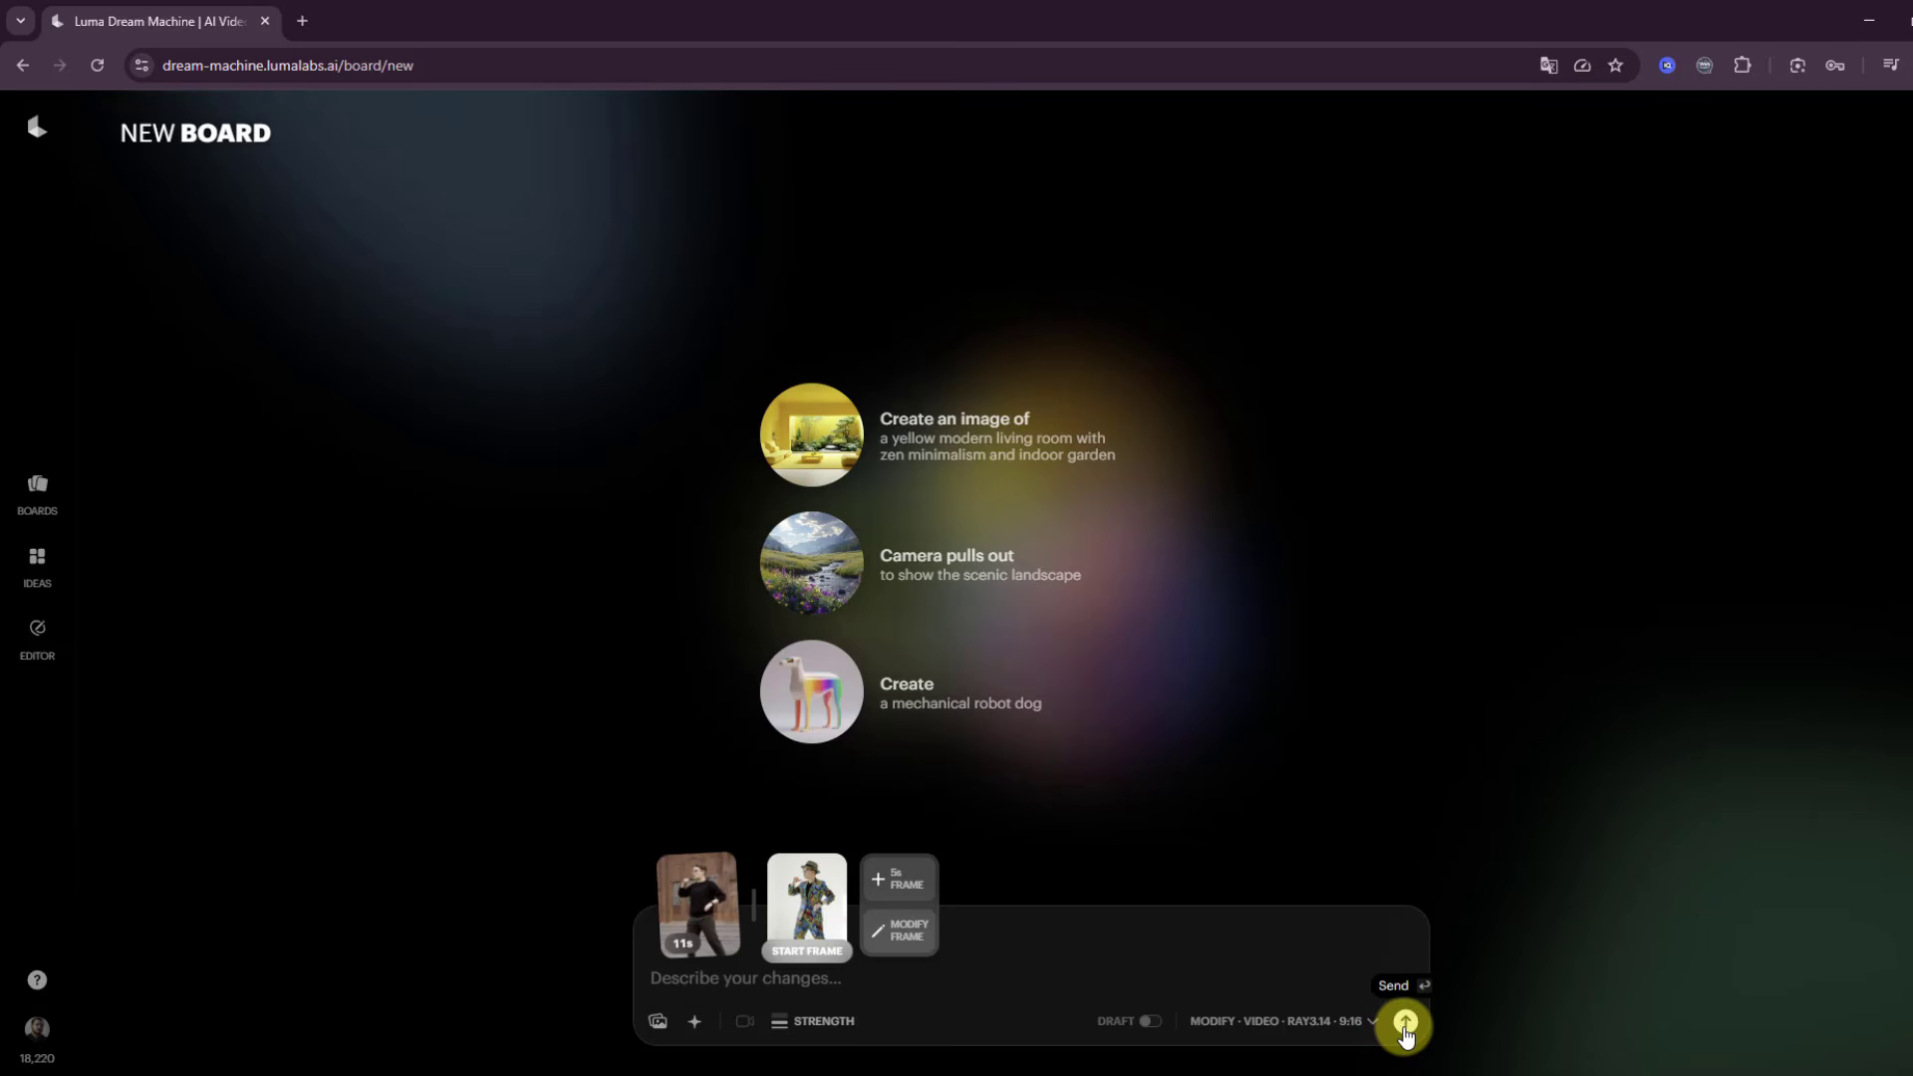
Generate the modified dance video and open the result in the full view
{"action": "left_click", "coordinate": [1404, 1026]}
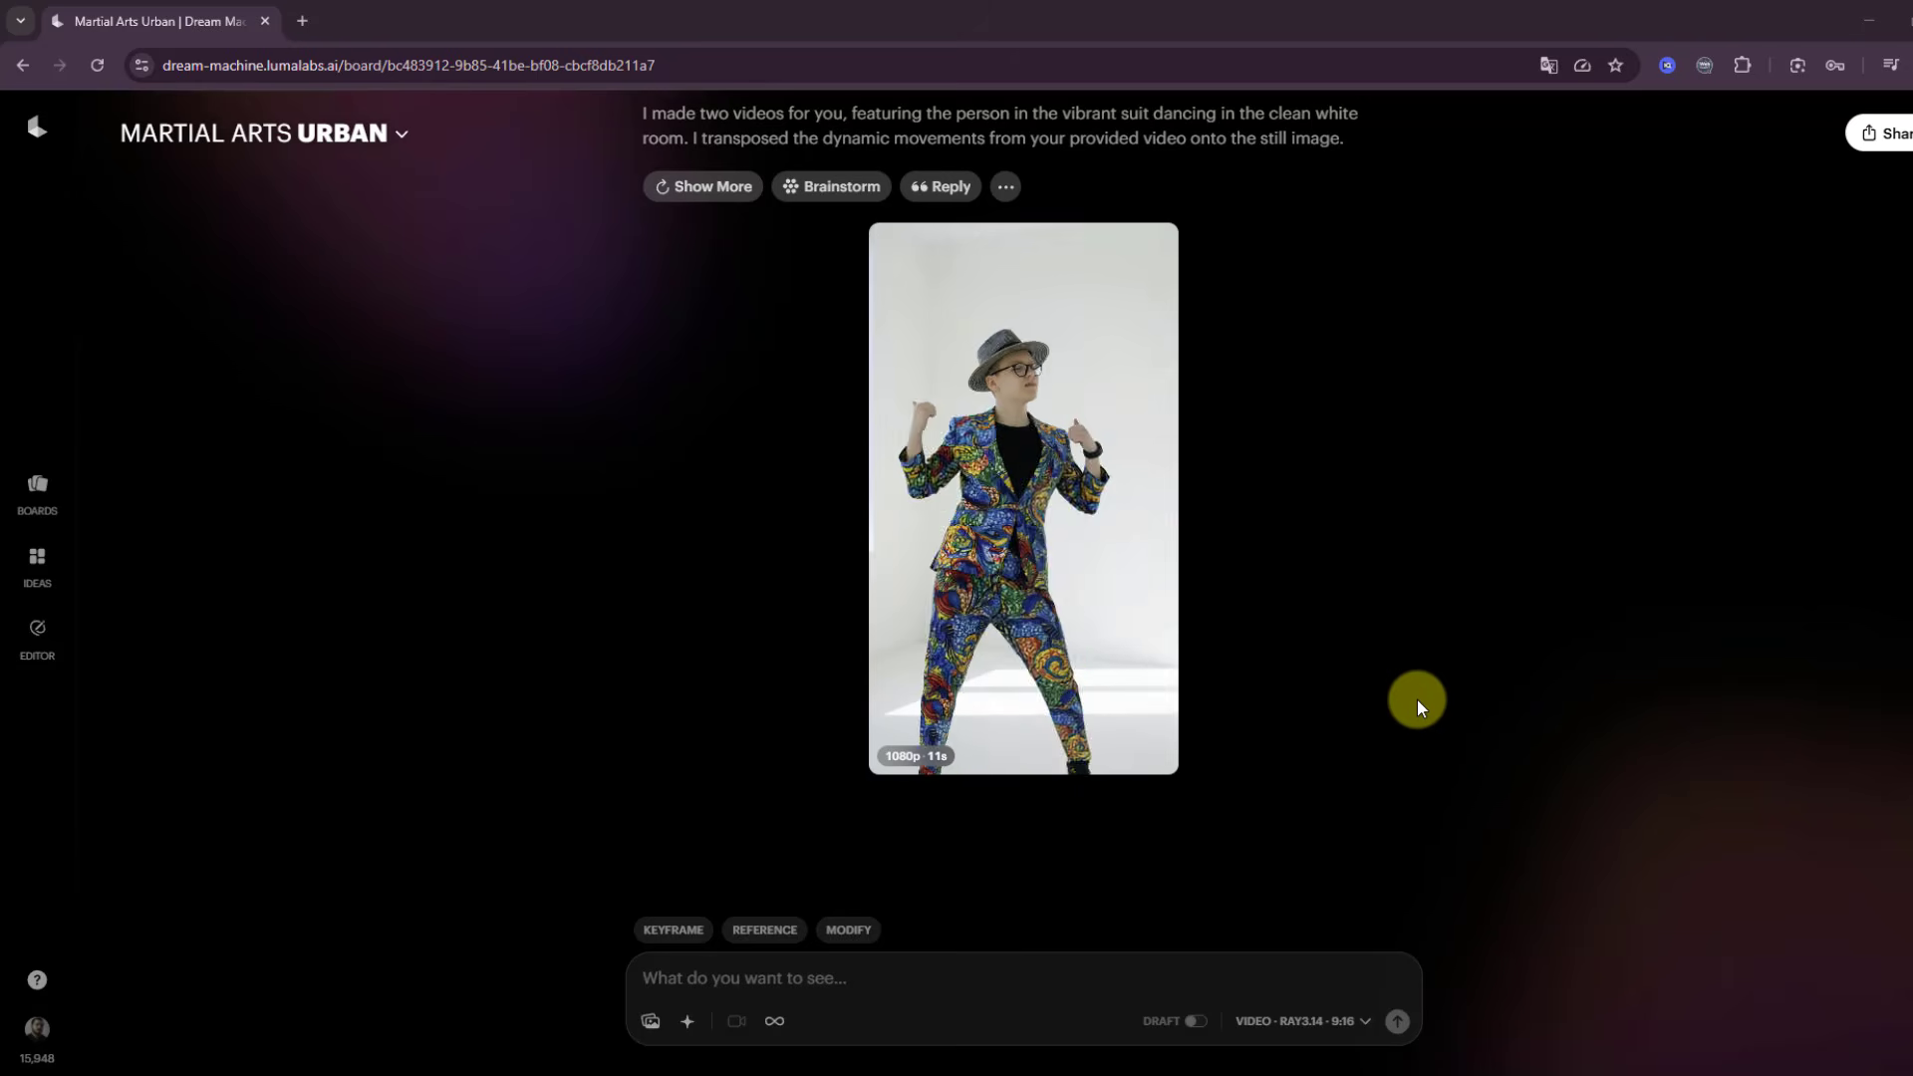
{"action": "left_click", "coordinate": [1051, 488]}
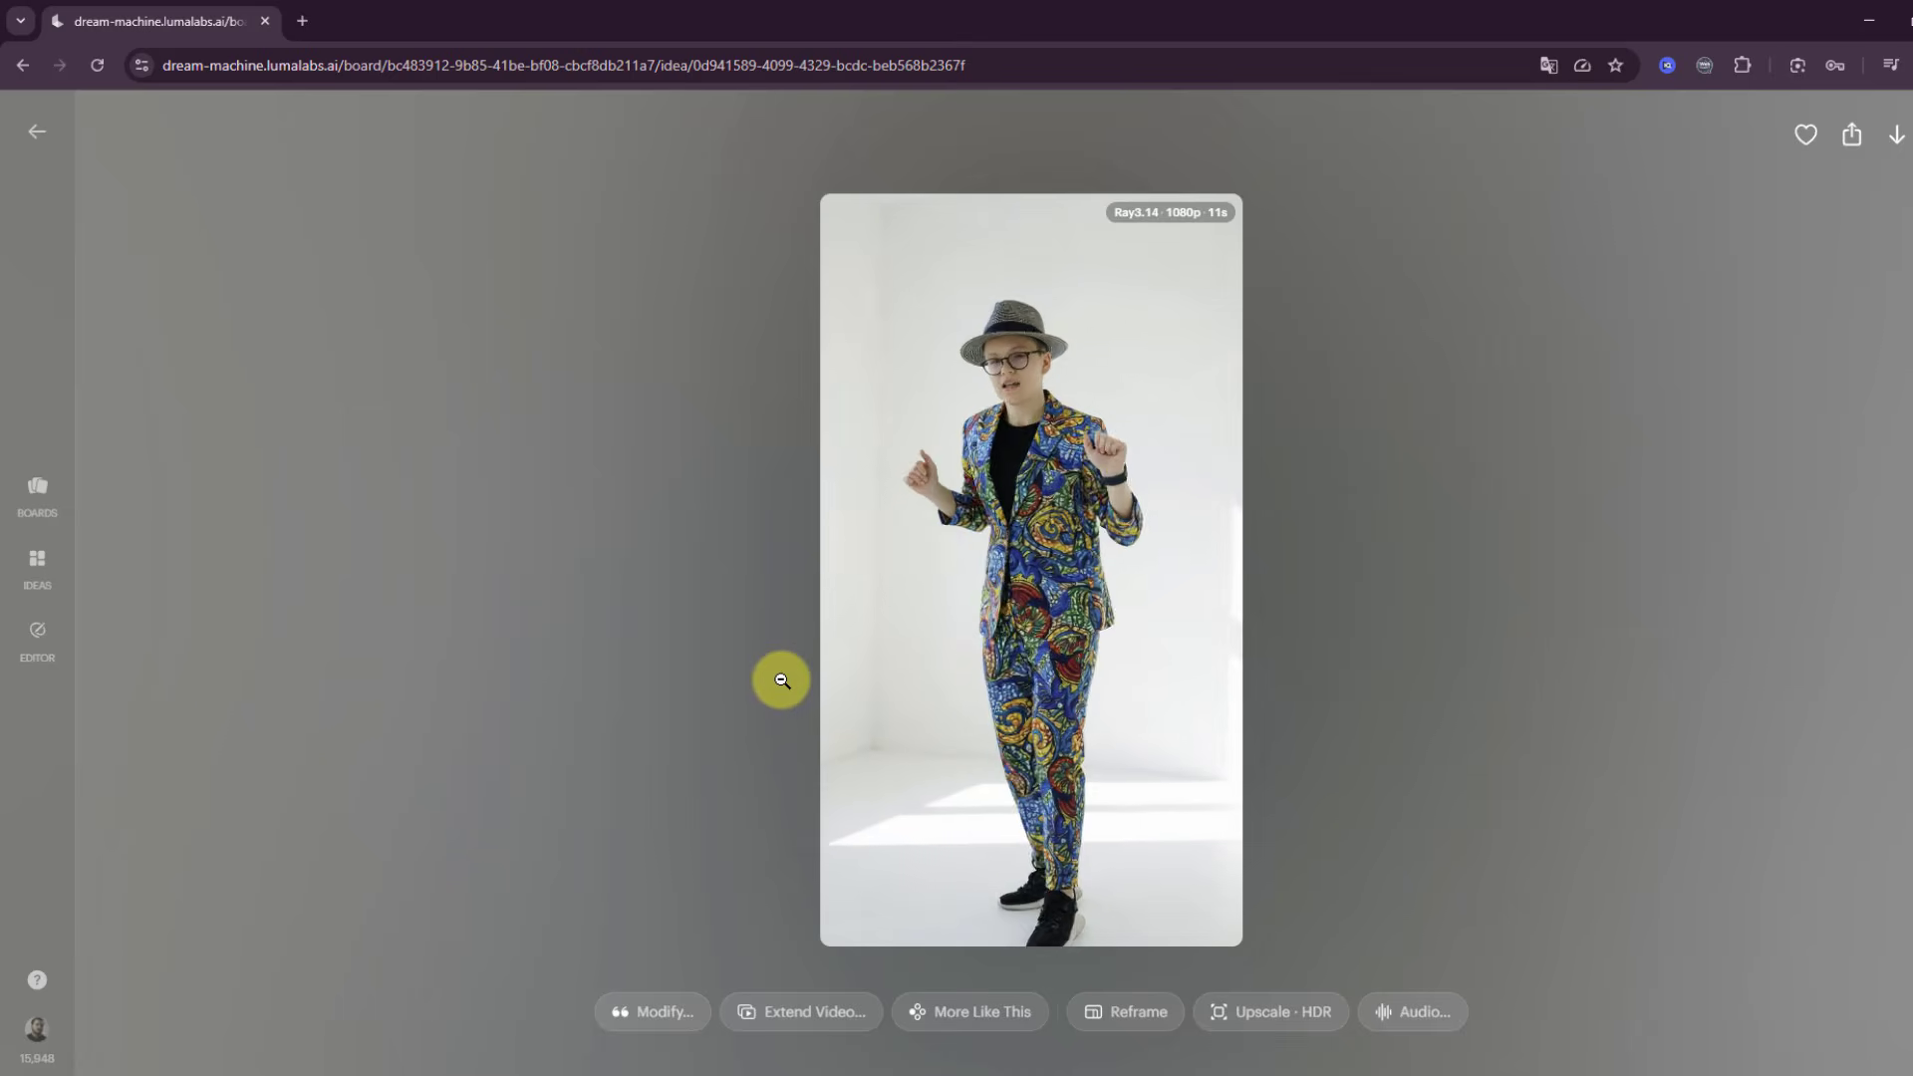
{"action": "mouse_move", "coordinate": [1026, 555]}
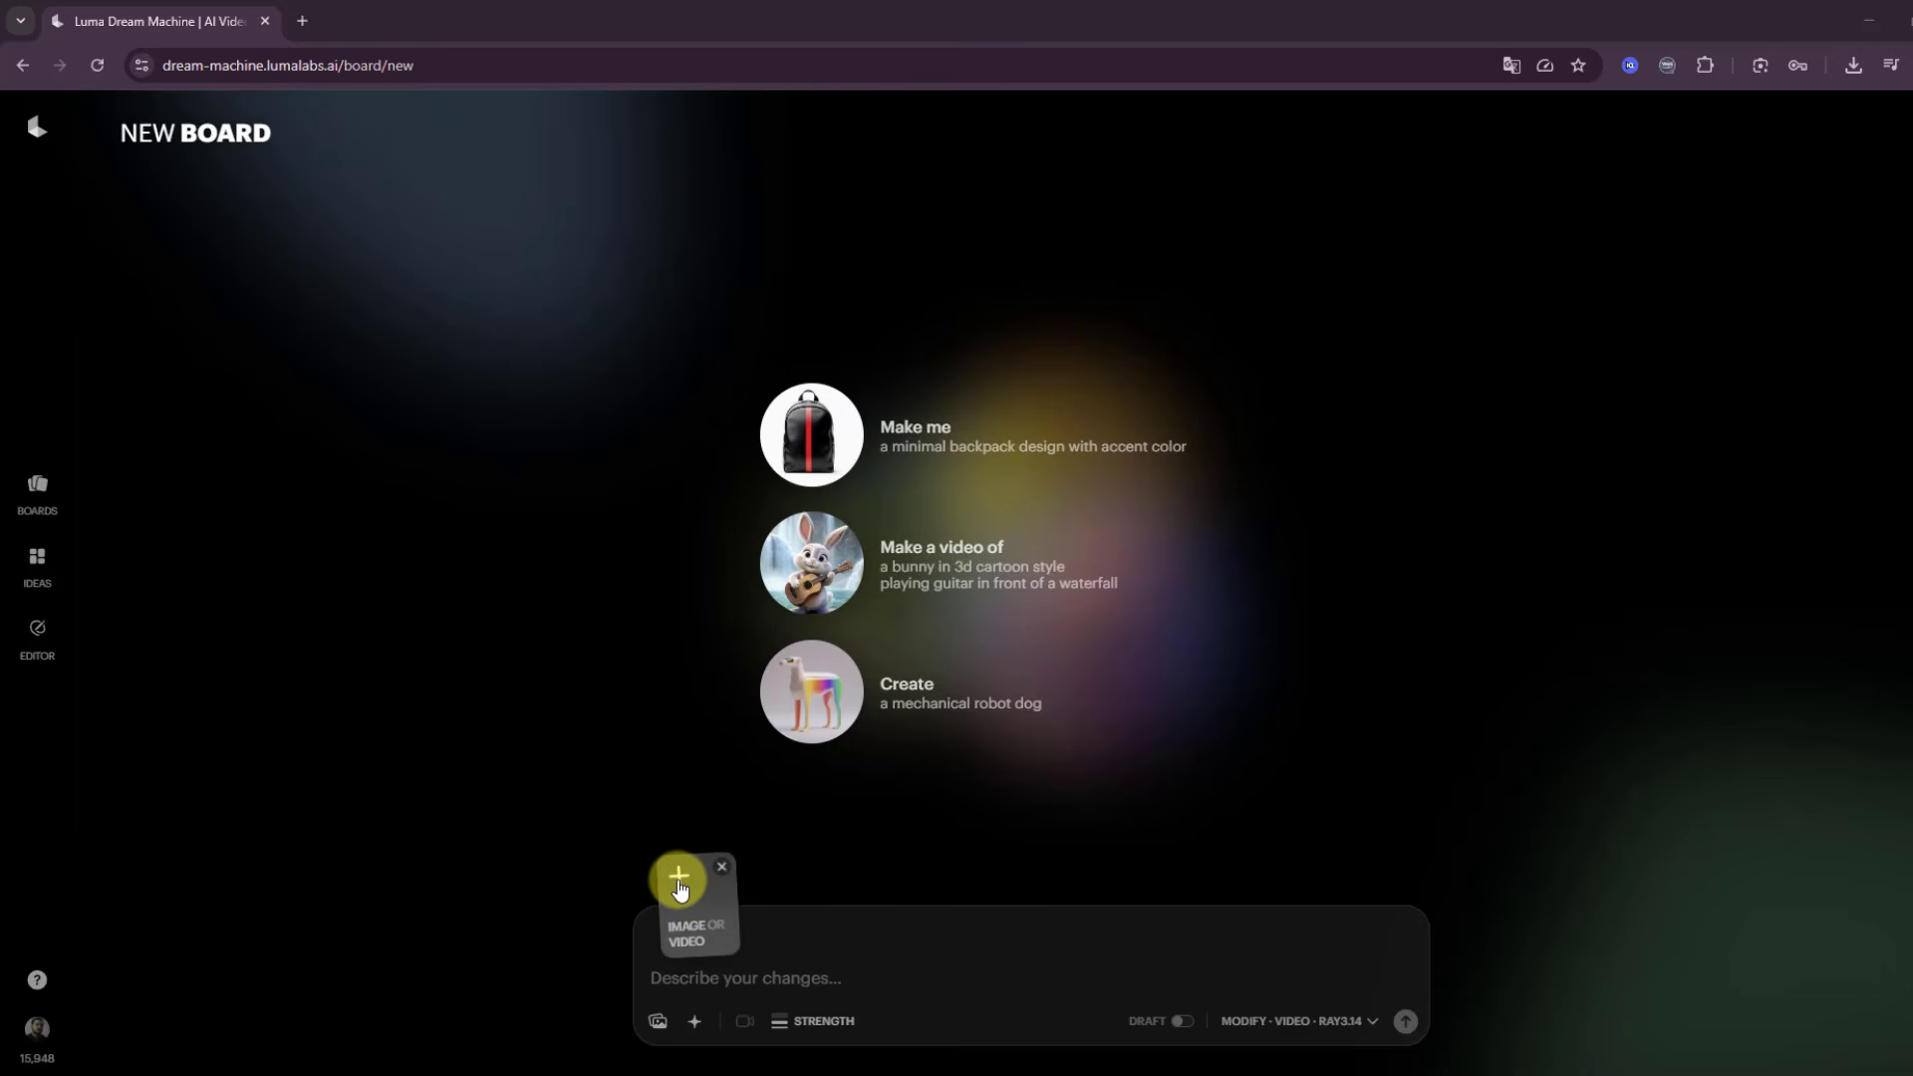
Upload the Angry video on the new board and use its original first frame as the start frame
{"action": "left_click", "coordinate": [679, 880]}
{"action": "left_click", "coordinate": [243, 177]}
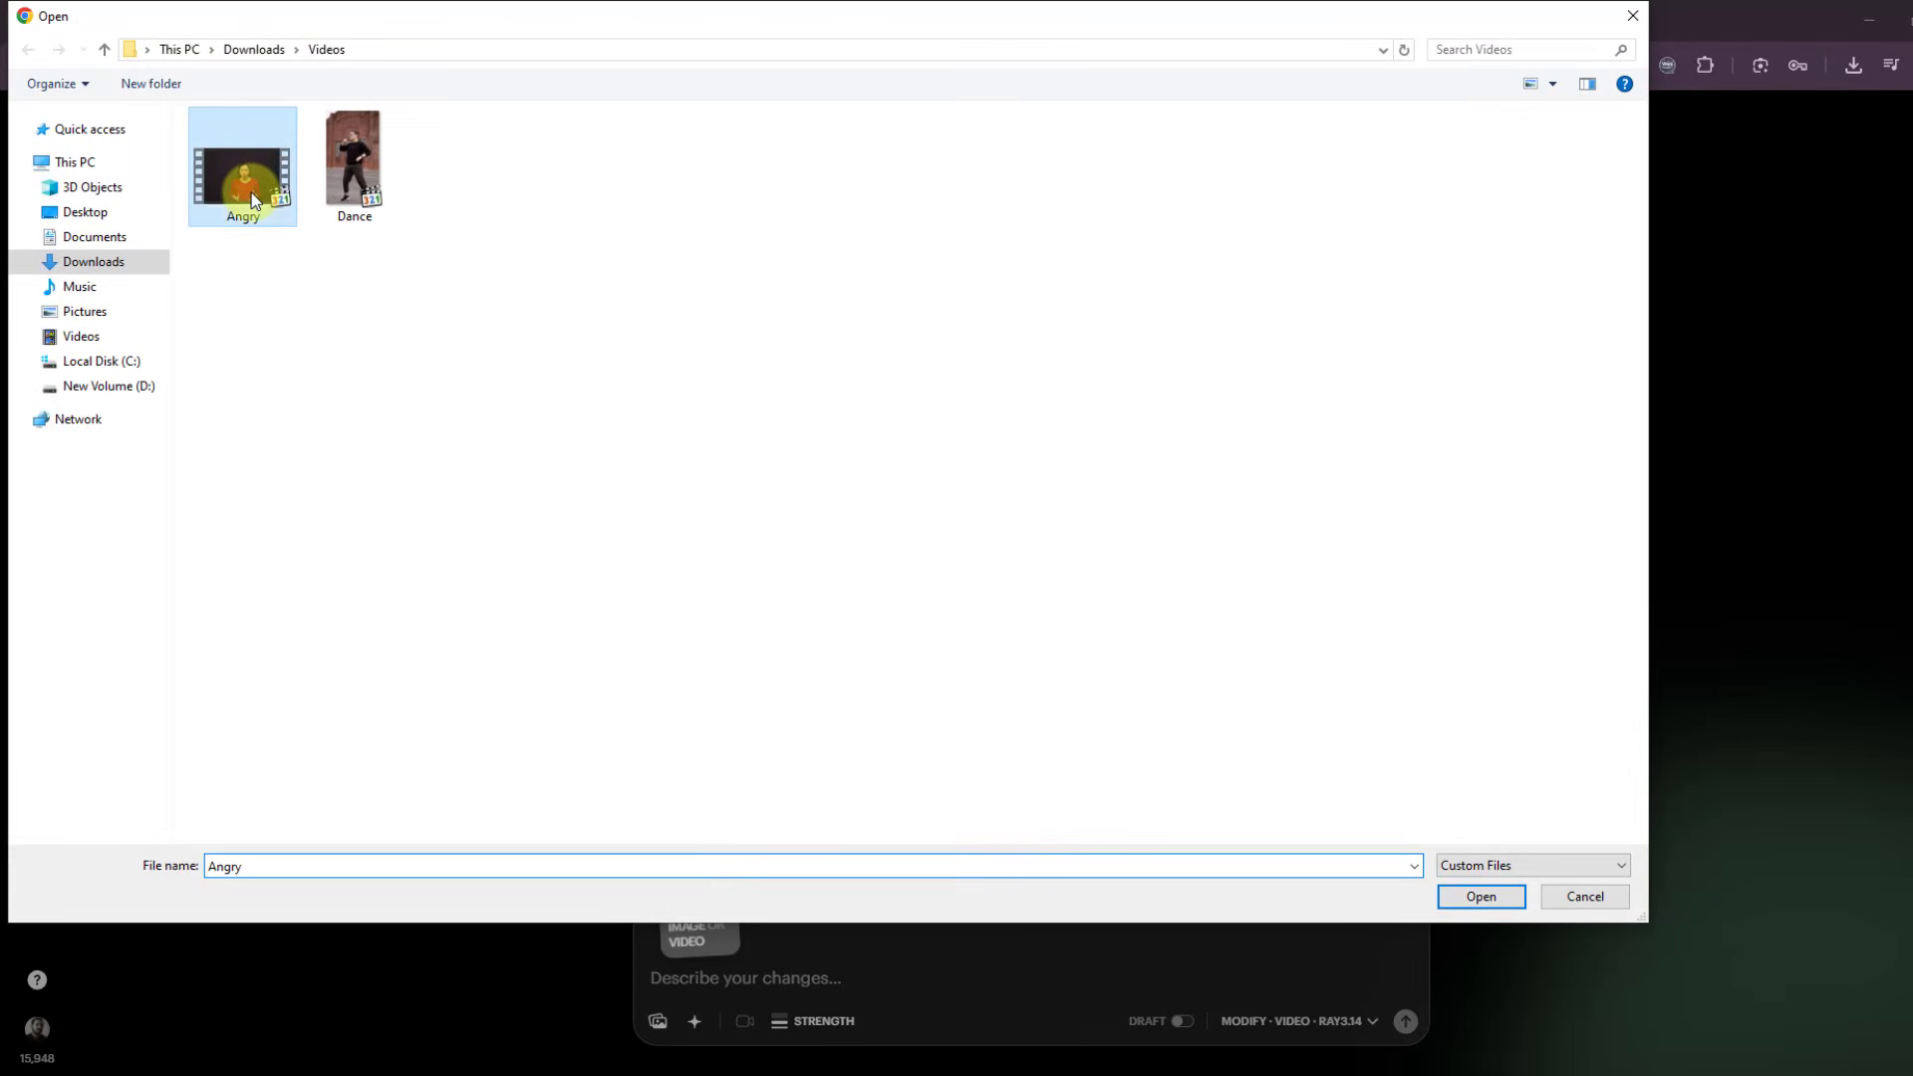
{"action": "left_click", "coordinate": [1461, 901]}
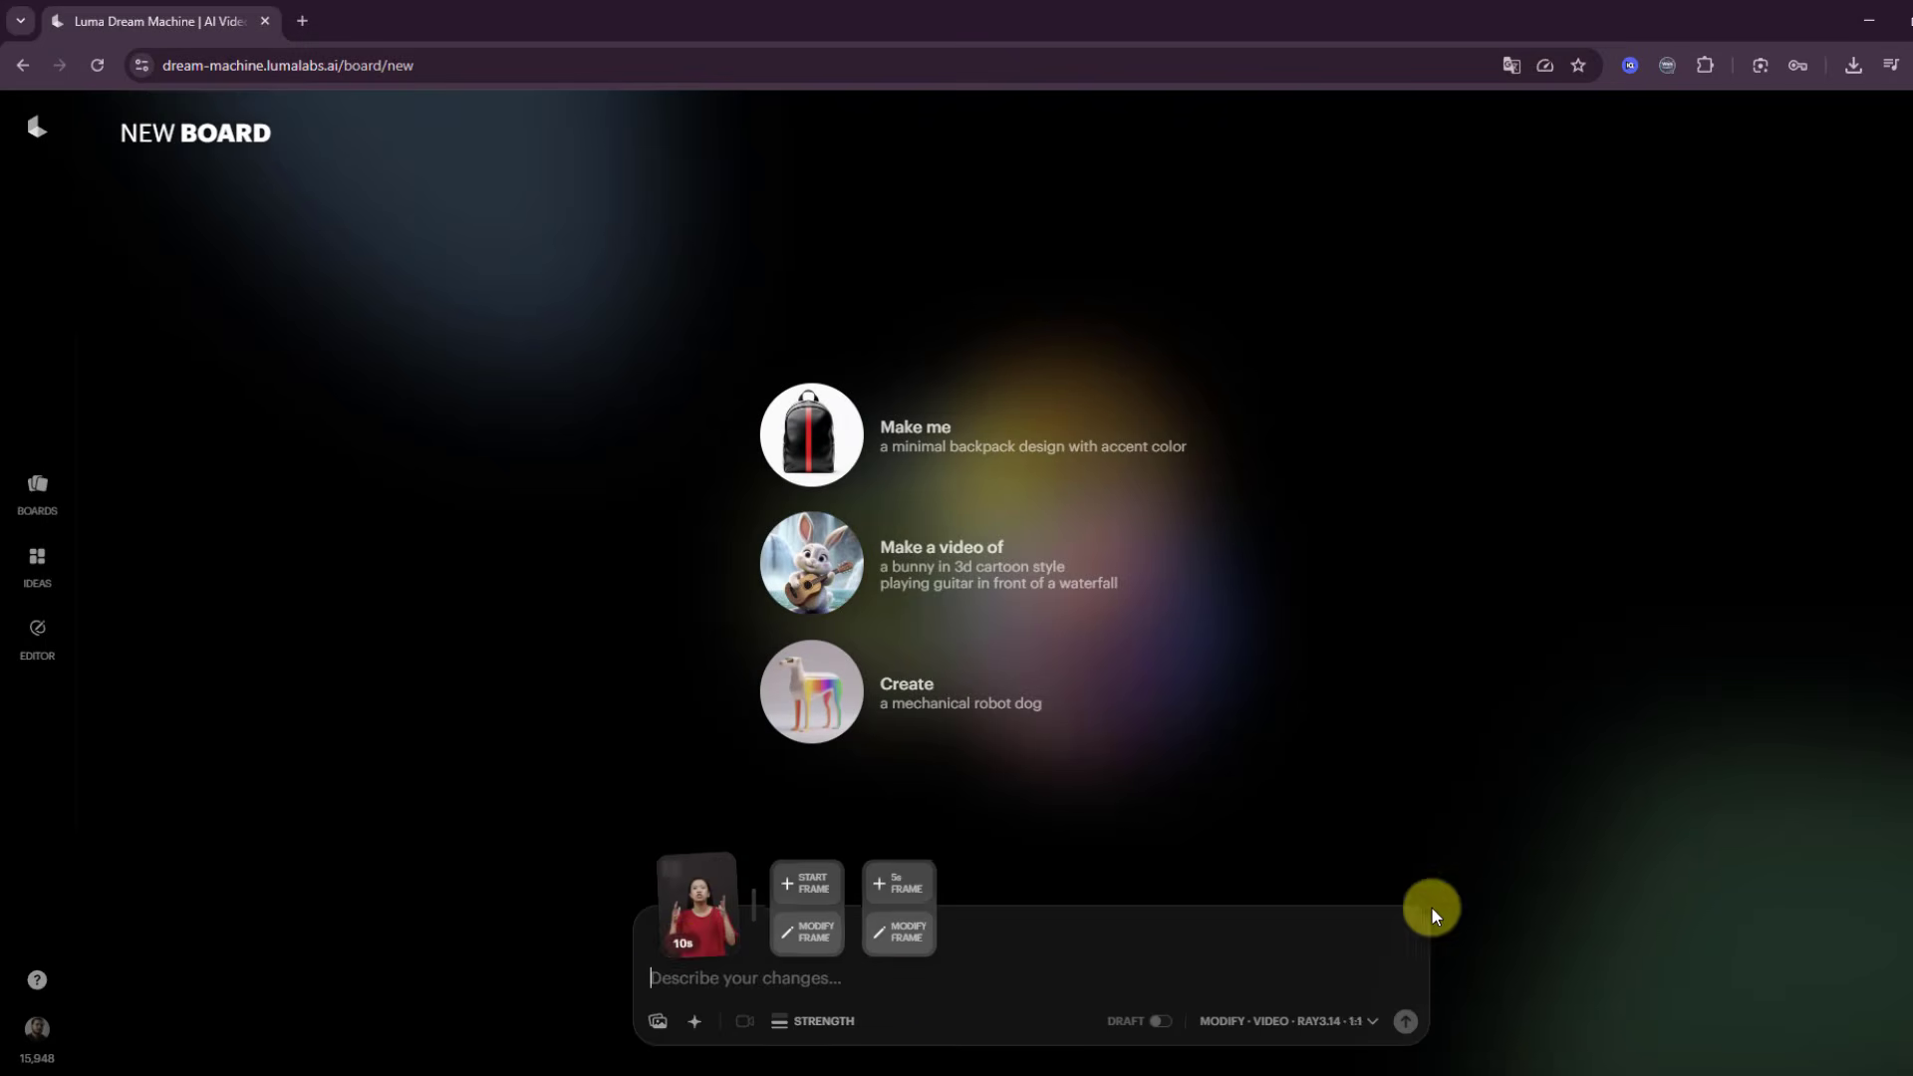
{"action": "left_click", "coordinate": [807, 944]}
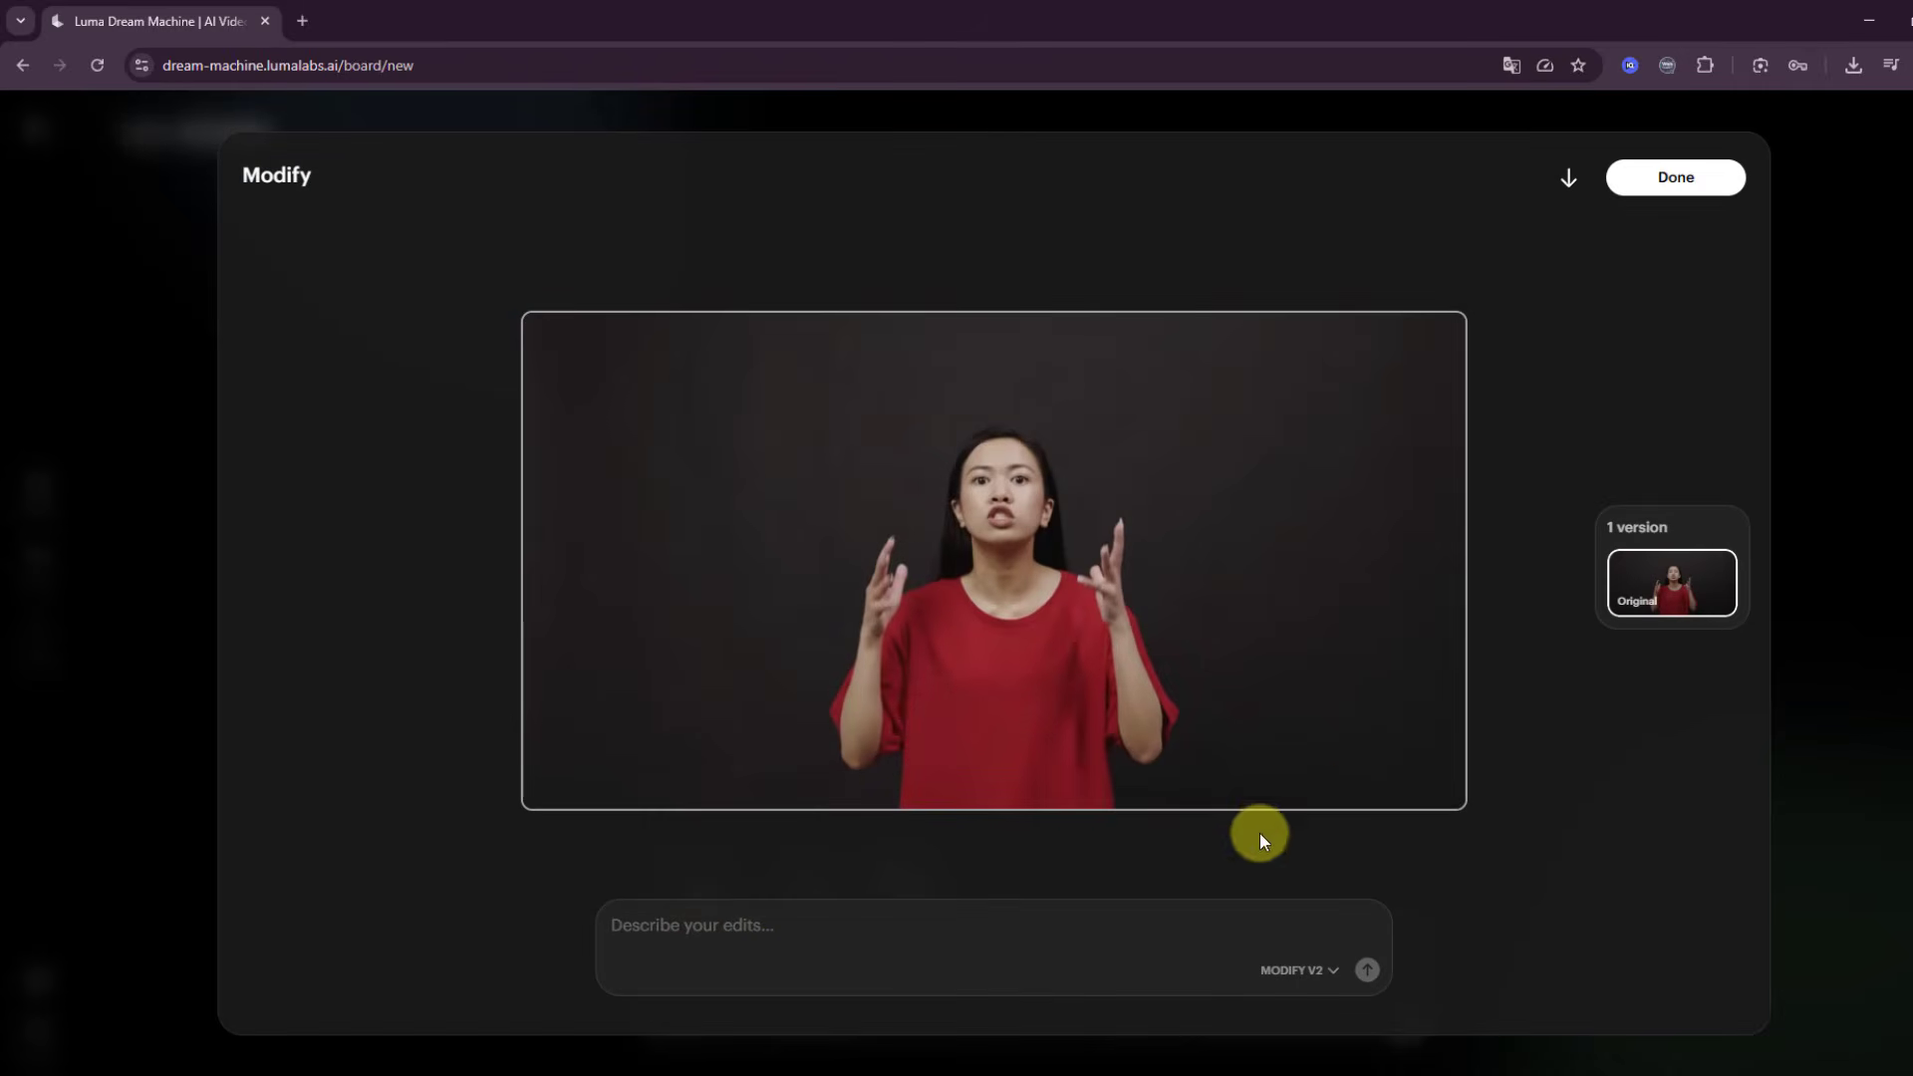
{"action": "left_click", "coordinate": [1676, 187]}
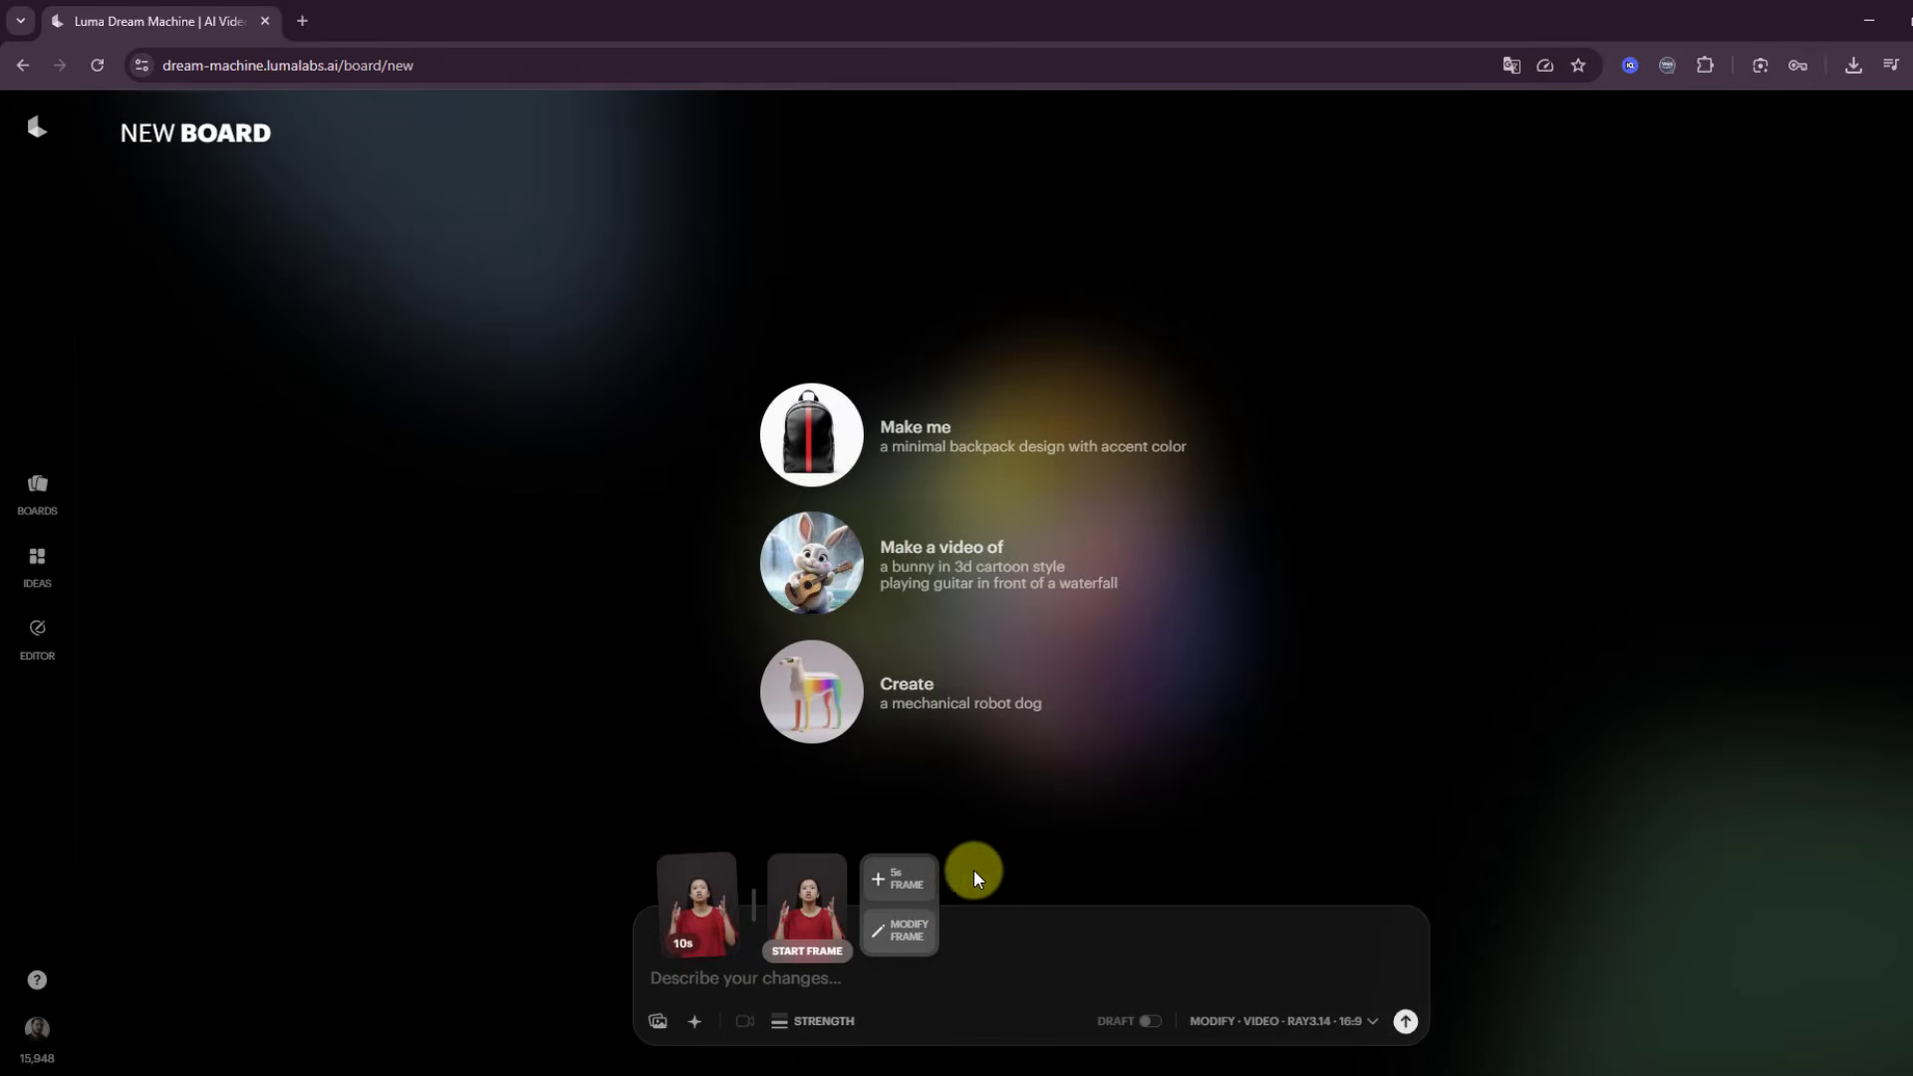
Edit and apply the 5s frame with the prompt "A woman who speaks in a nervous manner turns into a flame and becomes a superhero"
{"action": "left_click", "coordinate": [907, 946]}
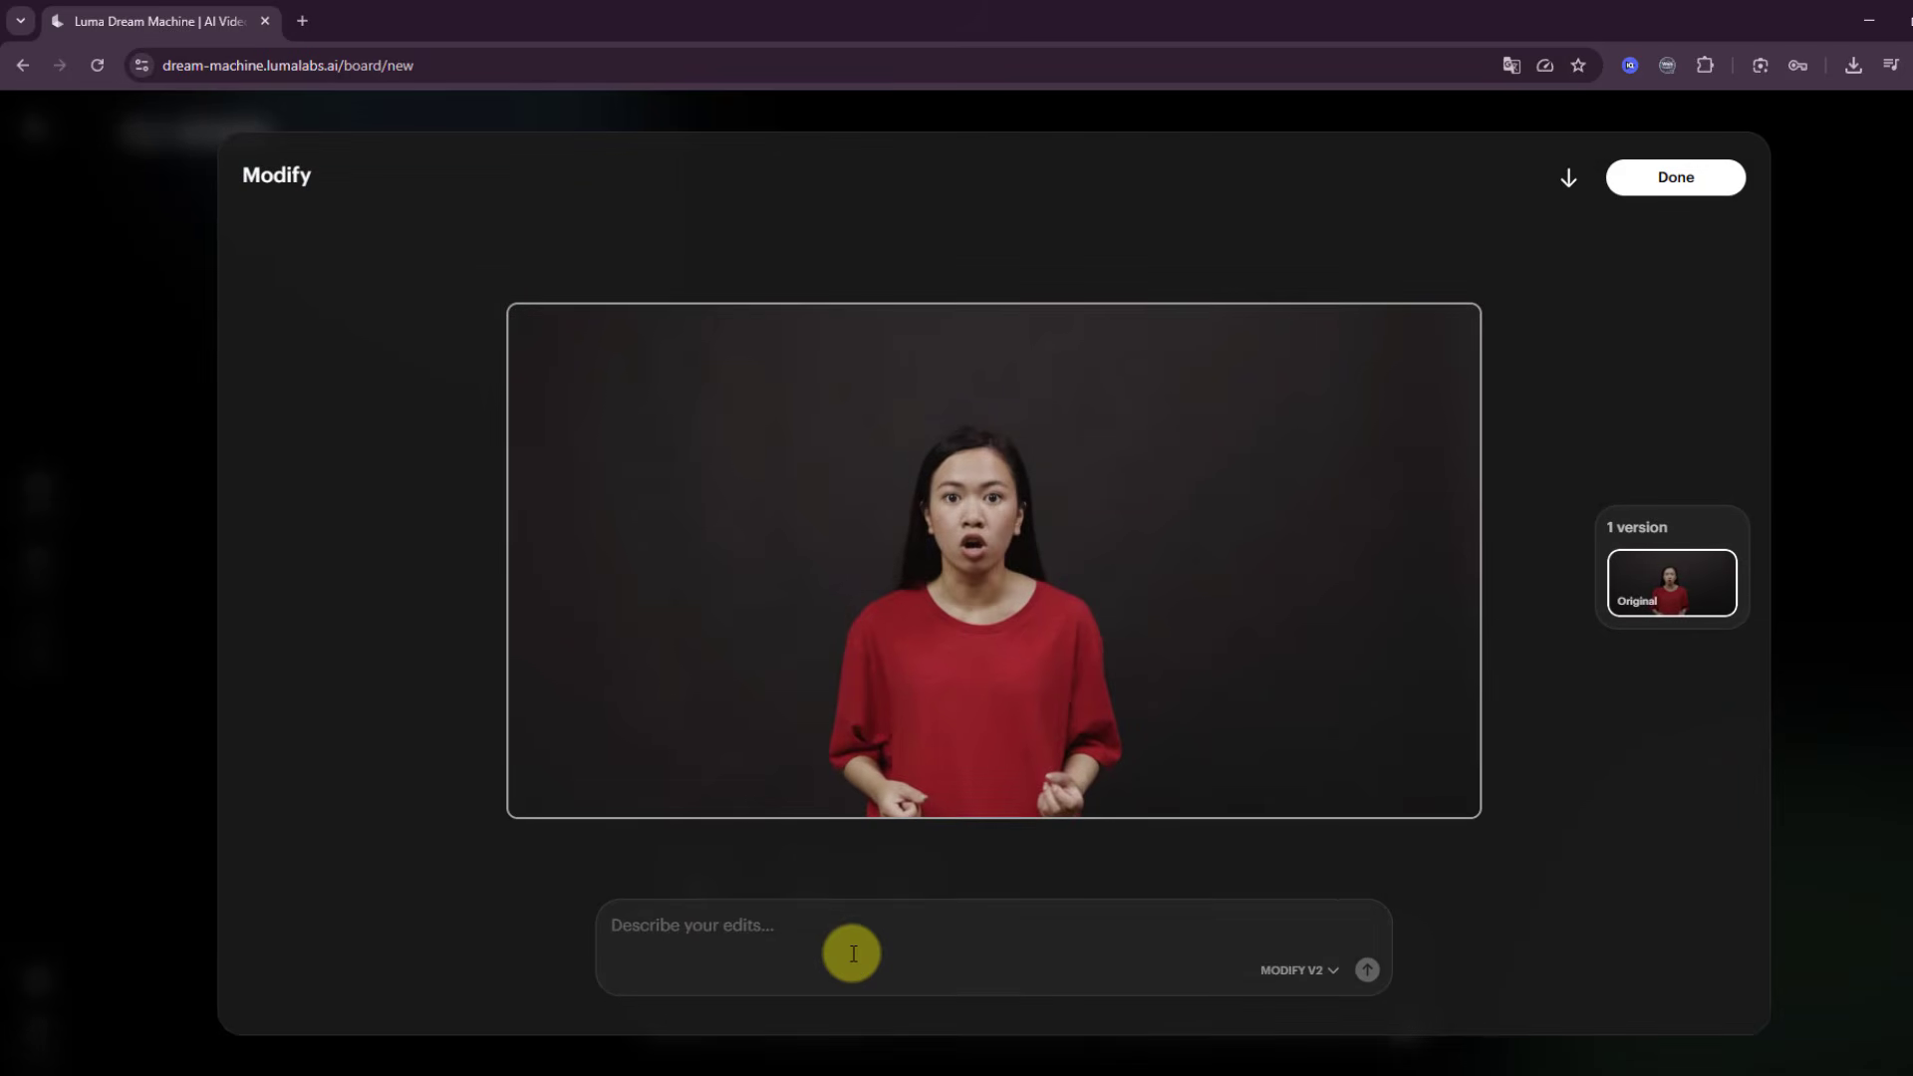
{"action": "left_click", "coordinate": [852, 953]}
{"action": "type", "text": "A woman who speaks in a nervous manner turns into a flame and becomes a superhero"}
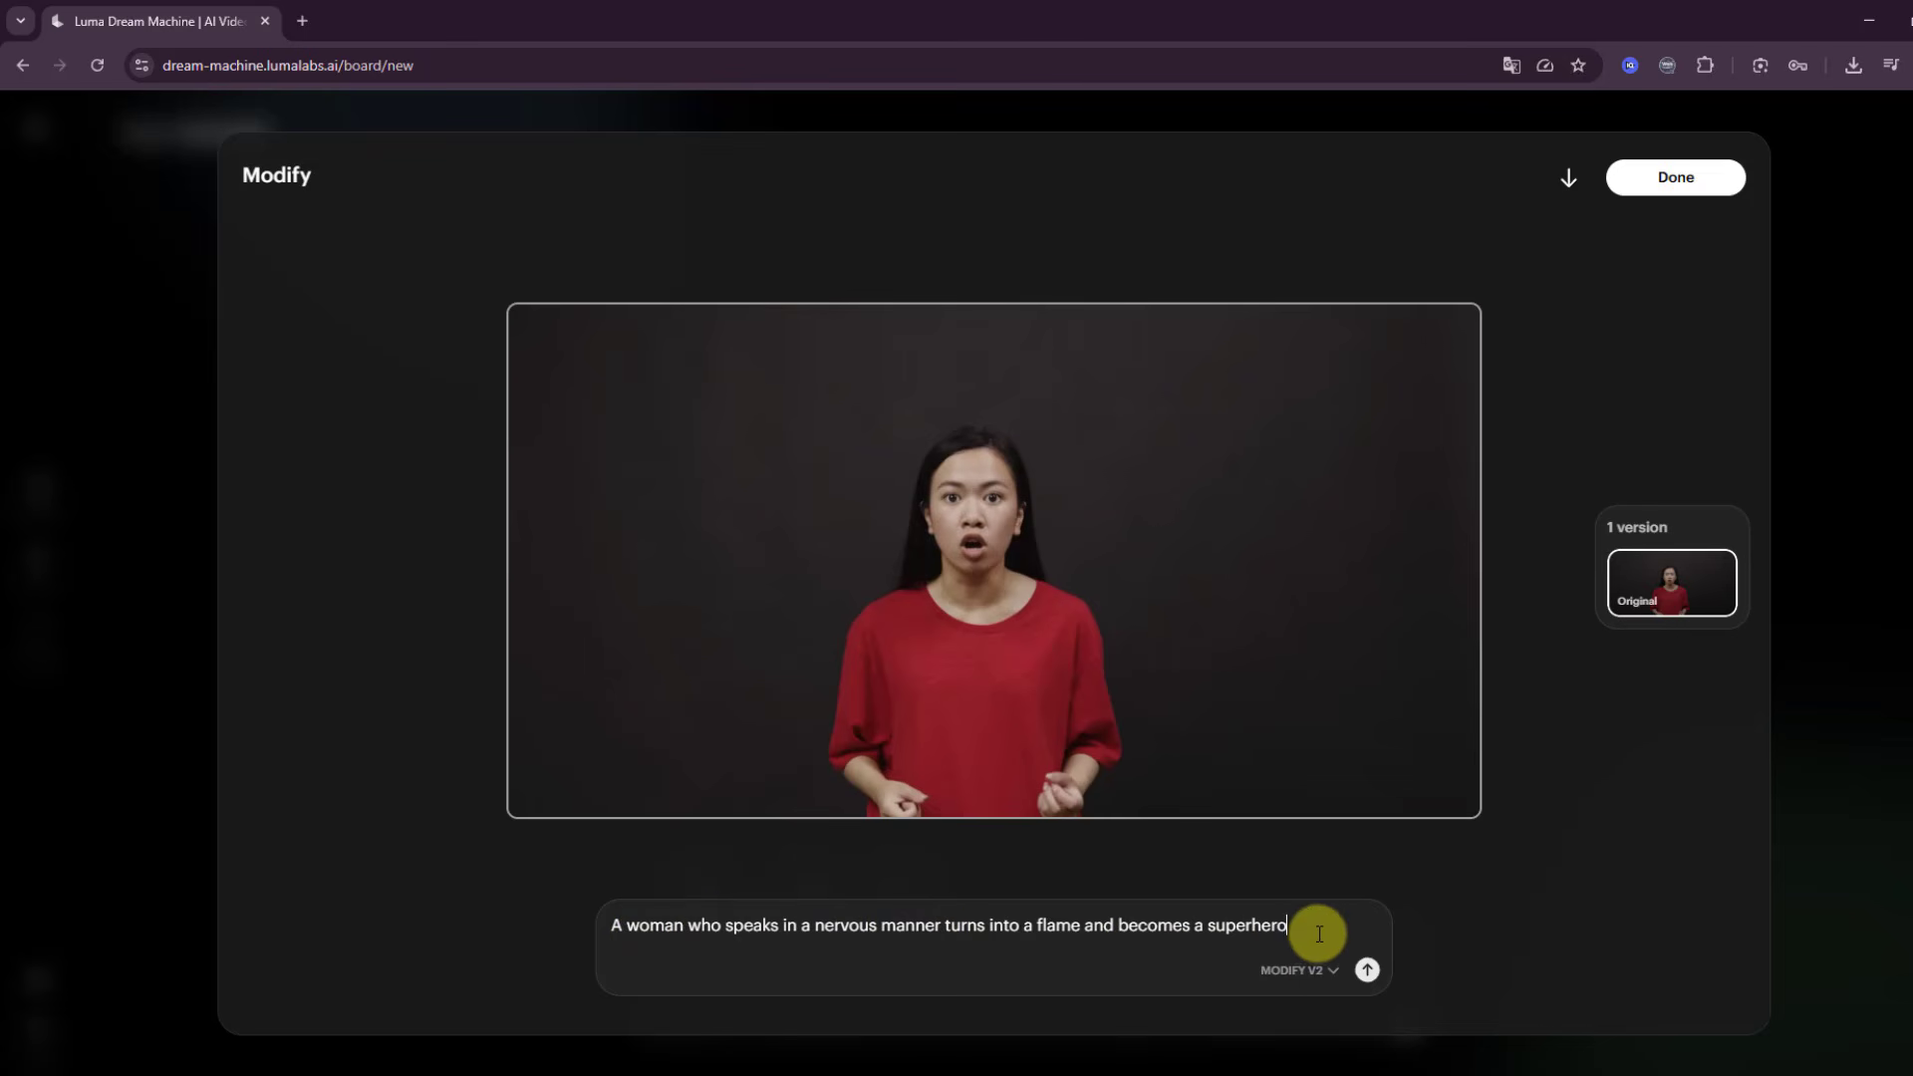
{"action": "left_click", "coordinate": [1325, 970]}
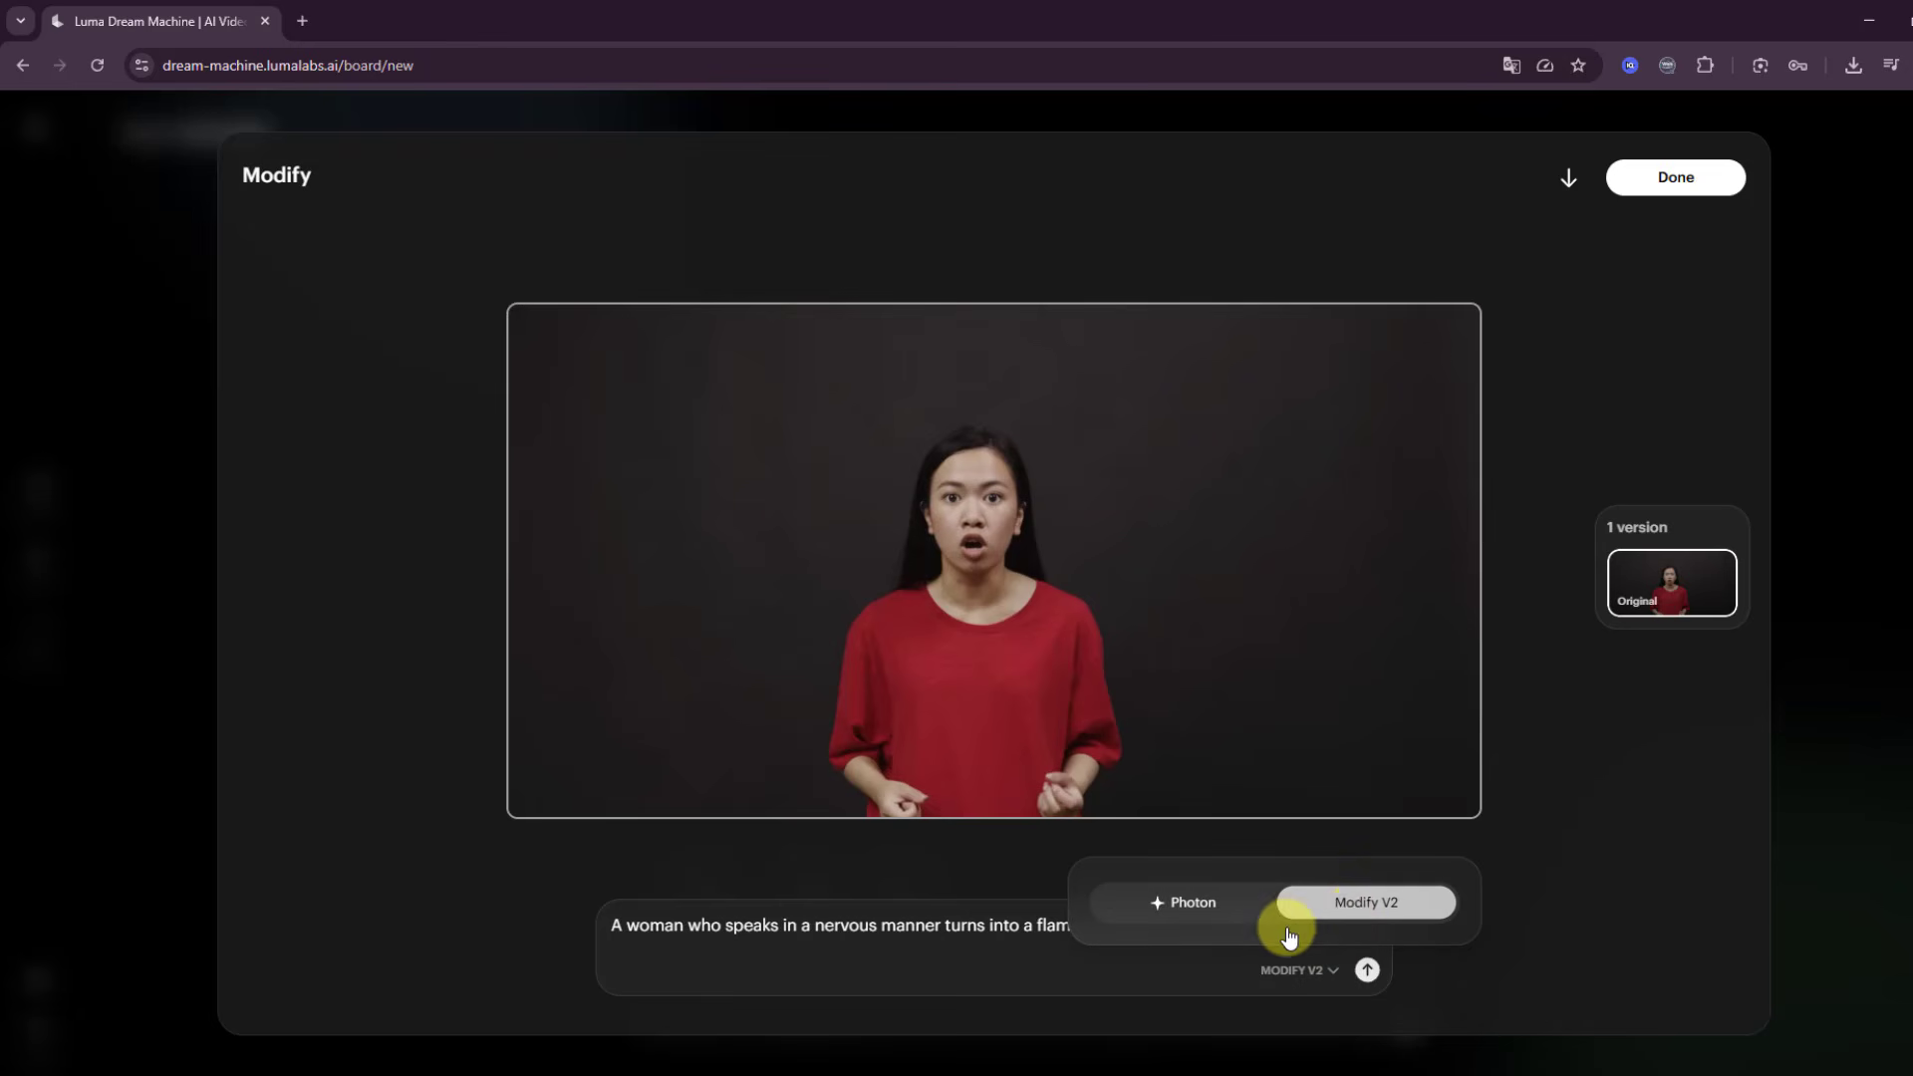
{"action": "left_click", "coordinate": [1096, 966]}
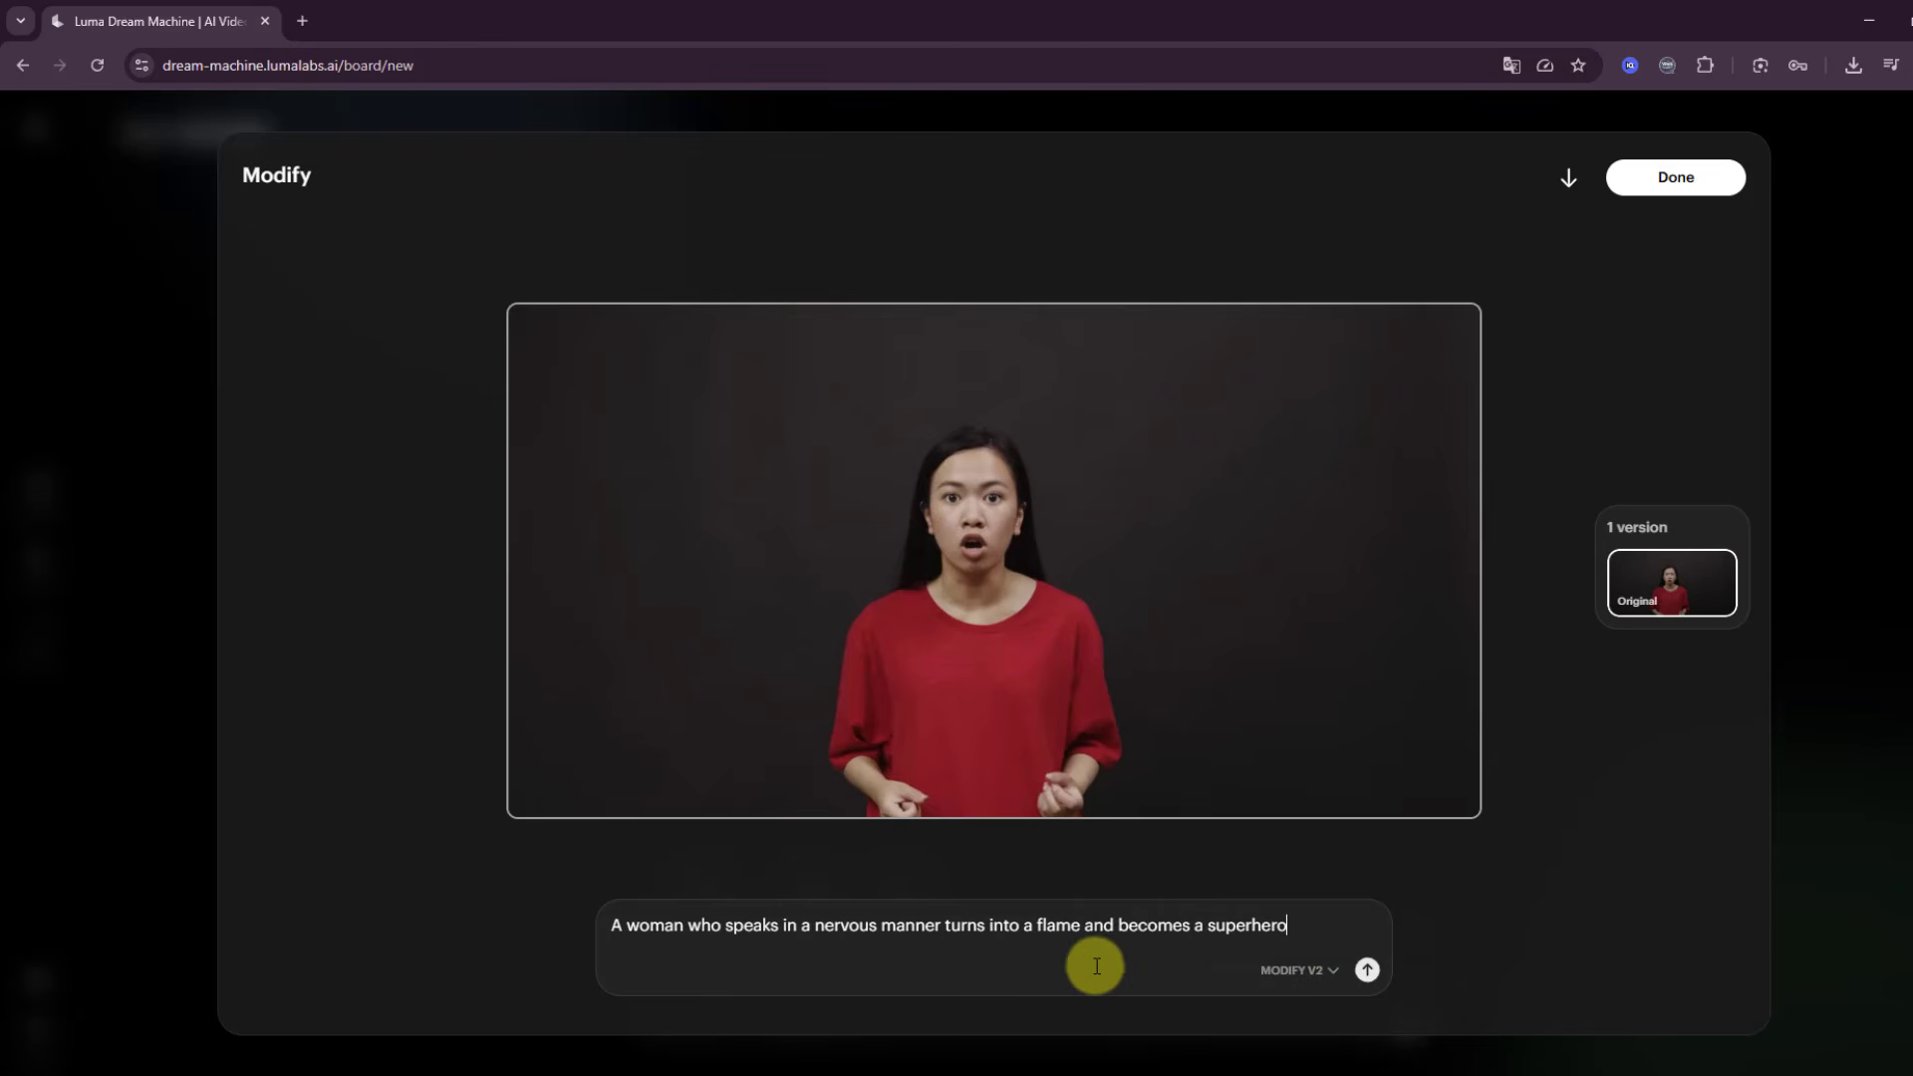
{"action": "left_click", "coordinate": [1367, 971]}
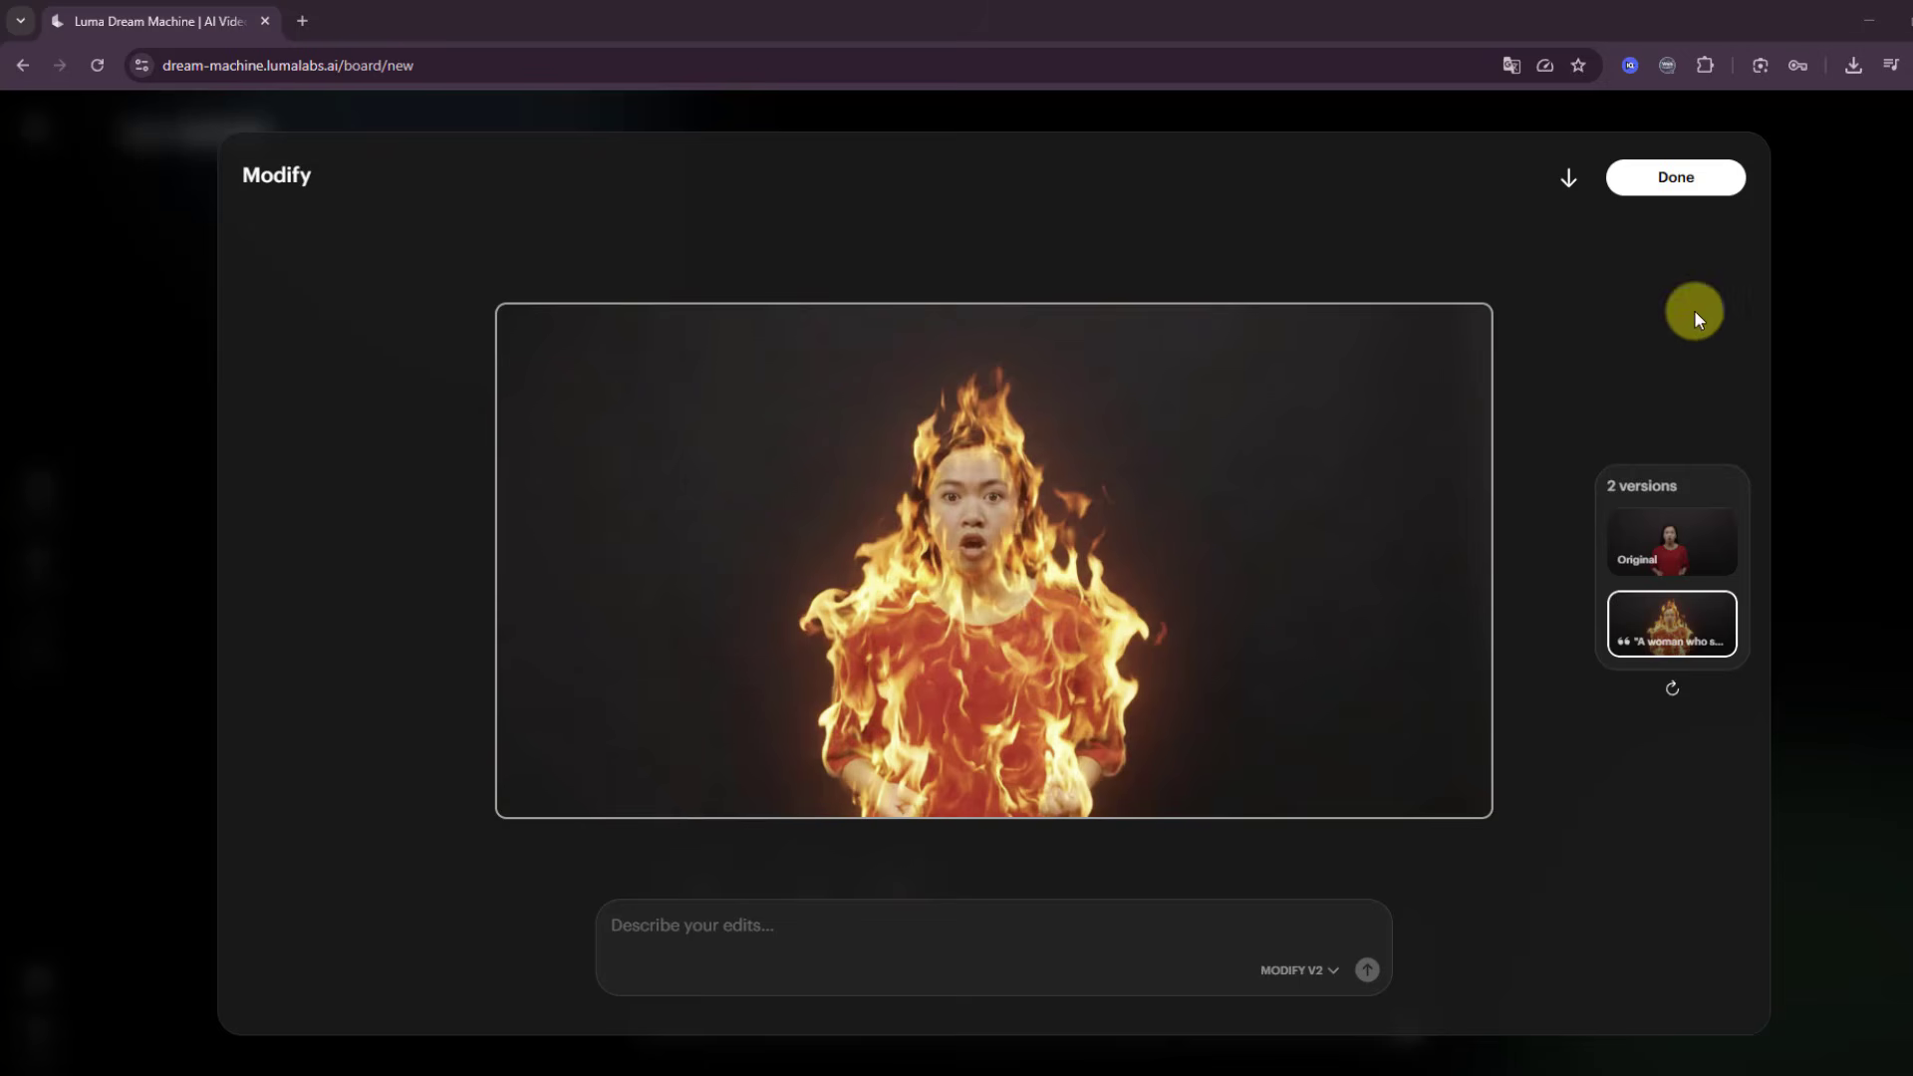
{"action": "left_click", "coordinate": [1667, 195]}
Set the modification strength for the Angry video to Reimagine
{"action": "left_click", "coordinate": [819, 1022]}
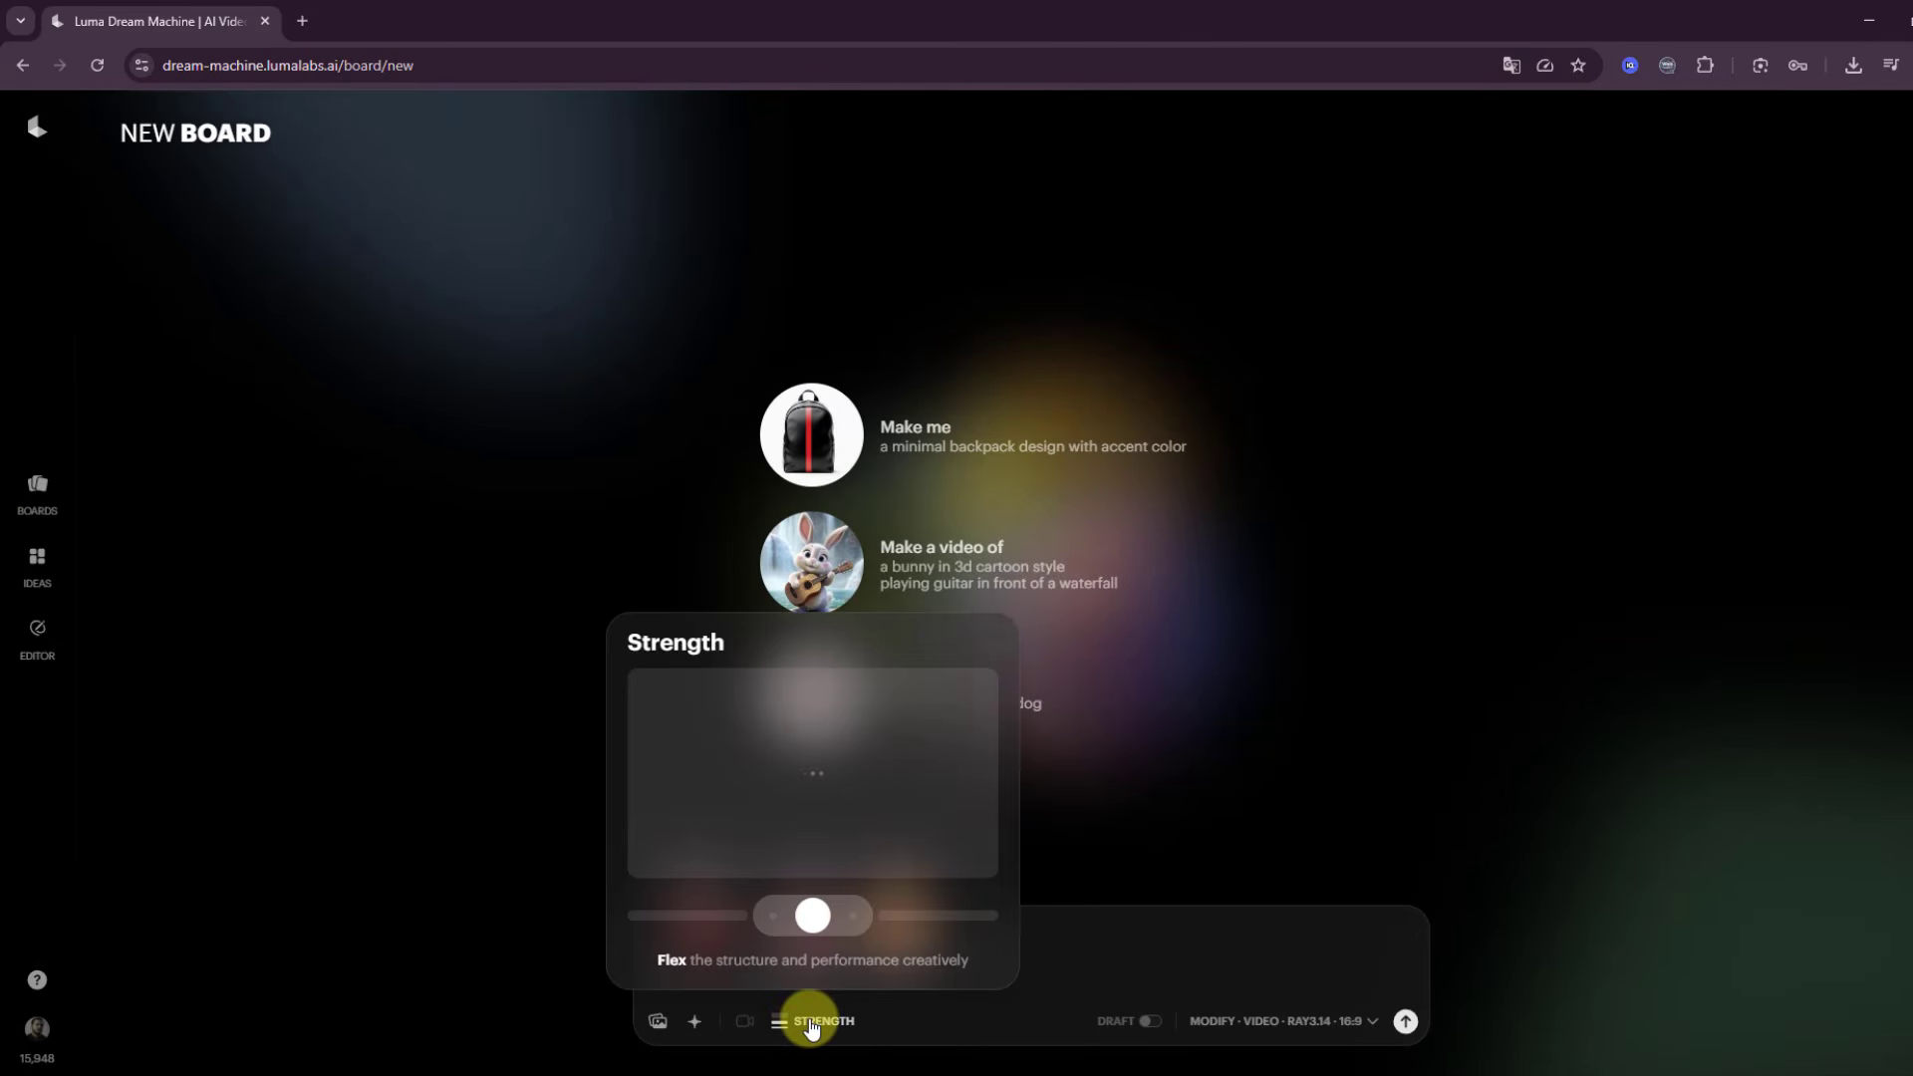
{"action": "left_click", "coordinate": [910, 924]}
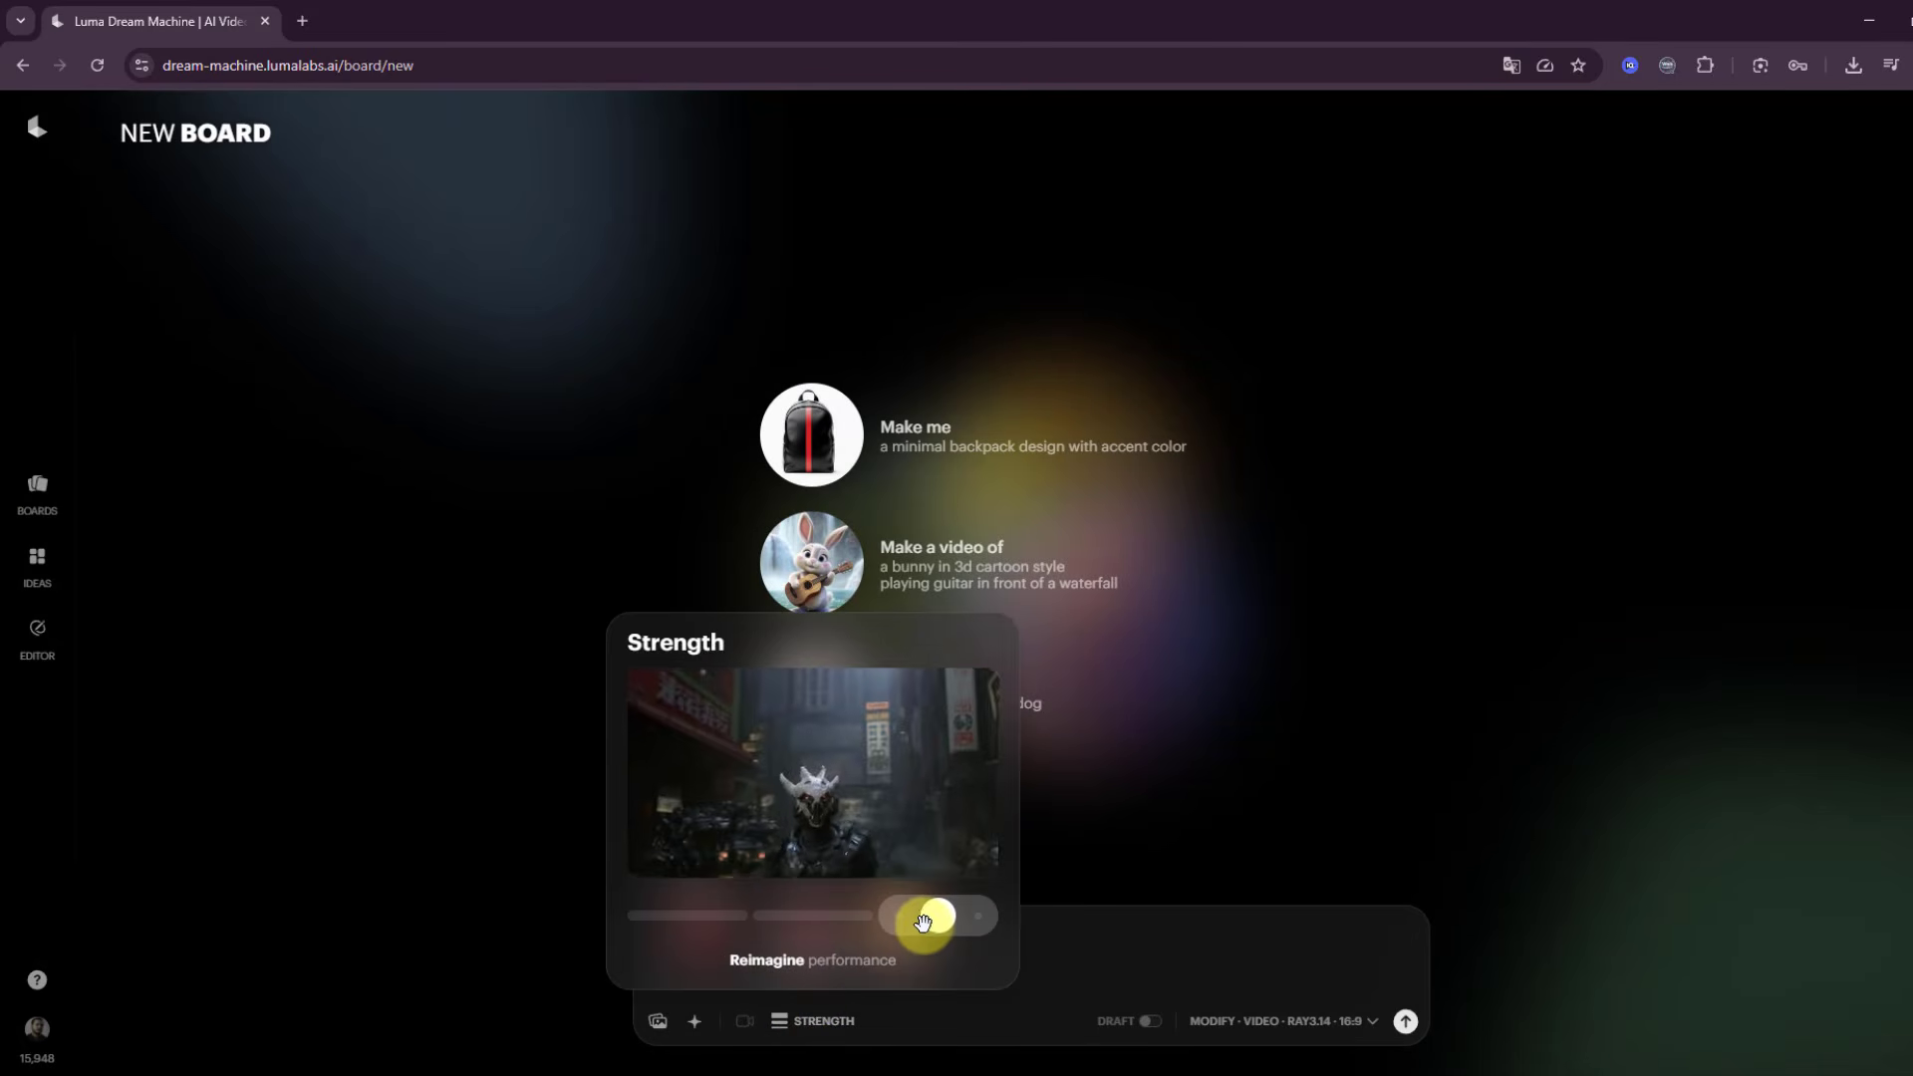
Close the strength settings and generate the modified Angry video with its start frame and flame 5s frame
{"action": "left_click", "coordinate": [1419, 948]}
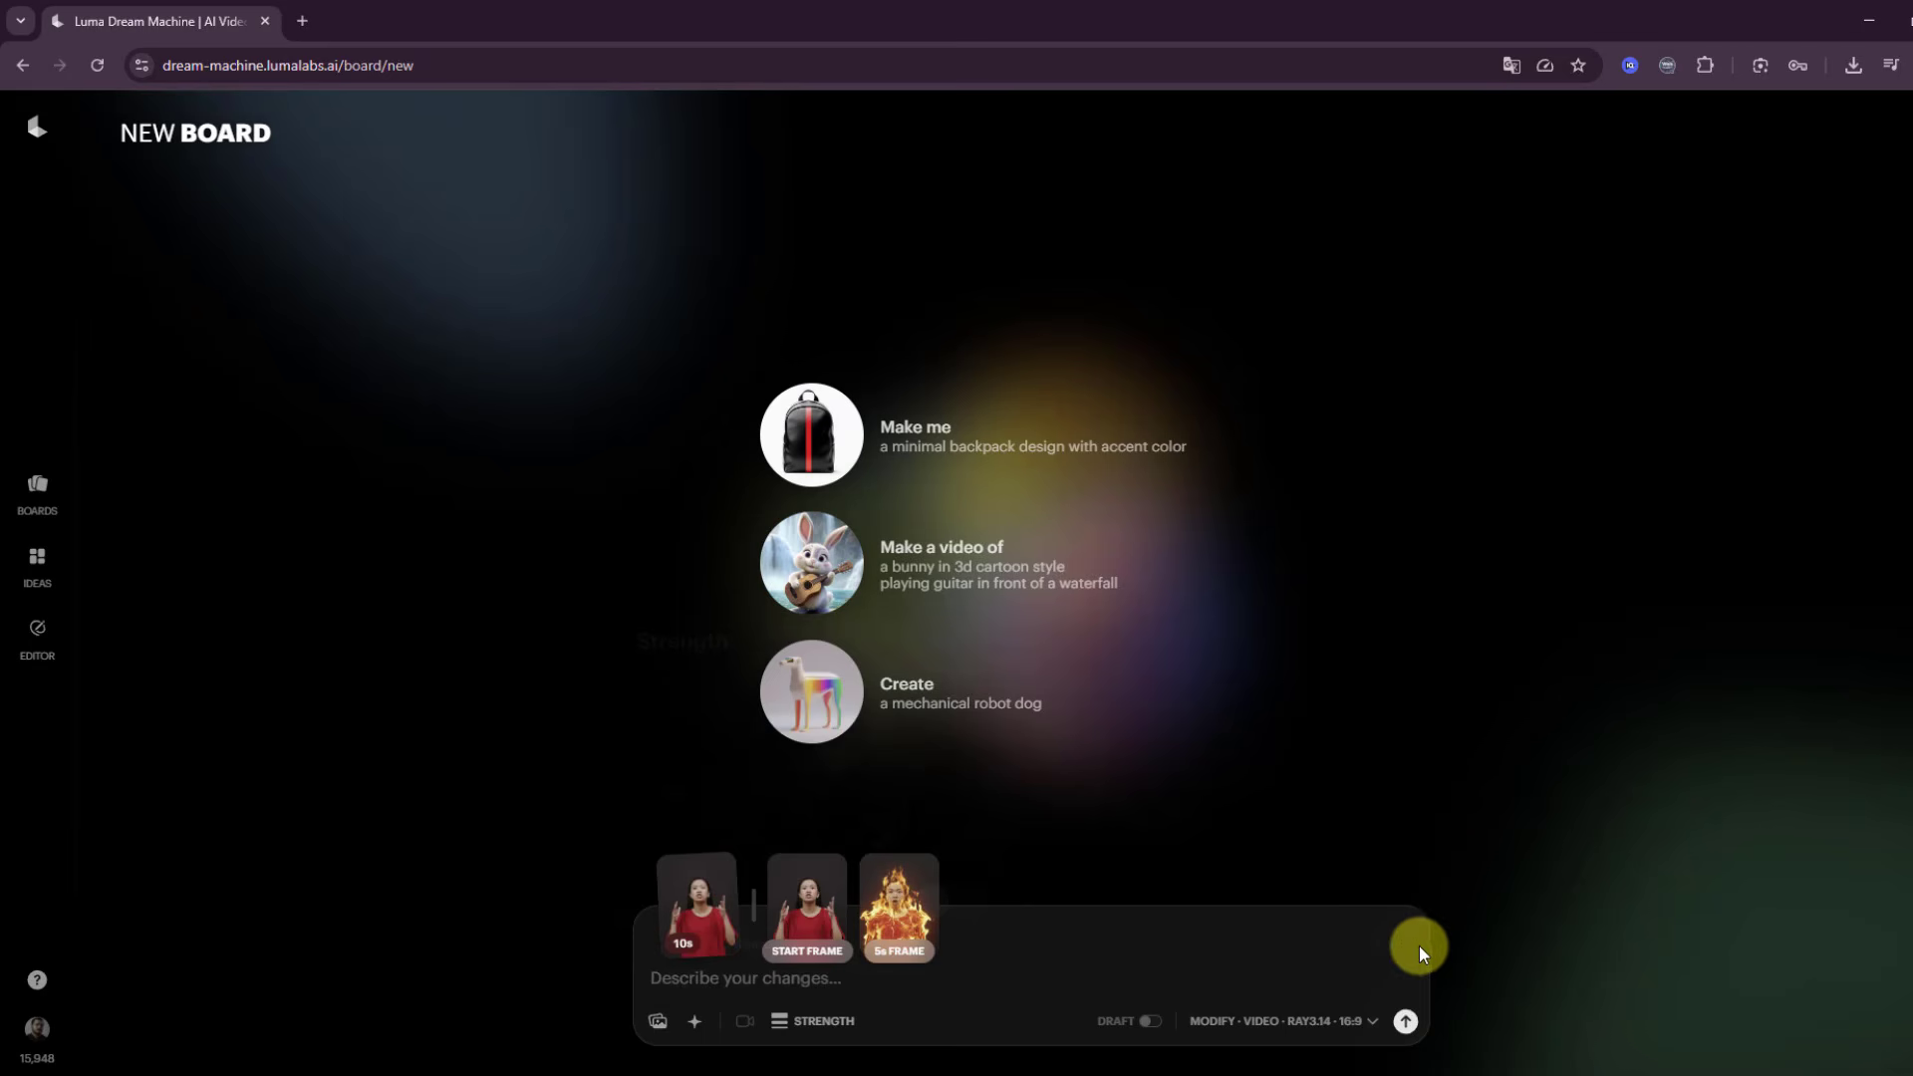
{"action": "left_click", "coordinate": [1405, 1026]}
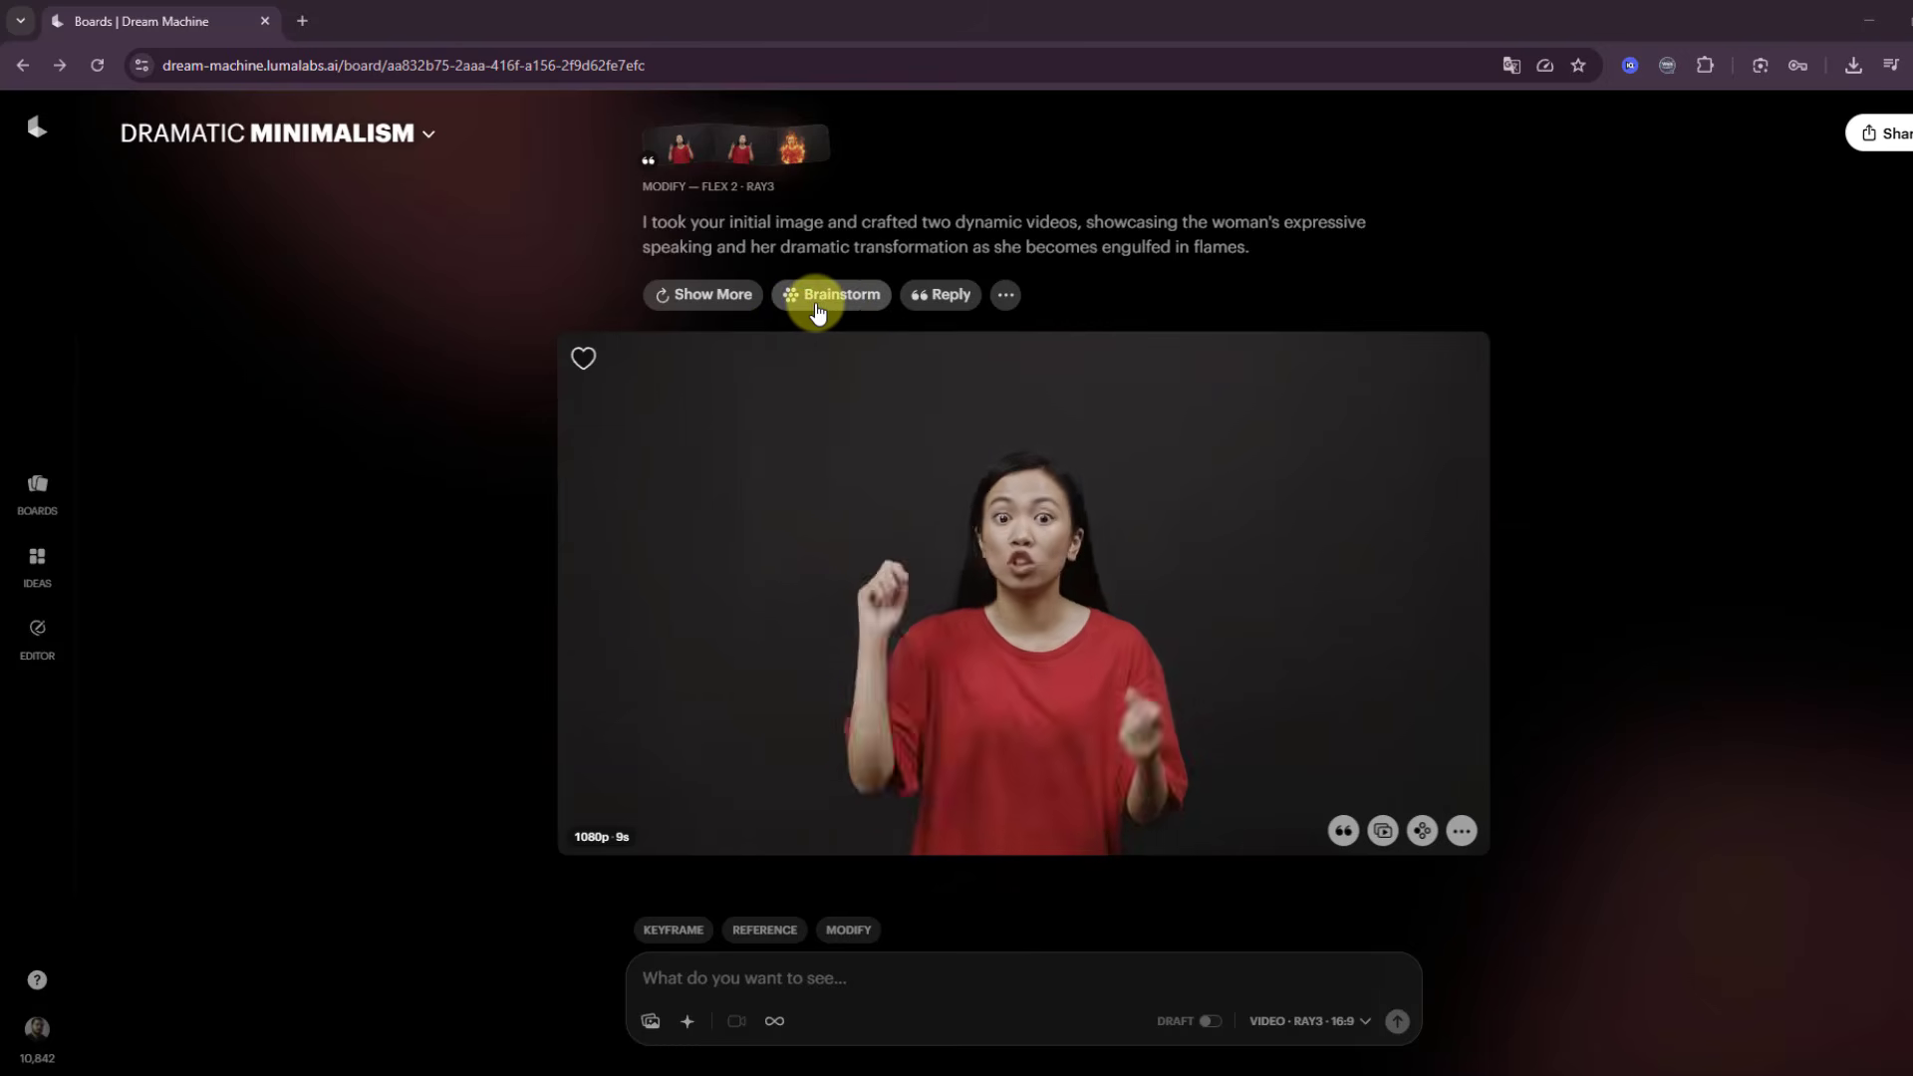
Reply to the generated flame video with the prompt "When the flame is created, continue until the end of the video" and submit it
{"action": "left_click", "coordinate": [948, 294]}
{"action": "type", "text": "When the flame is created, continue until the end of the video"}
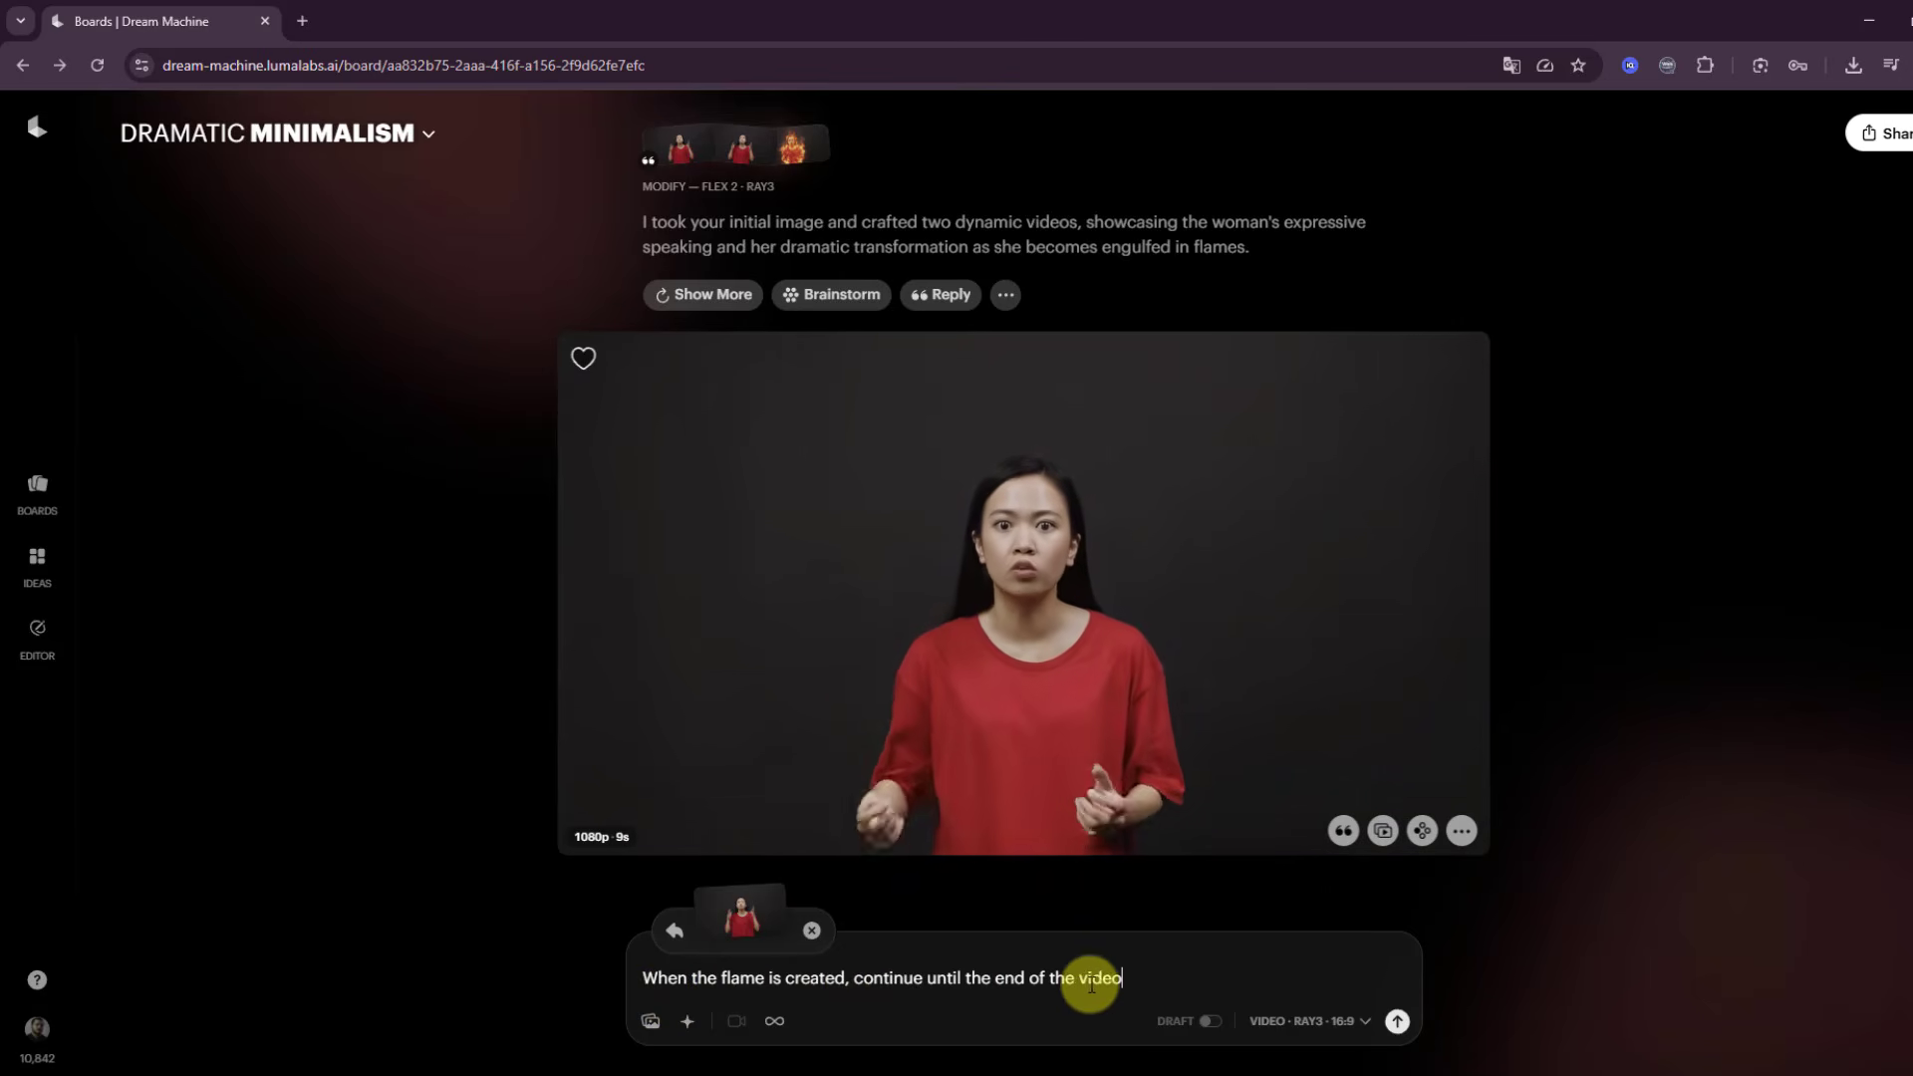
{"action": "left_click", "coordinate": [1414, 1033]}
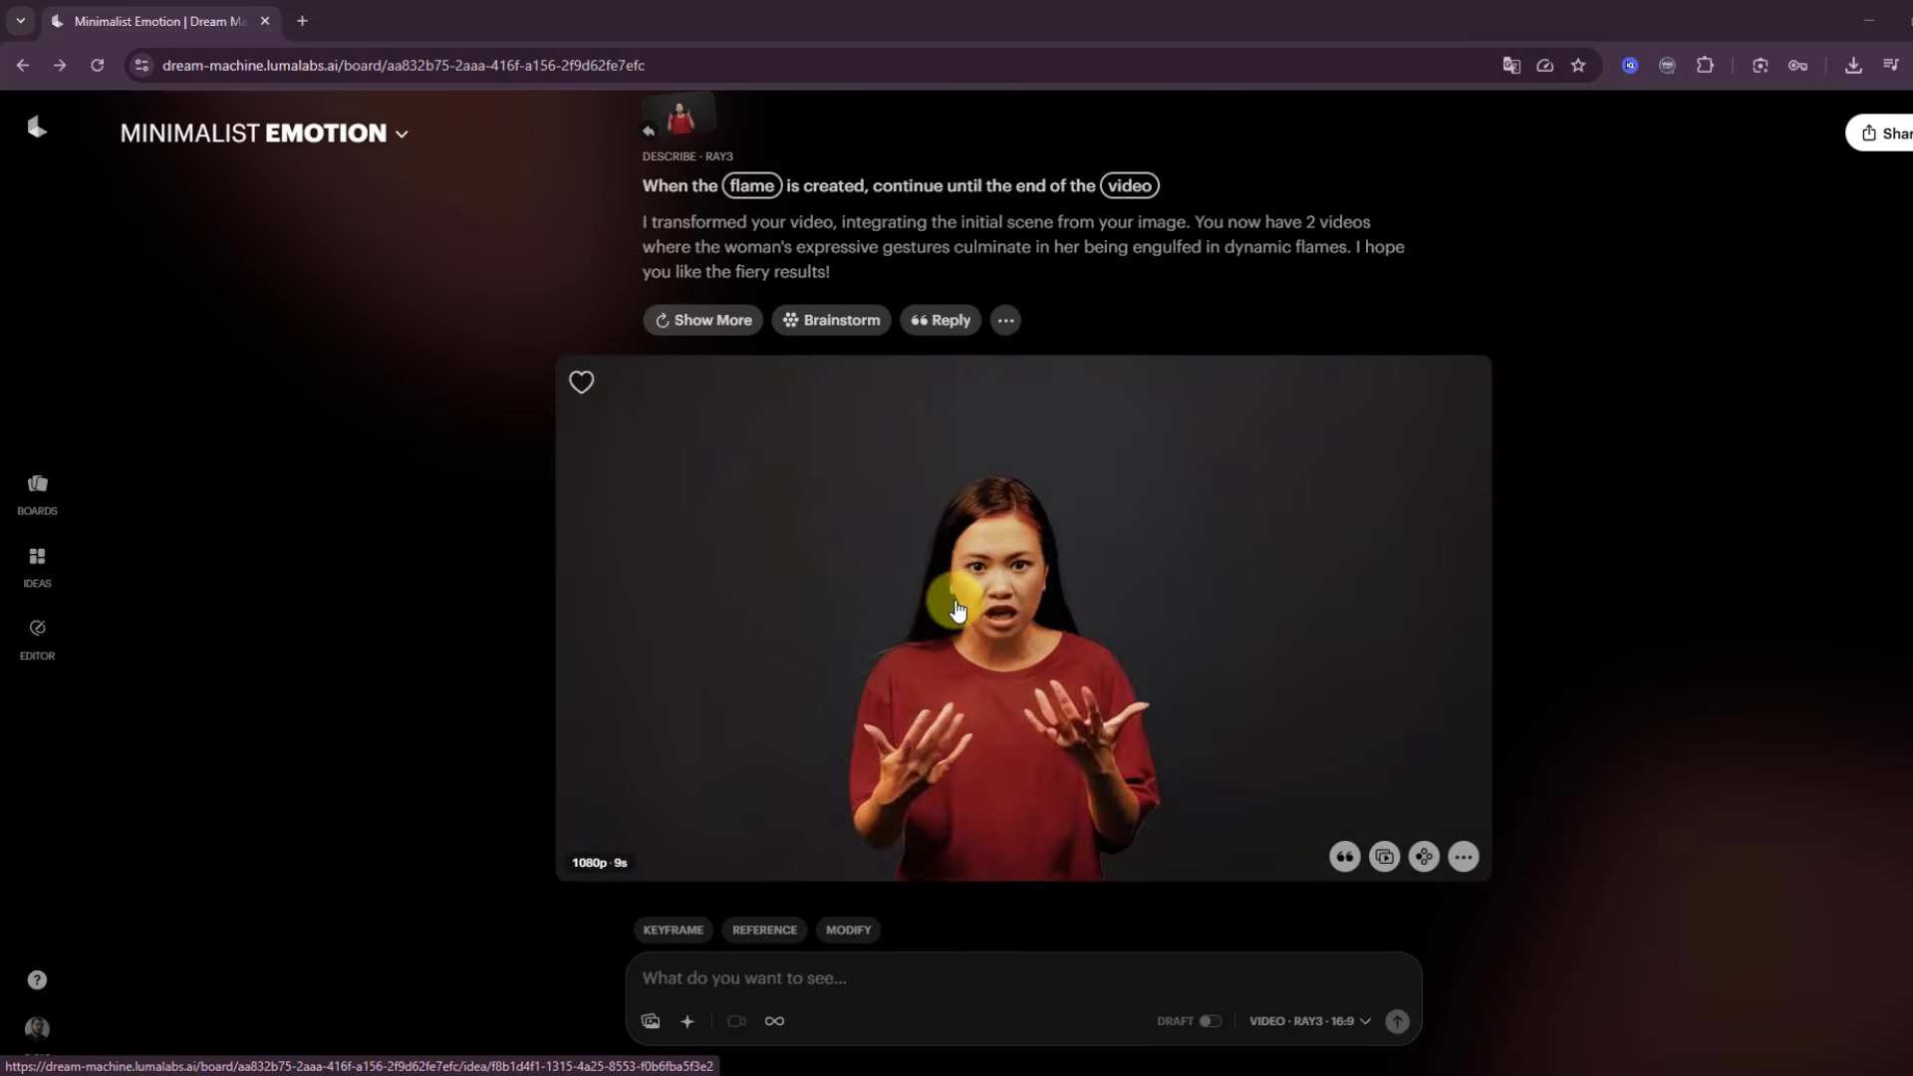
Open the new flame video in the full view and play it to review the transformation
{"action": "scroll", "coordinate": [952, 610], "scroll_direction": "down", "scroll_amount": 1}
{"action": "scroll", "coordinate": [962, 614], "scroll_direction": "up", "scroll_amount": 1}
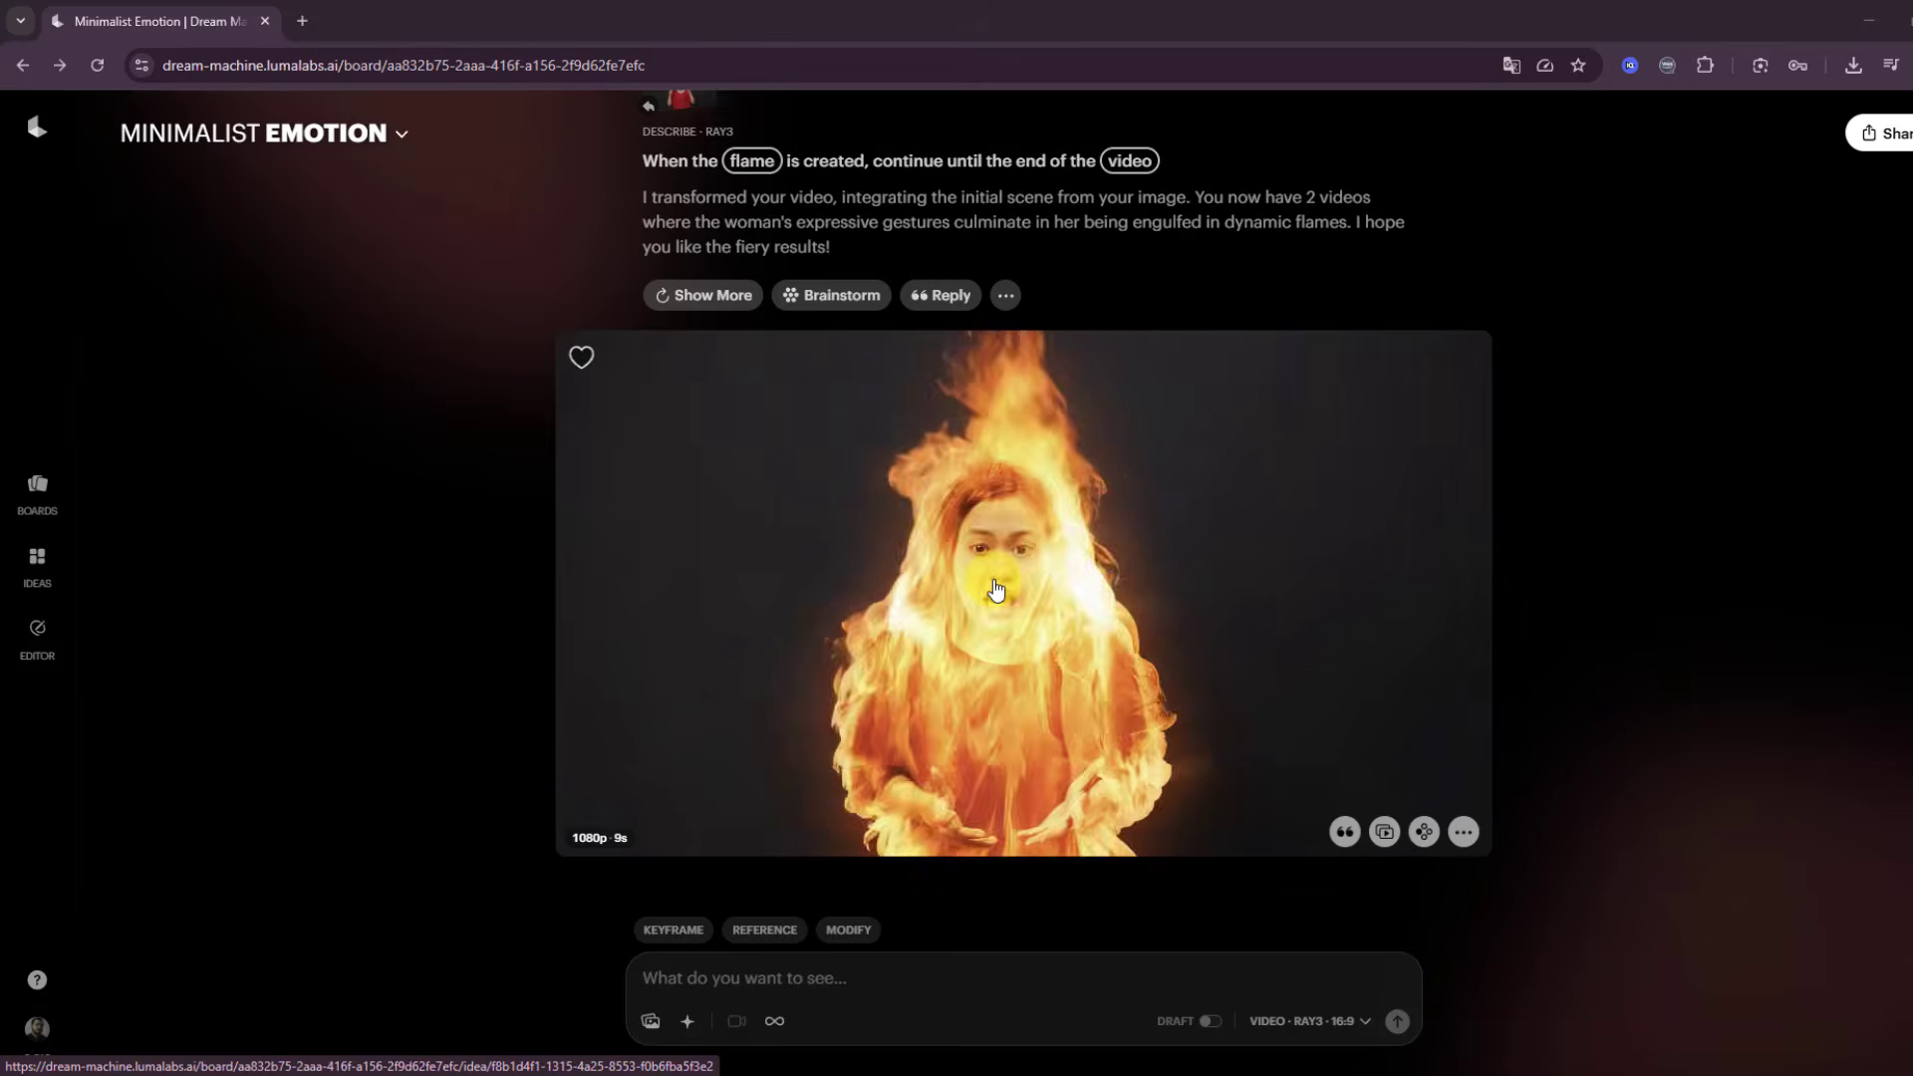
{"action": "left_click", "coordinate": [1031, 563]}
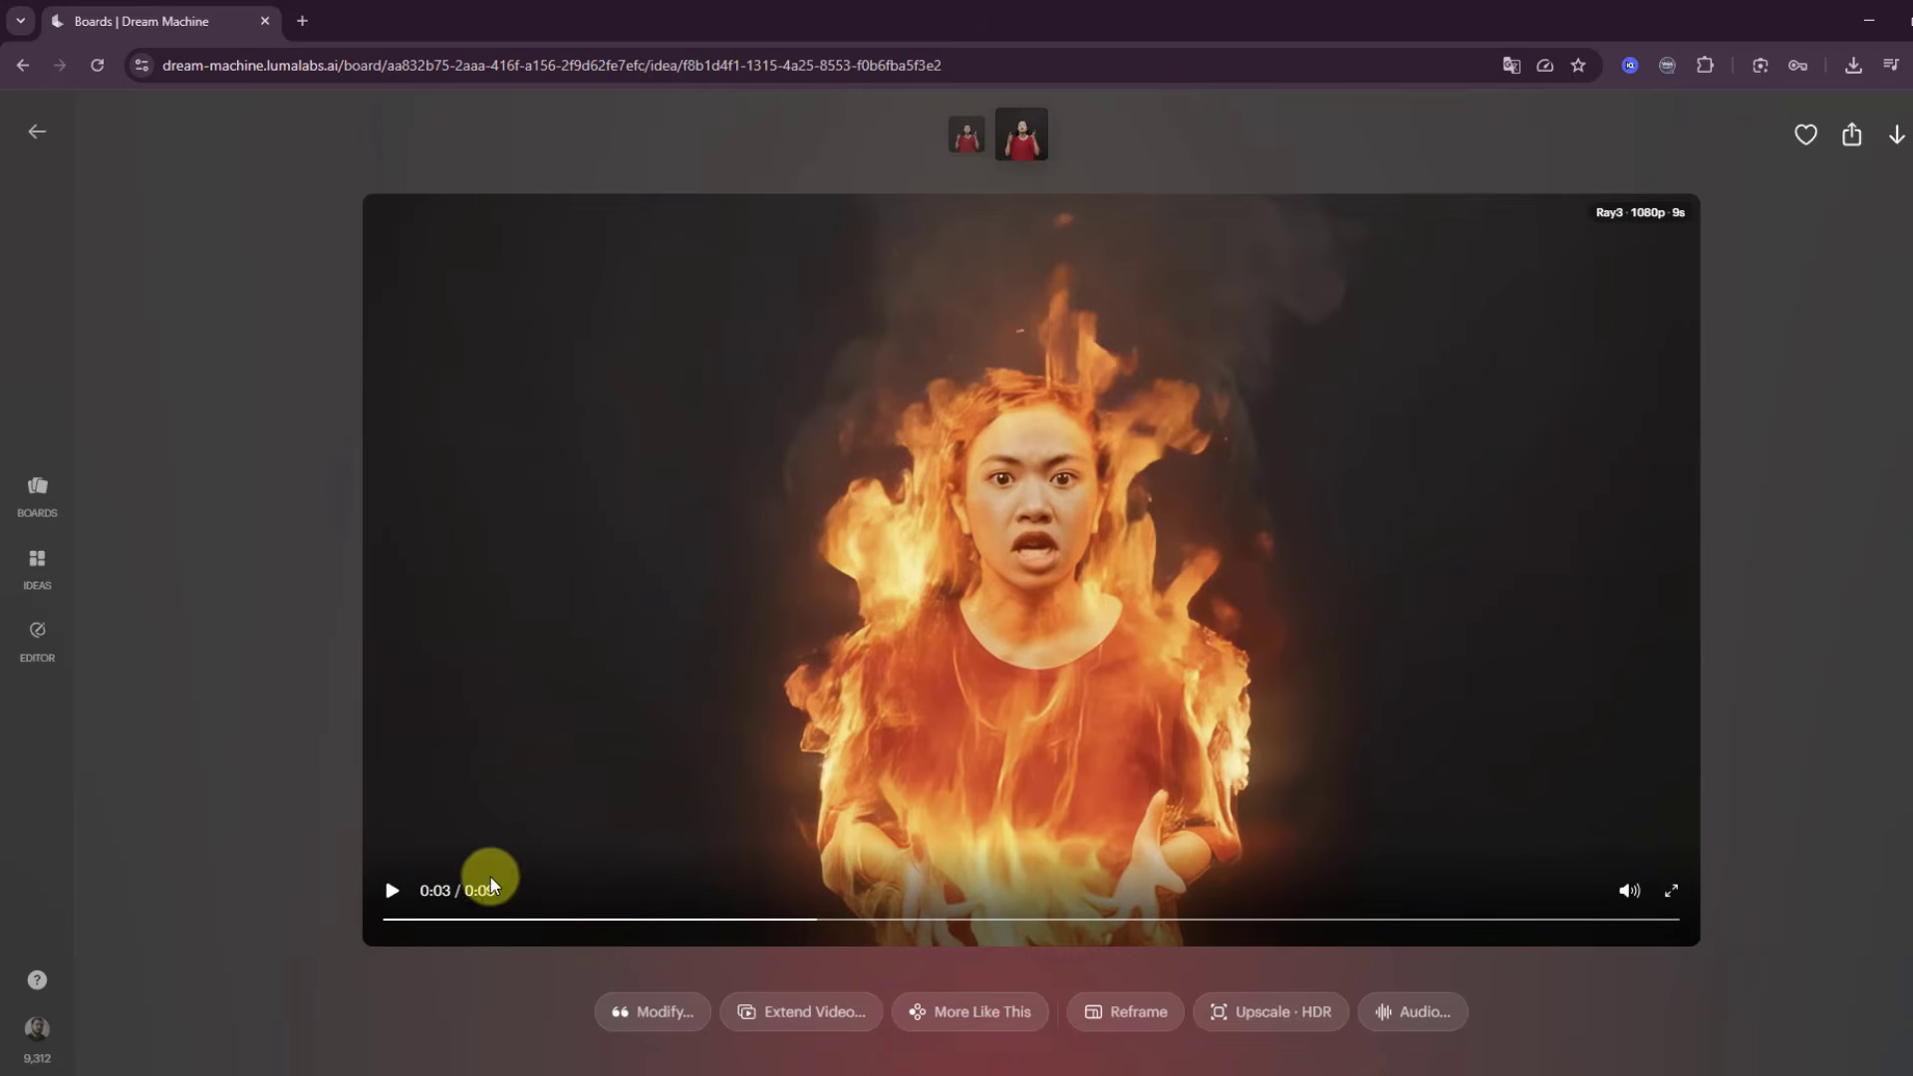
{"action": "left_click", "coordinate": [391, 894]}
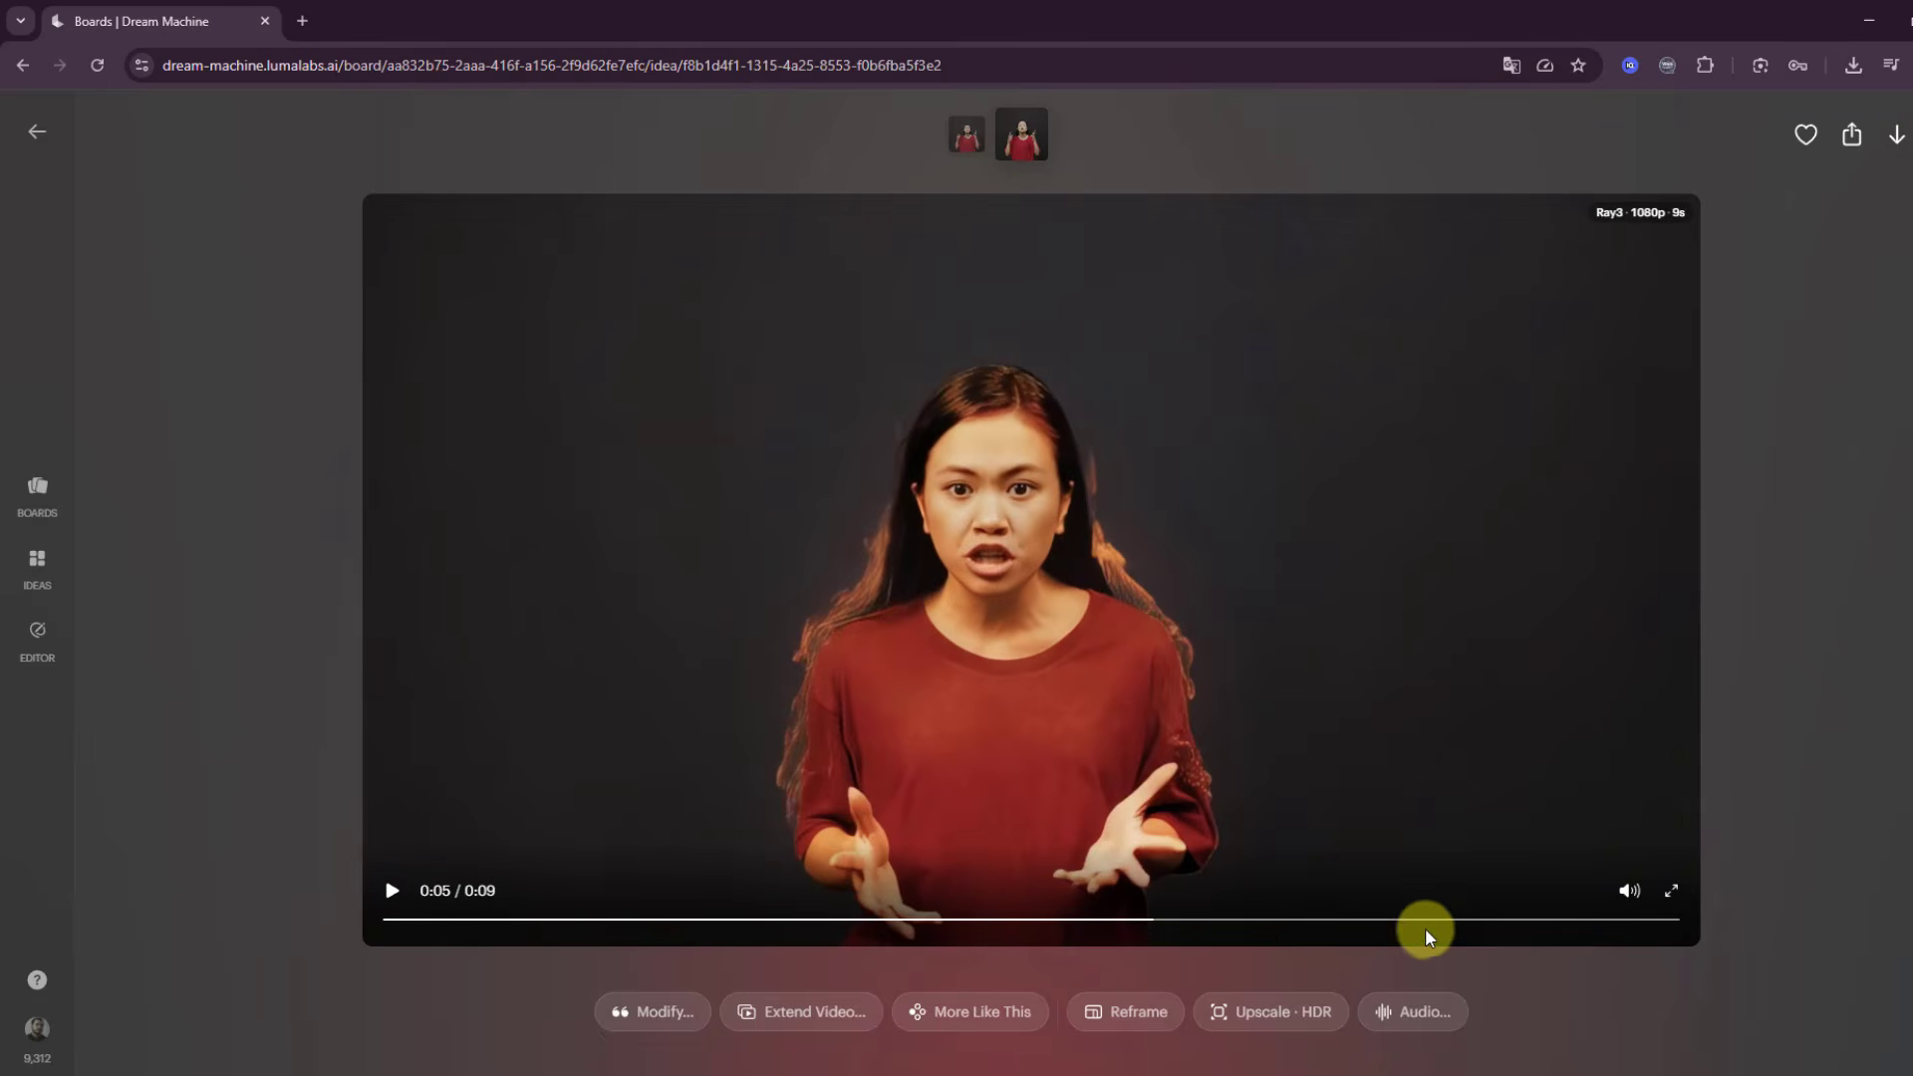
{"action": "left_click", "coordinate": [383, 890]}
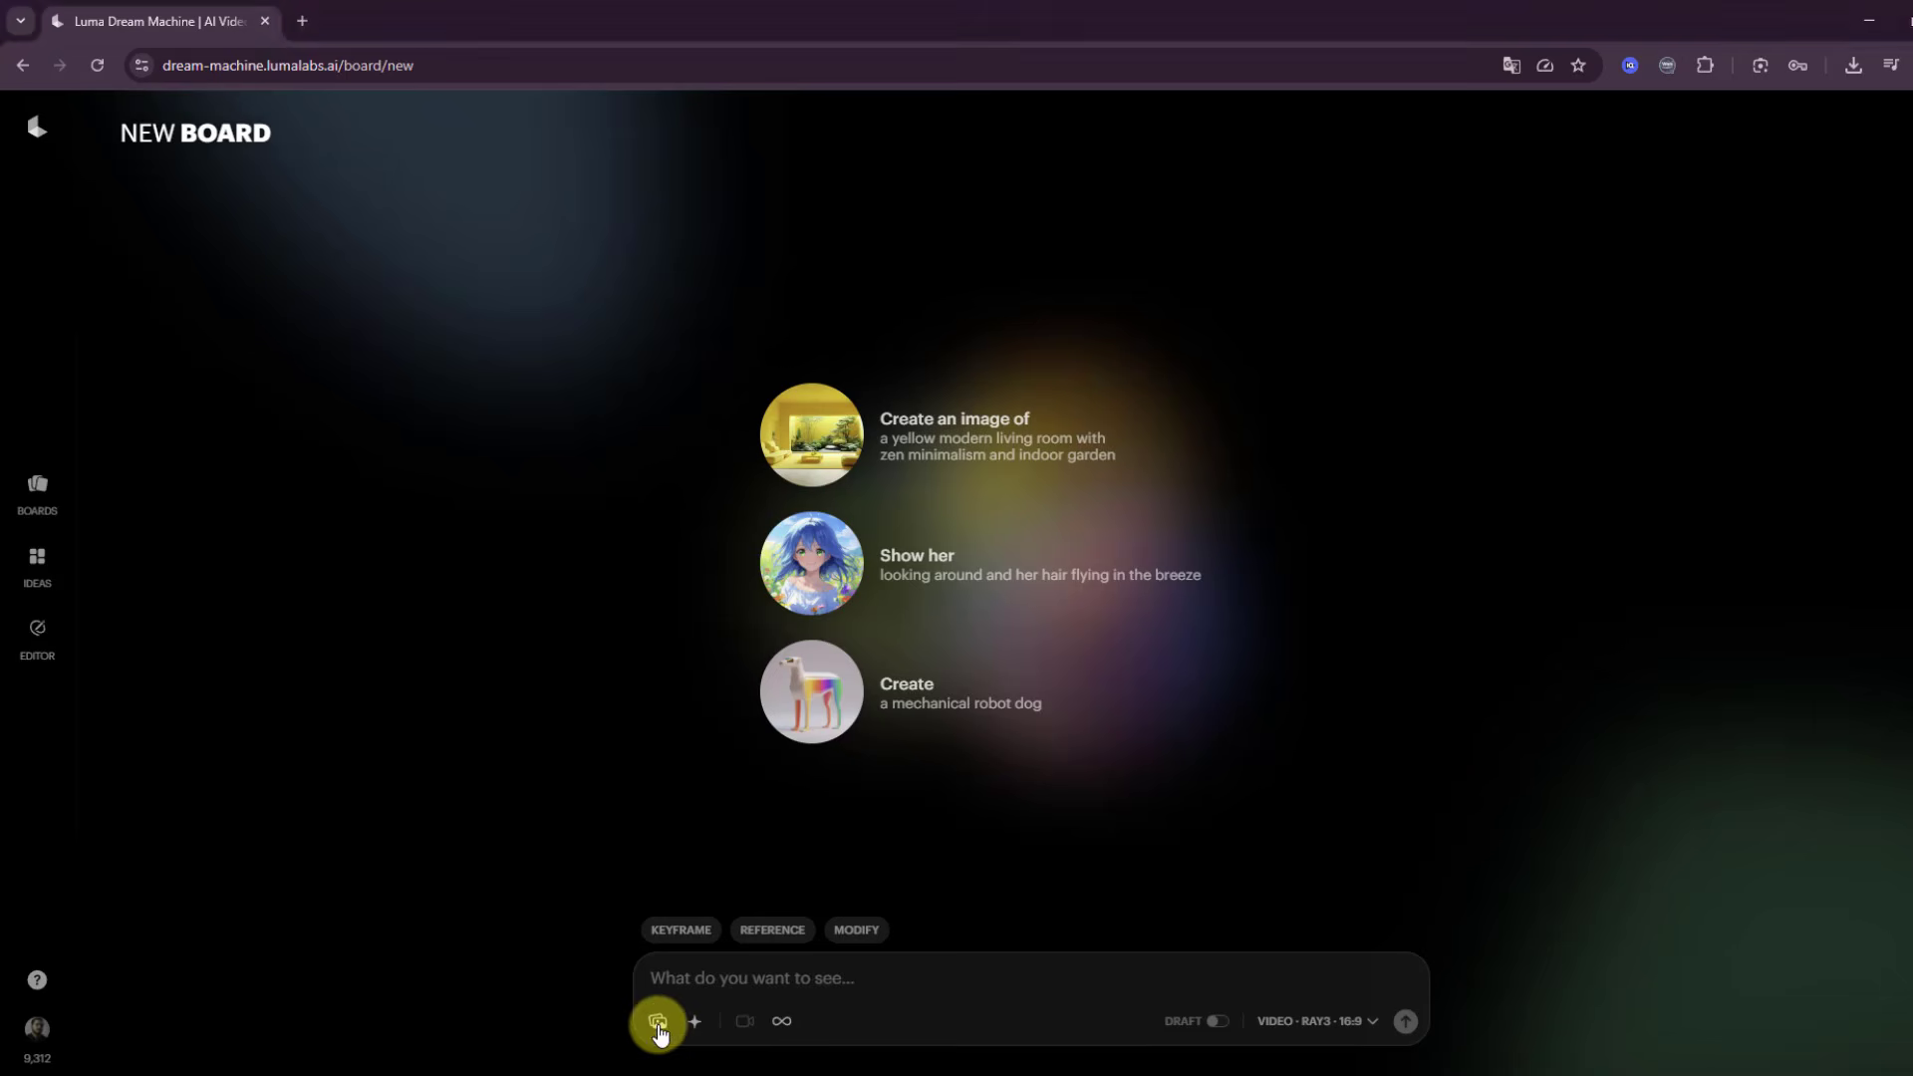
Upload the Character-Looking-Around video on the new board and add the game_character image as its character reference
{"action": "left_click", "coordinate": [660, 1023]}
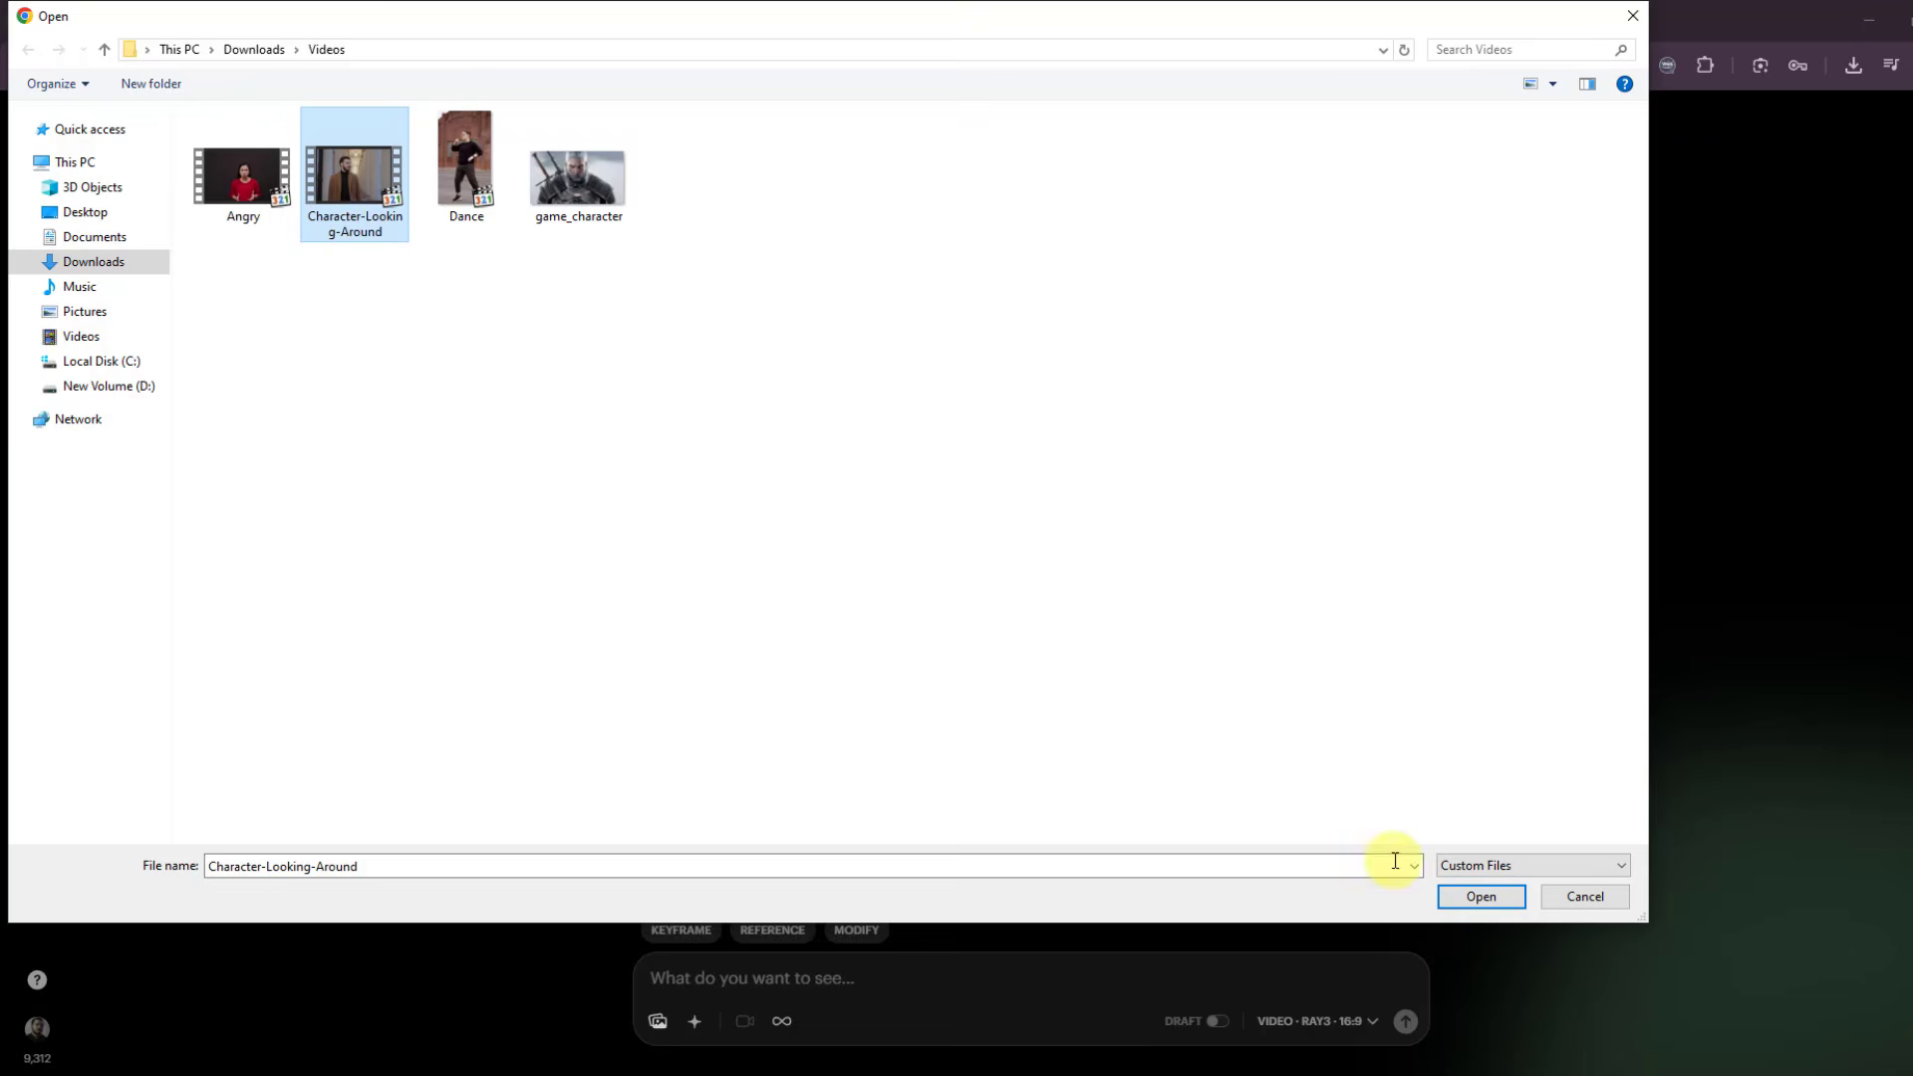
{"action": "left_click", "coordinate": [1460, 899]}
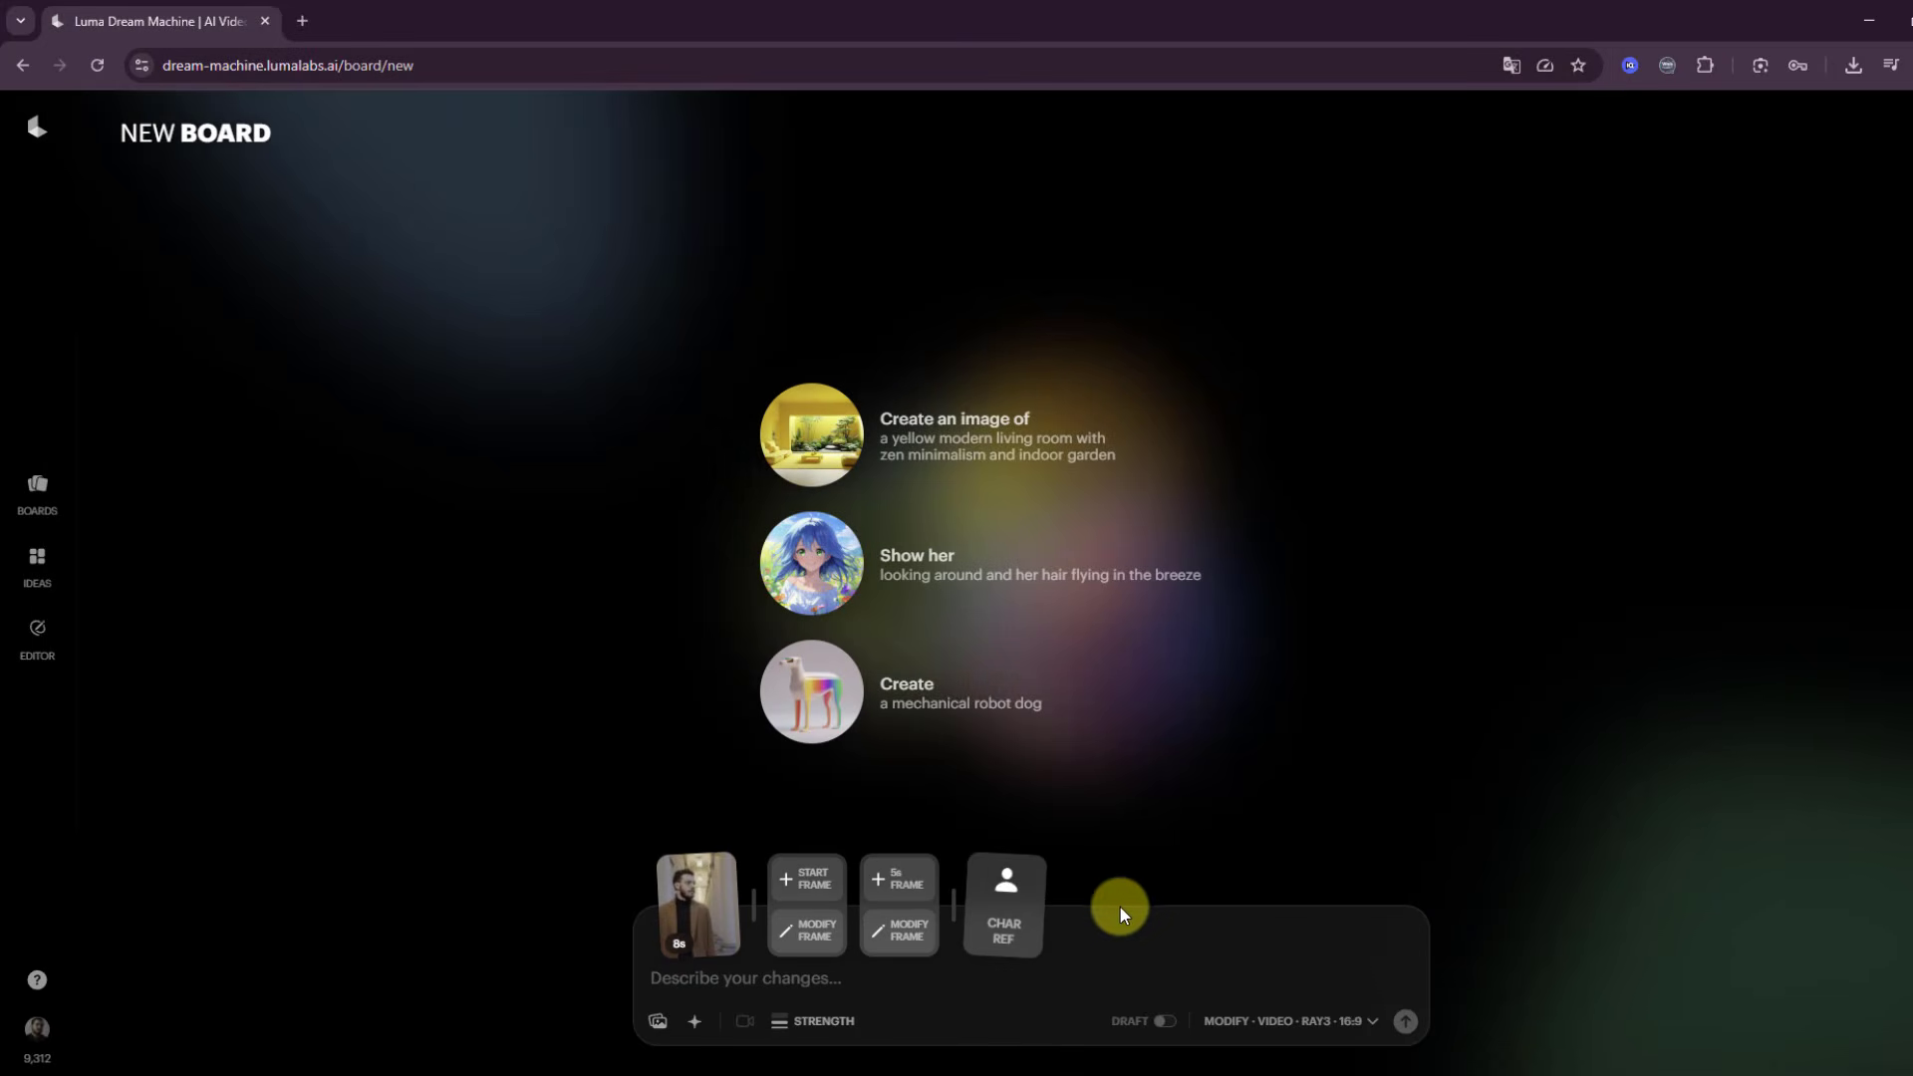
{"action": "left_click", "coordinate": [1001, 886]}
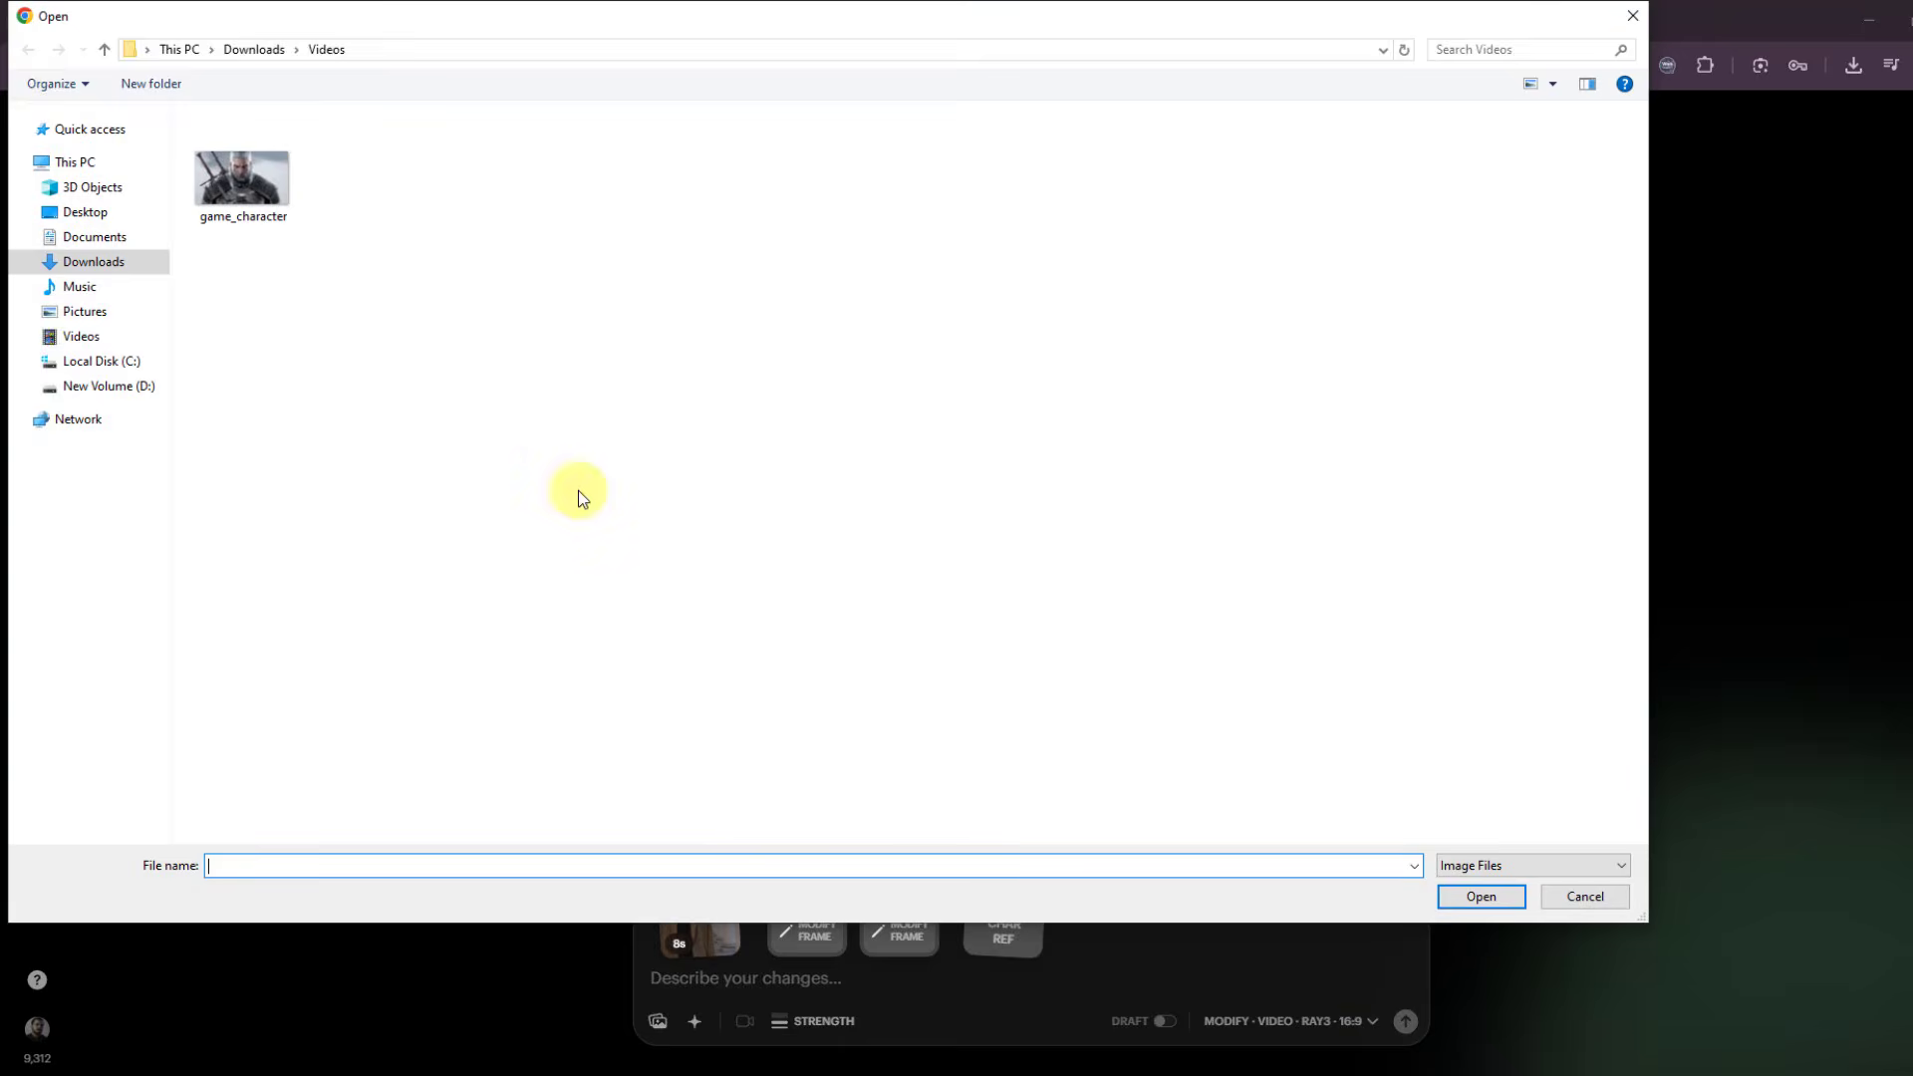
{"action": "left_click", "coordinate": [1552, 86]}
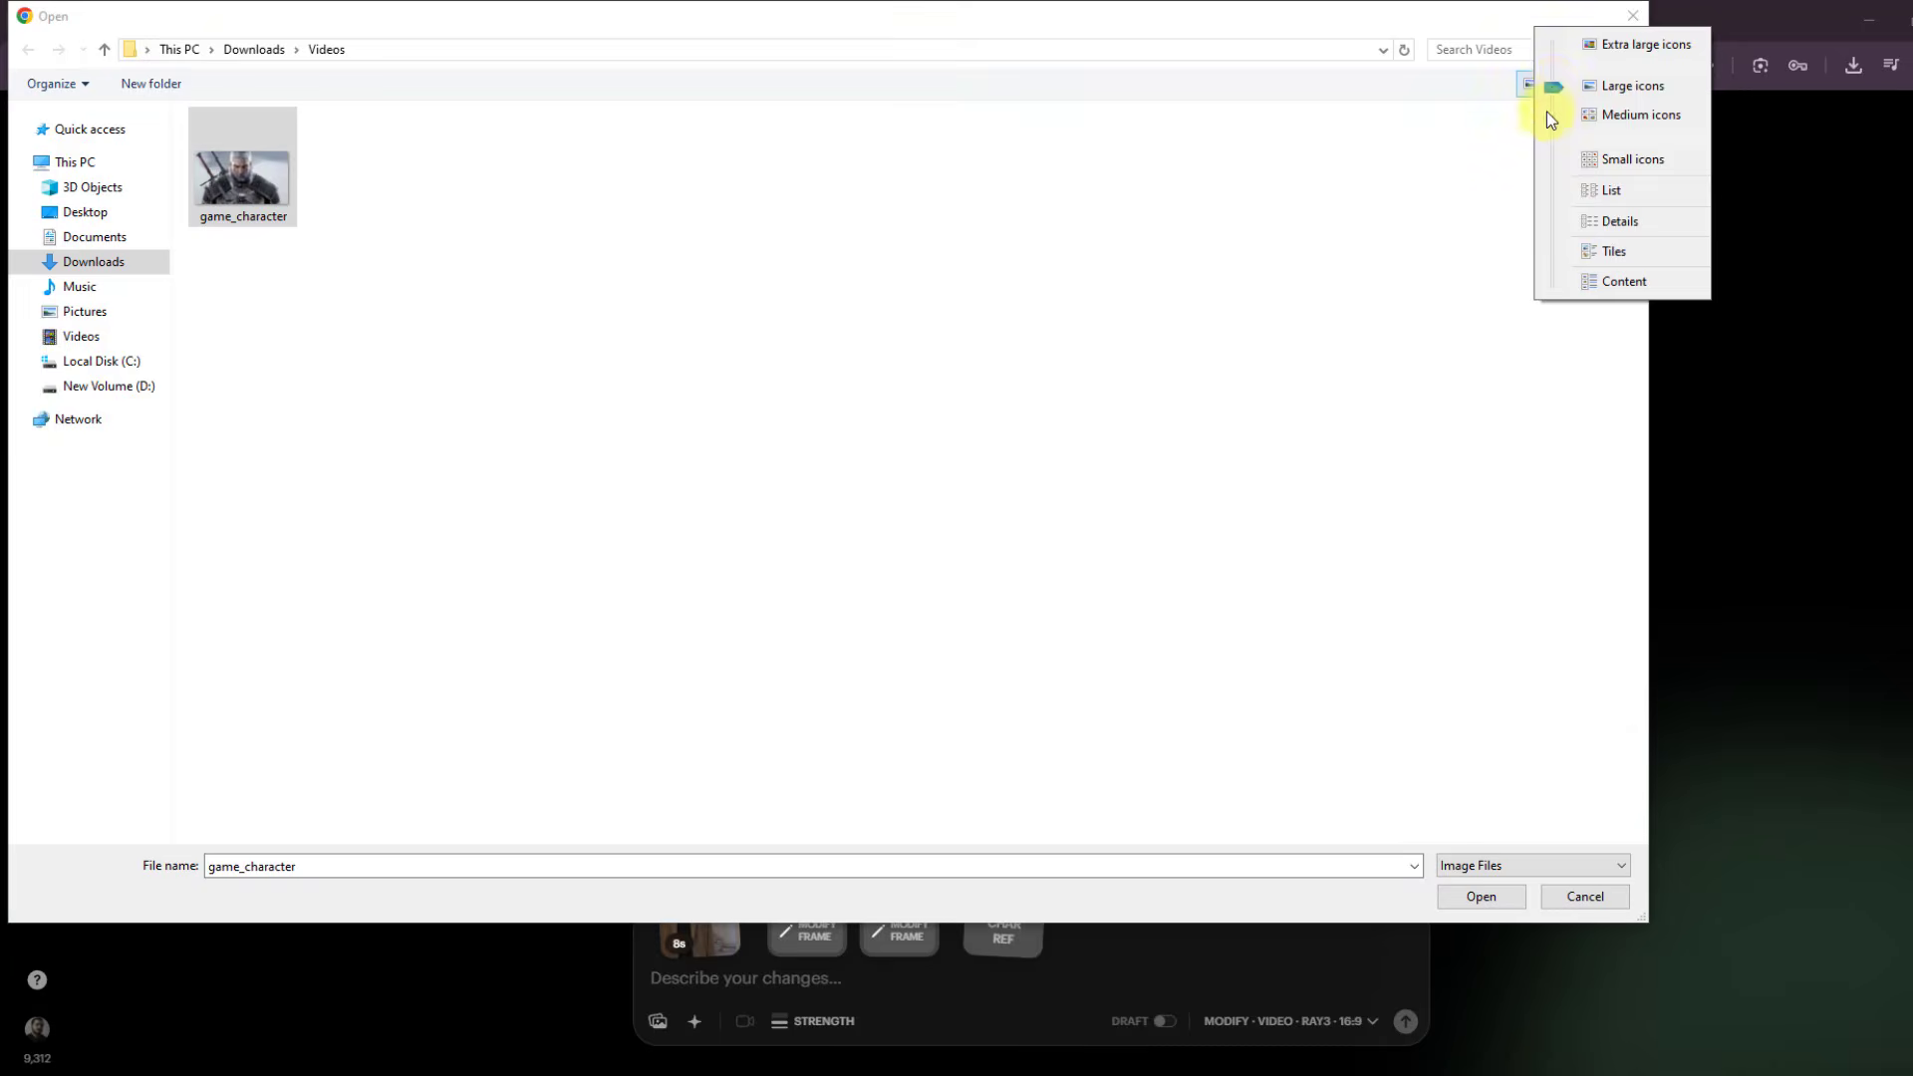
{"action": "left_click", "coordinate": [1554, 92]}
{"action": "double_click", "coordinate": [377, 175]}
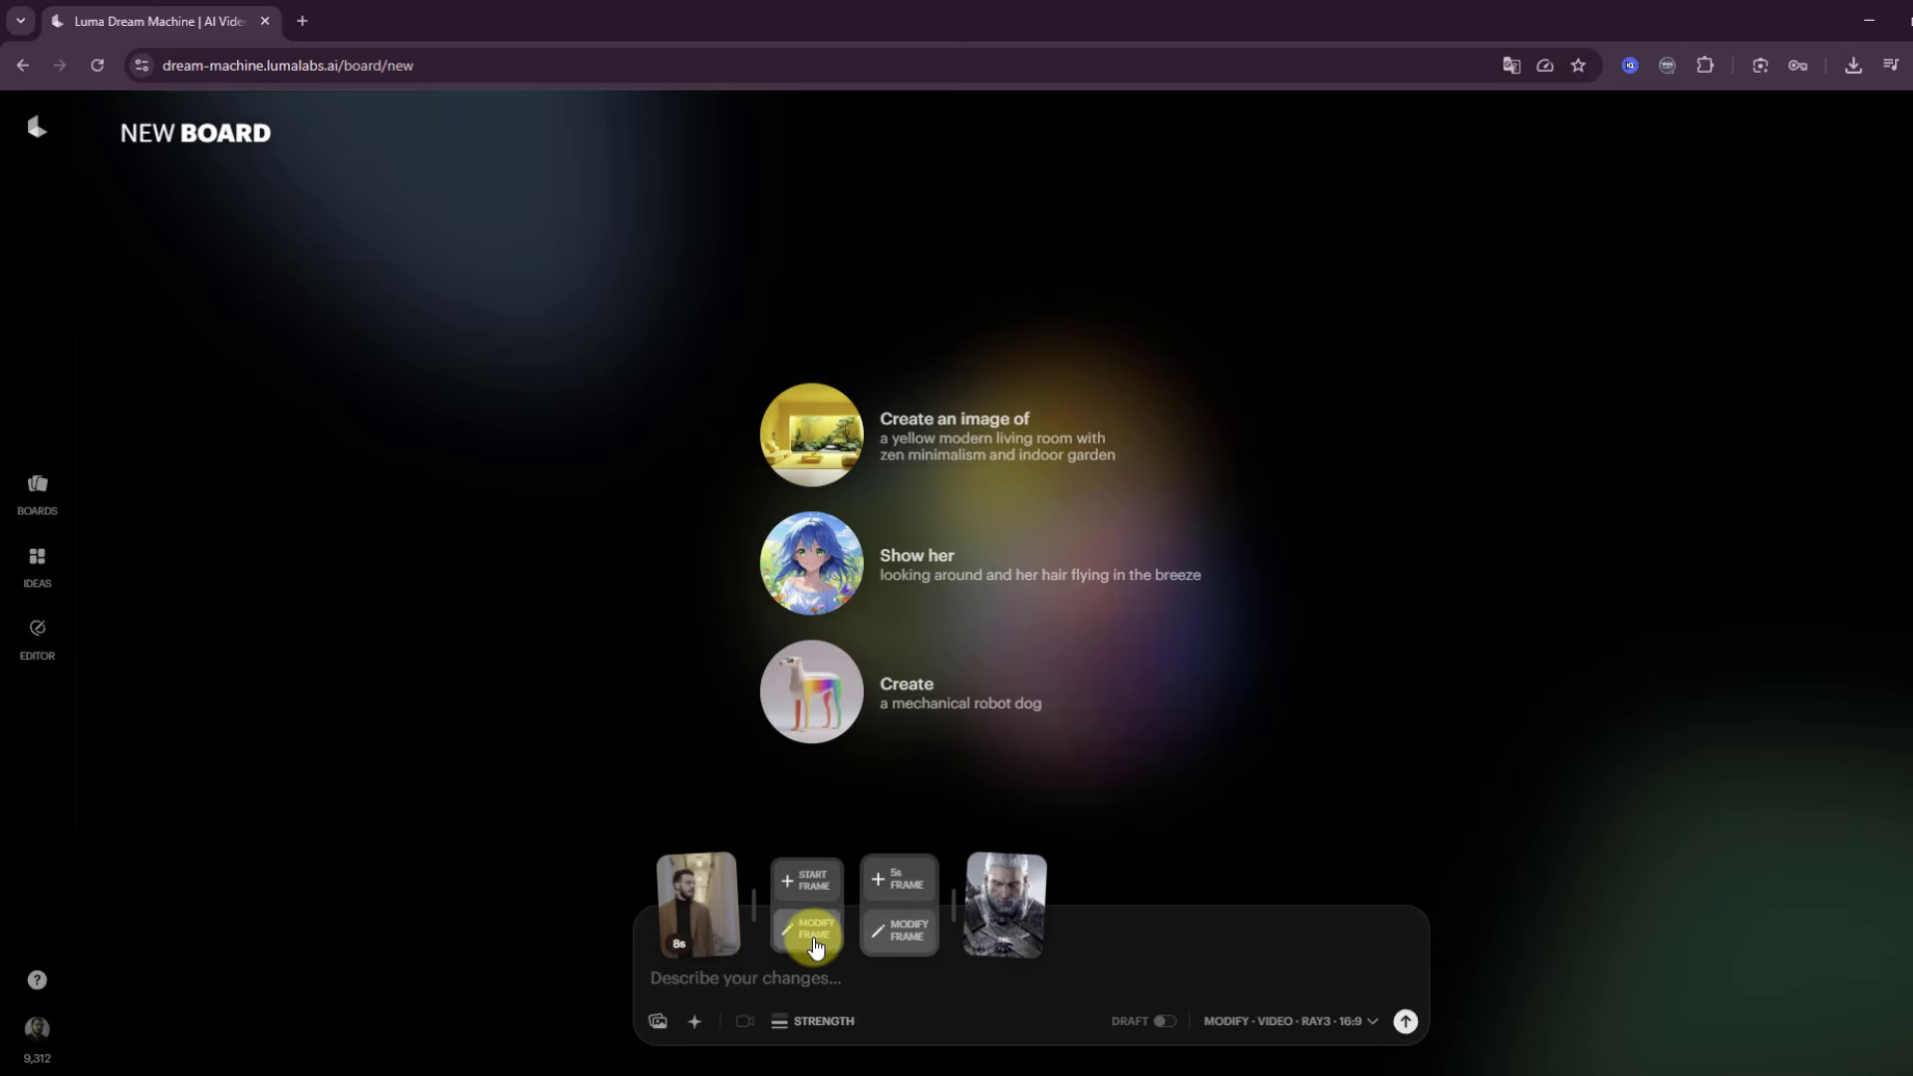
Edit and apply the start frame using the character reference and the prompt "change the character, keep the composition"
{"action": "left_click", "coordinate": [630, 1000]}
{"action": "left_click", "coordinate": [620, 989]}
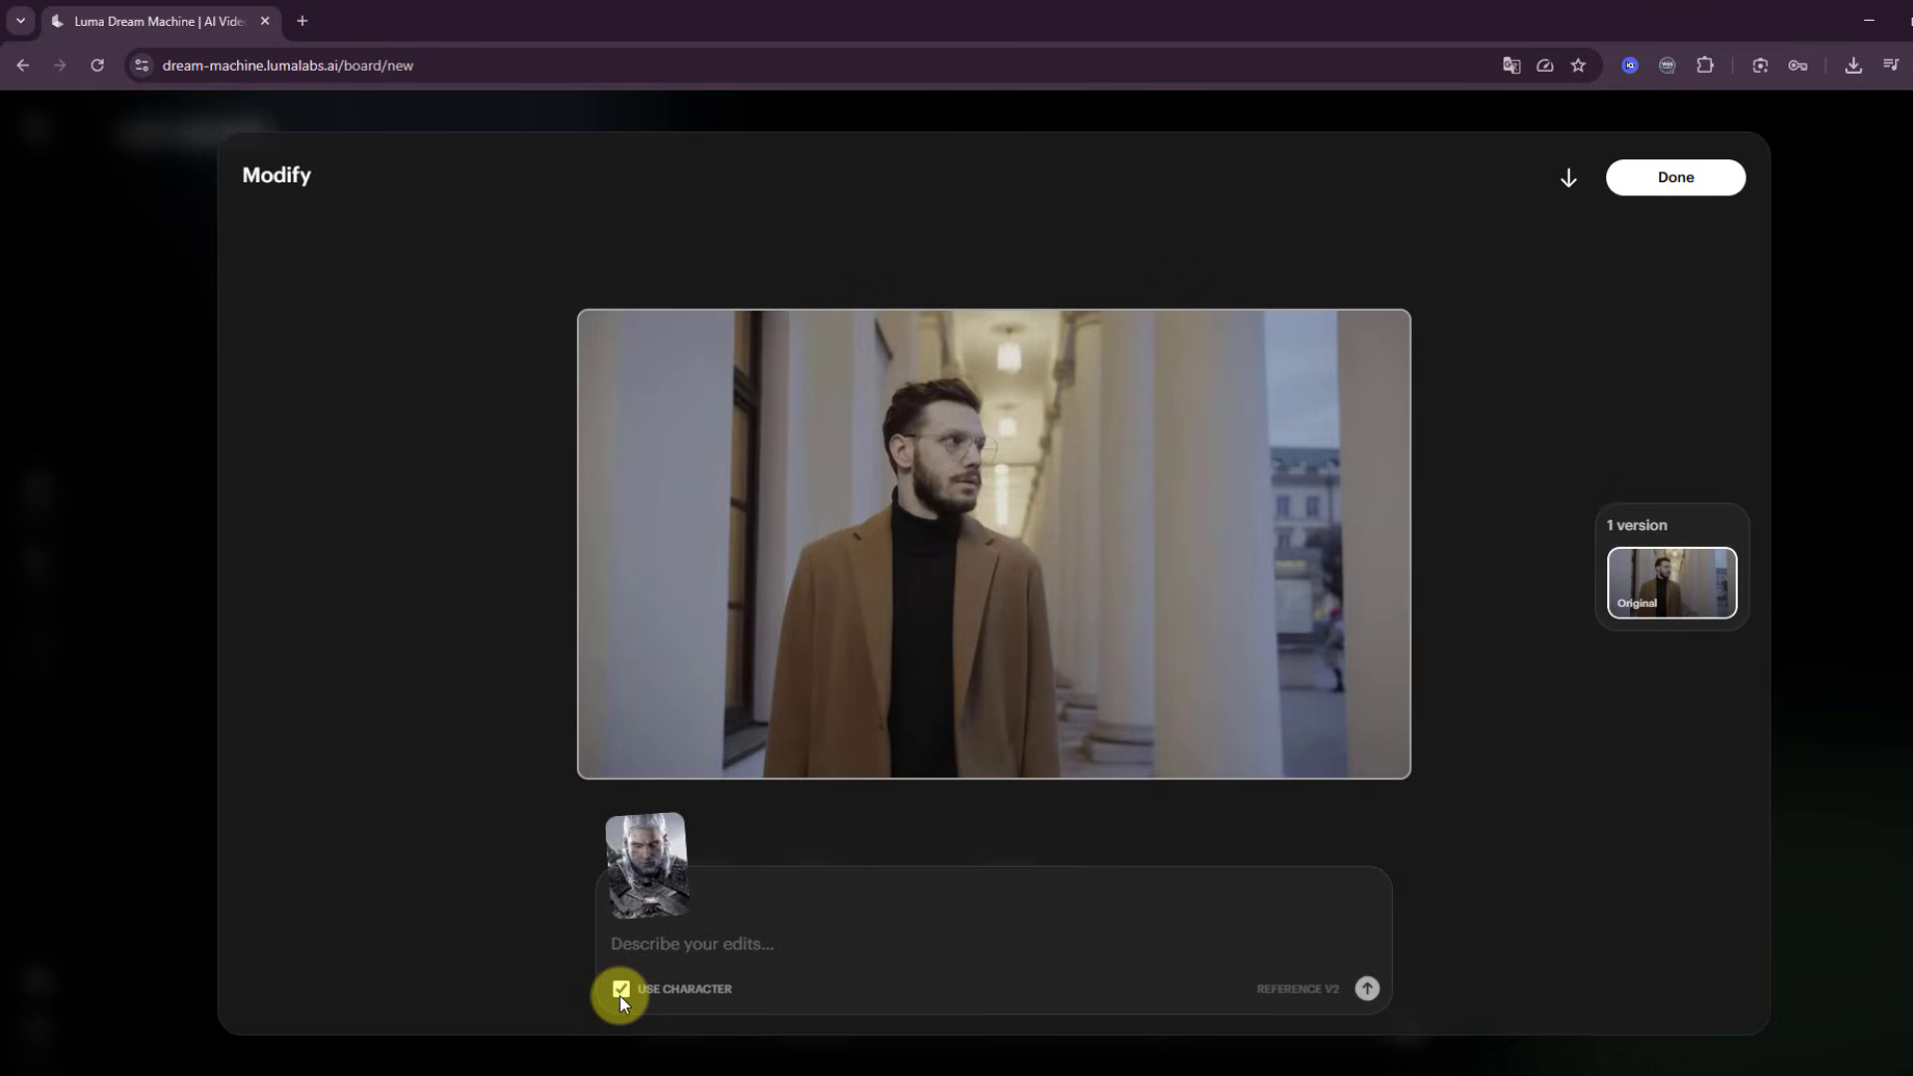
{"action": "left_click", "coordinate": [681, 966]}
{"action": "type", "text": "change the character, keep the composition"}
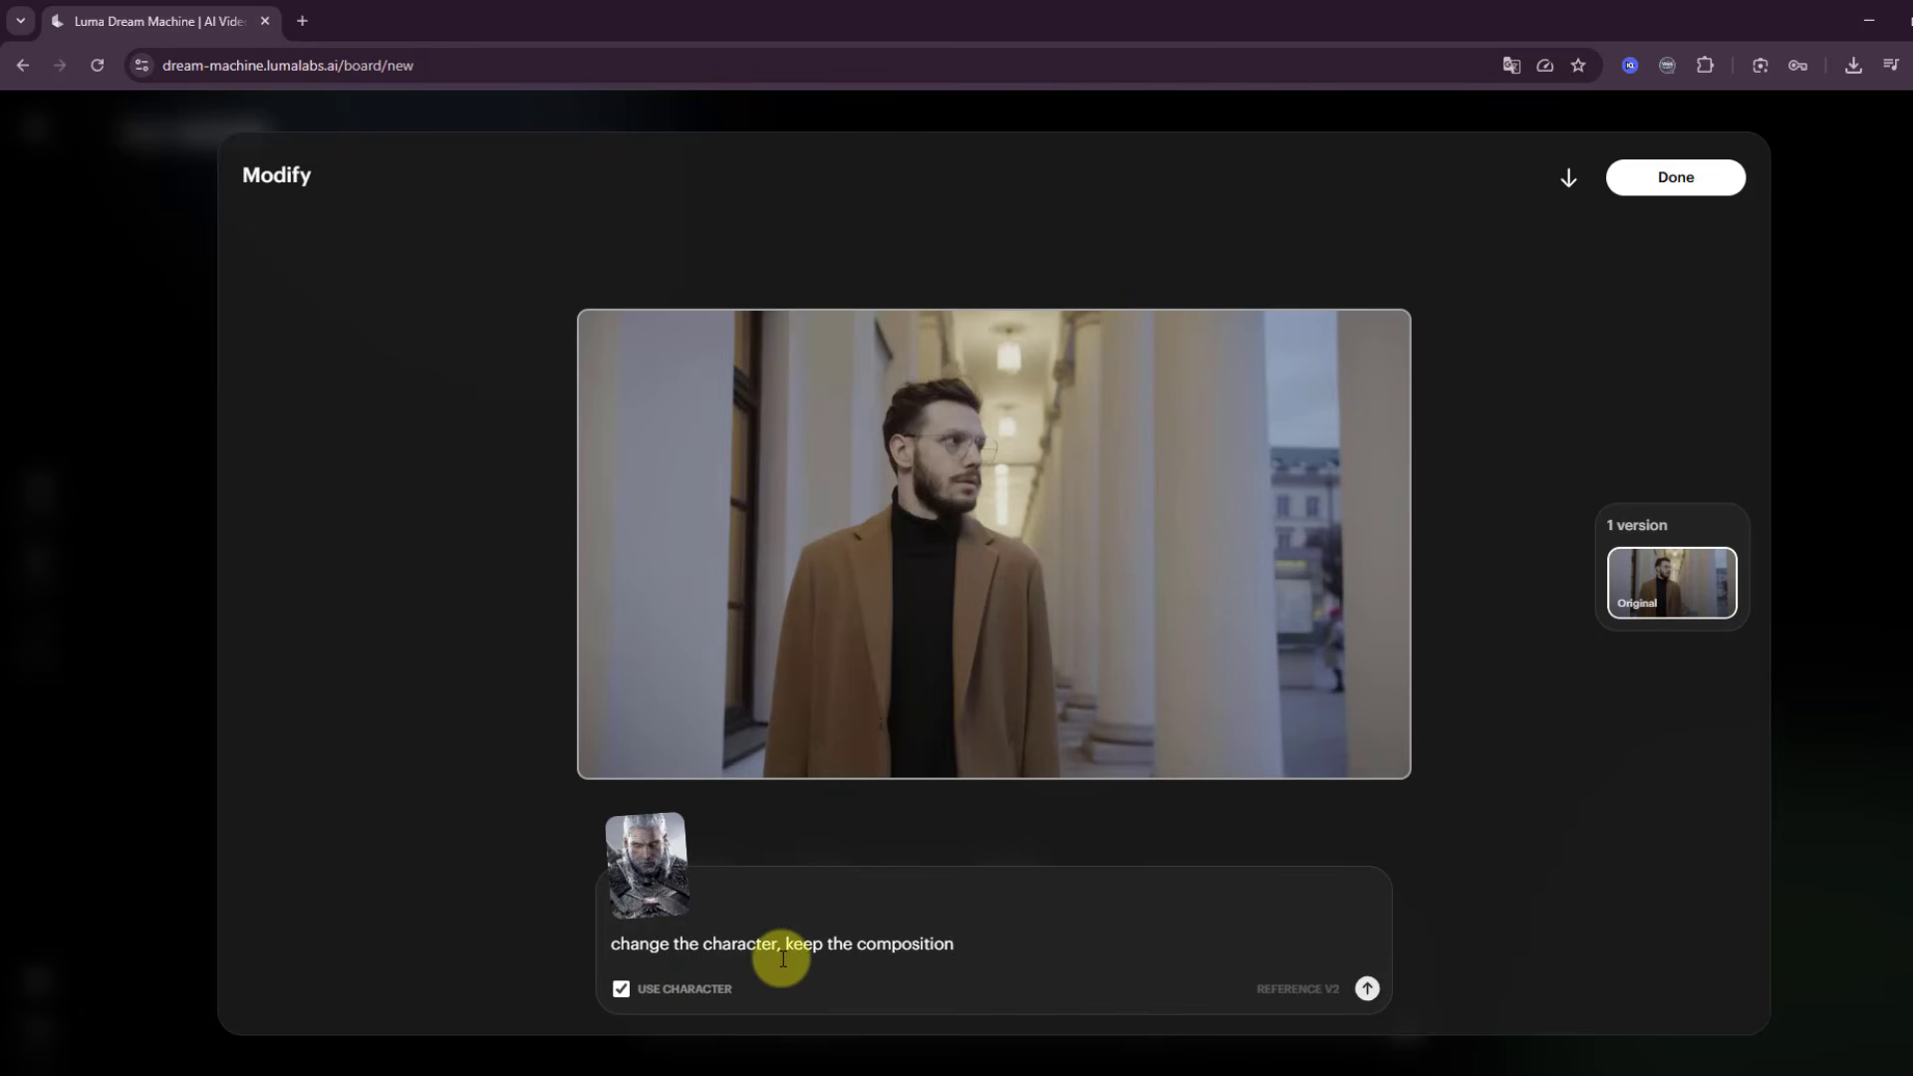
{"action": "left_click", "coordinate": [1366, 989]}
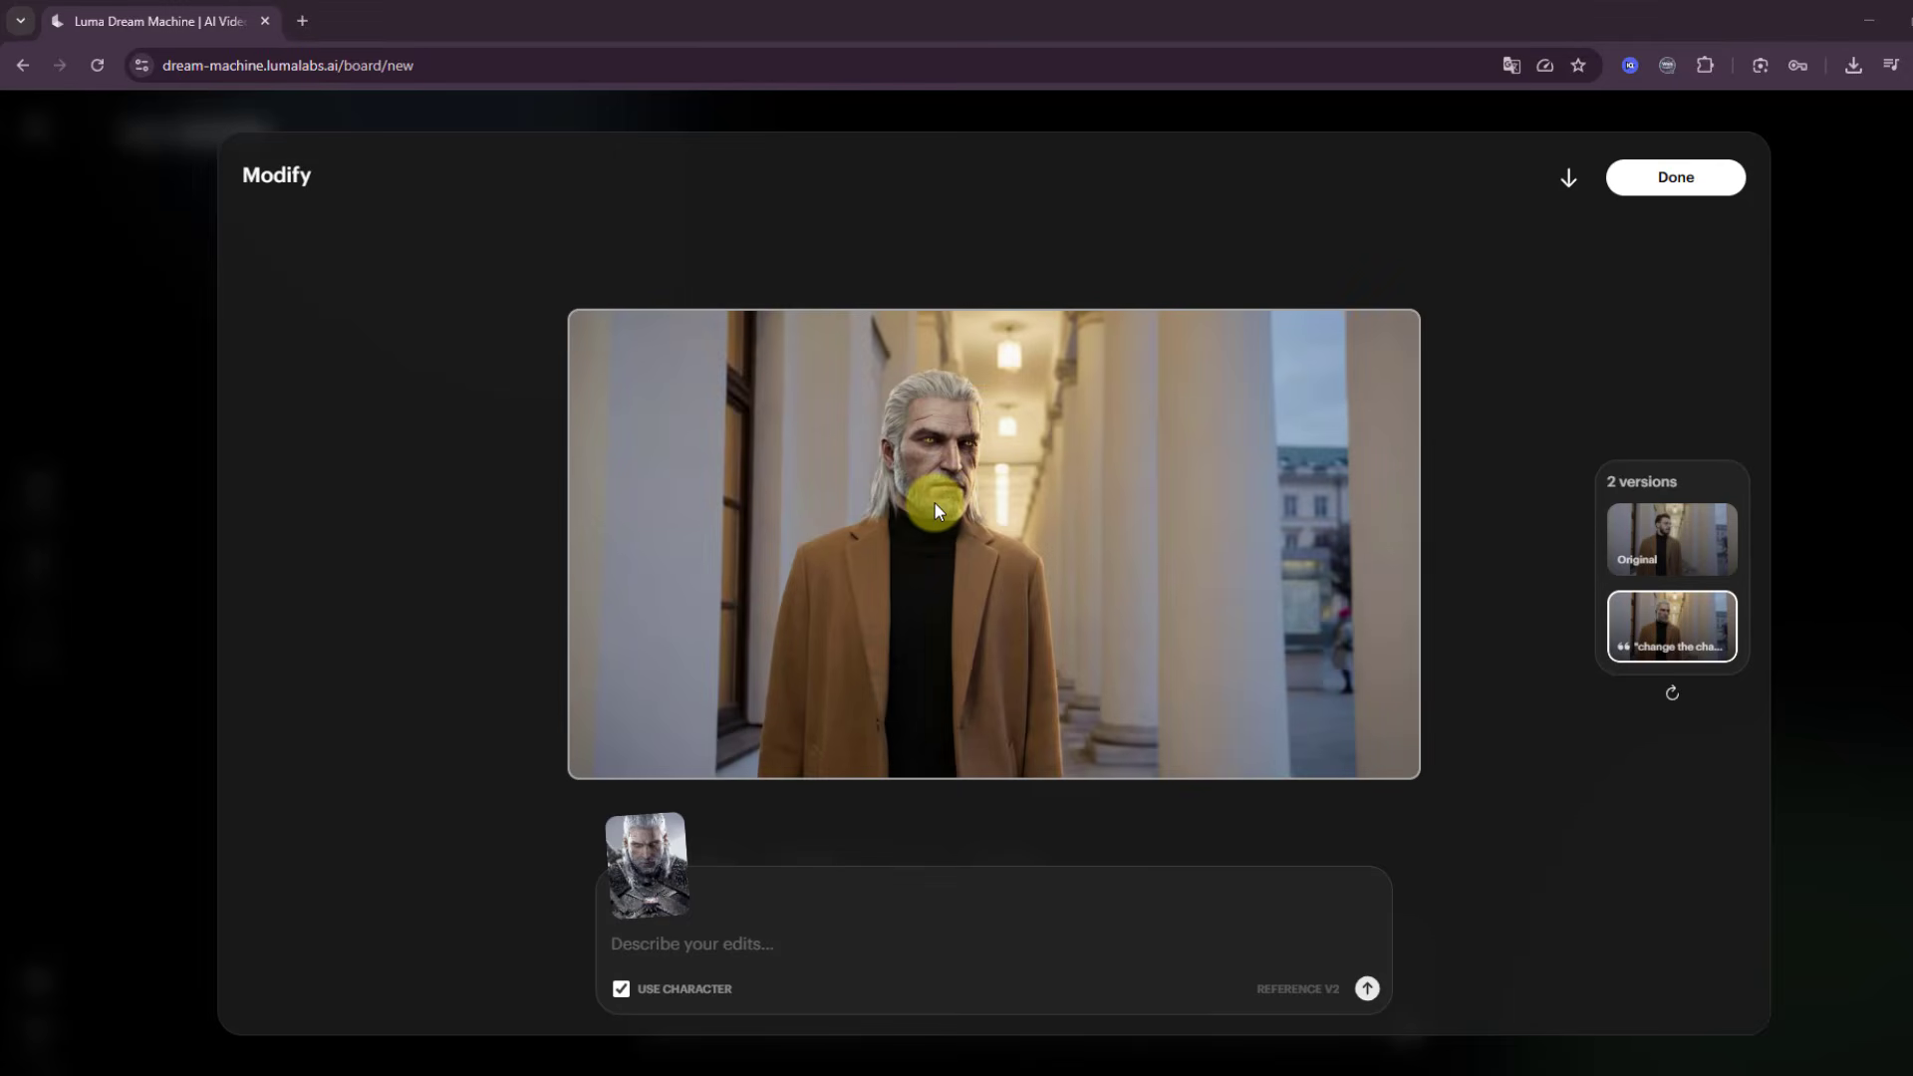
{"action": "left_click", "coordinate": [1675, 181]}
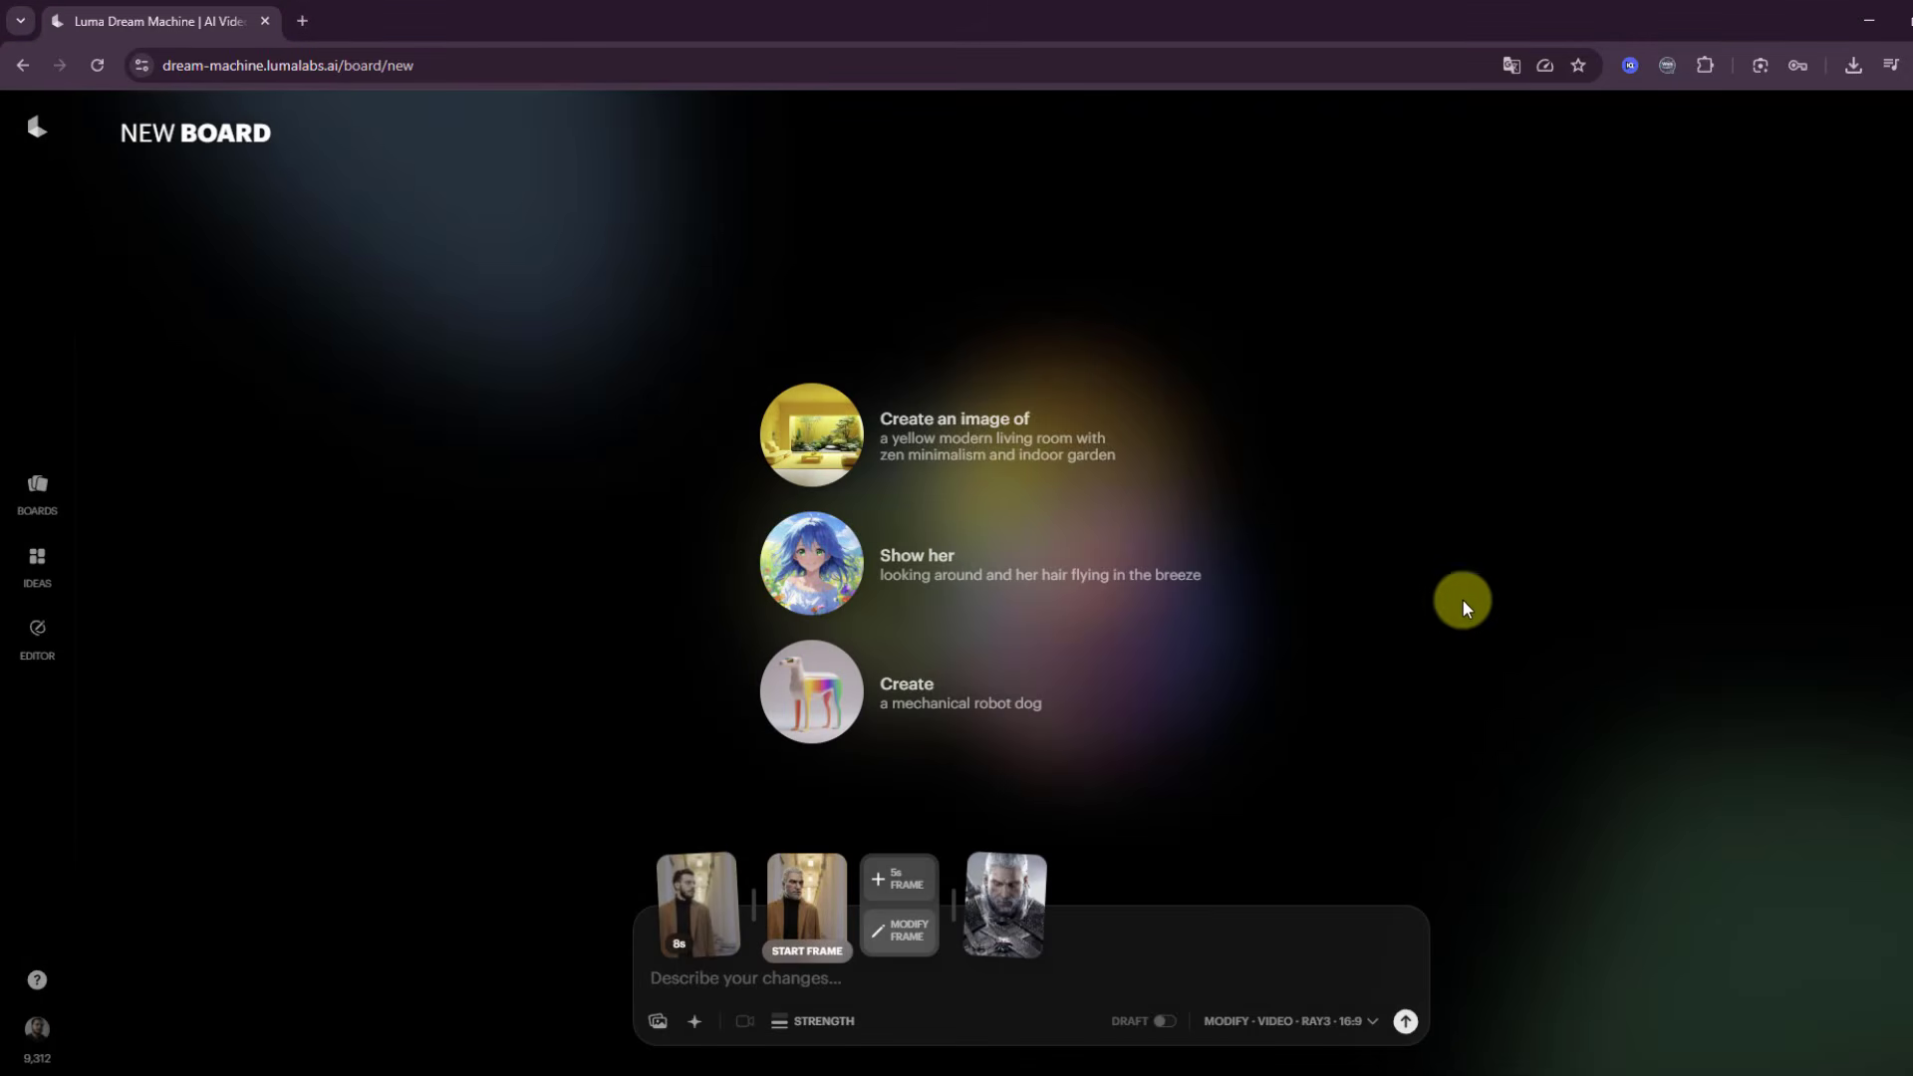
Generate the modified Character-Looking-Around video and open the result in the full view
{"action": "left_click", "coordinate": [778, 1026]}
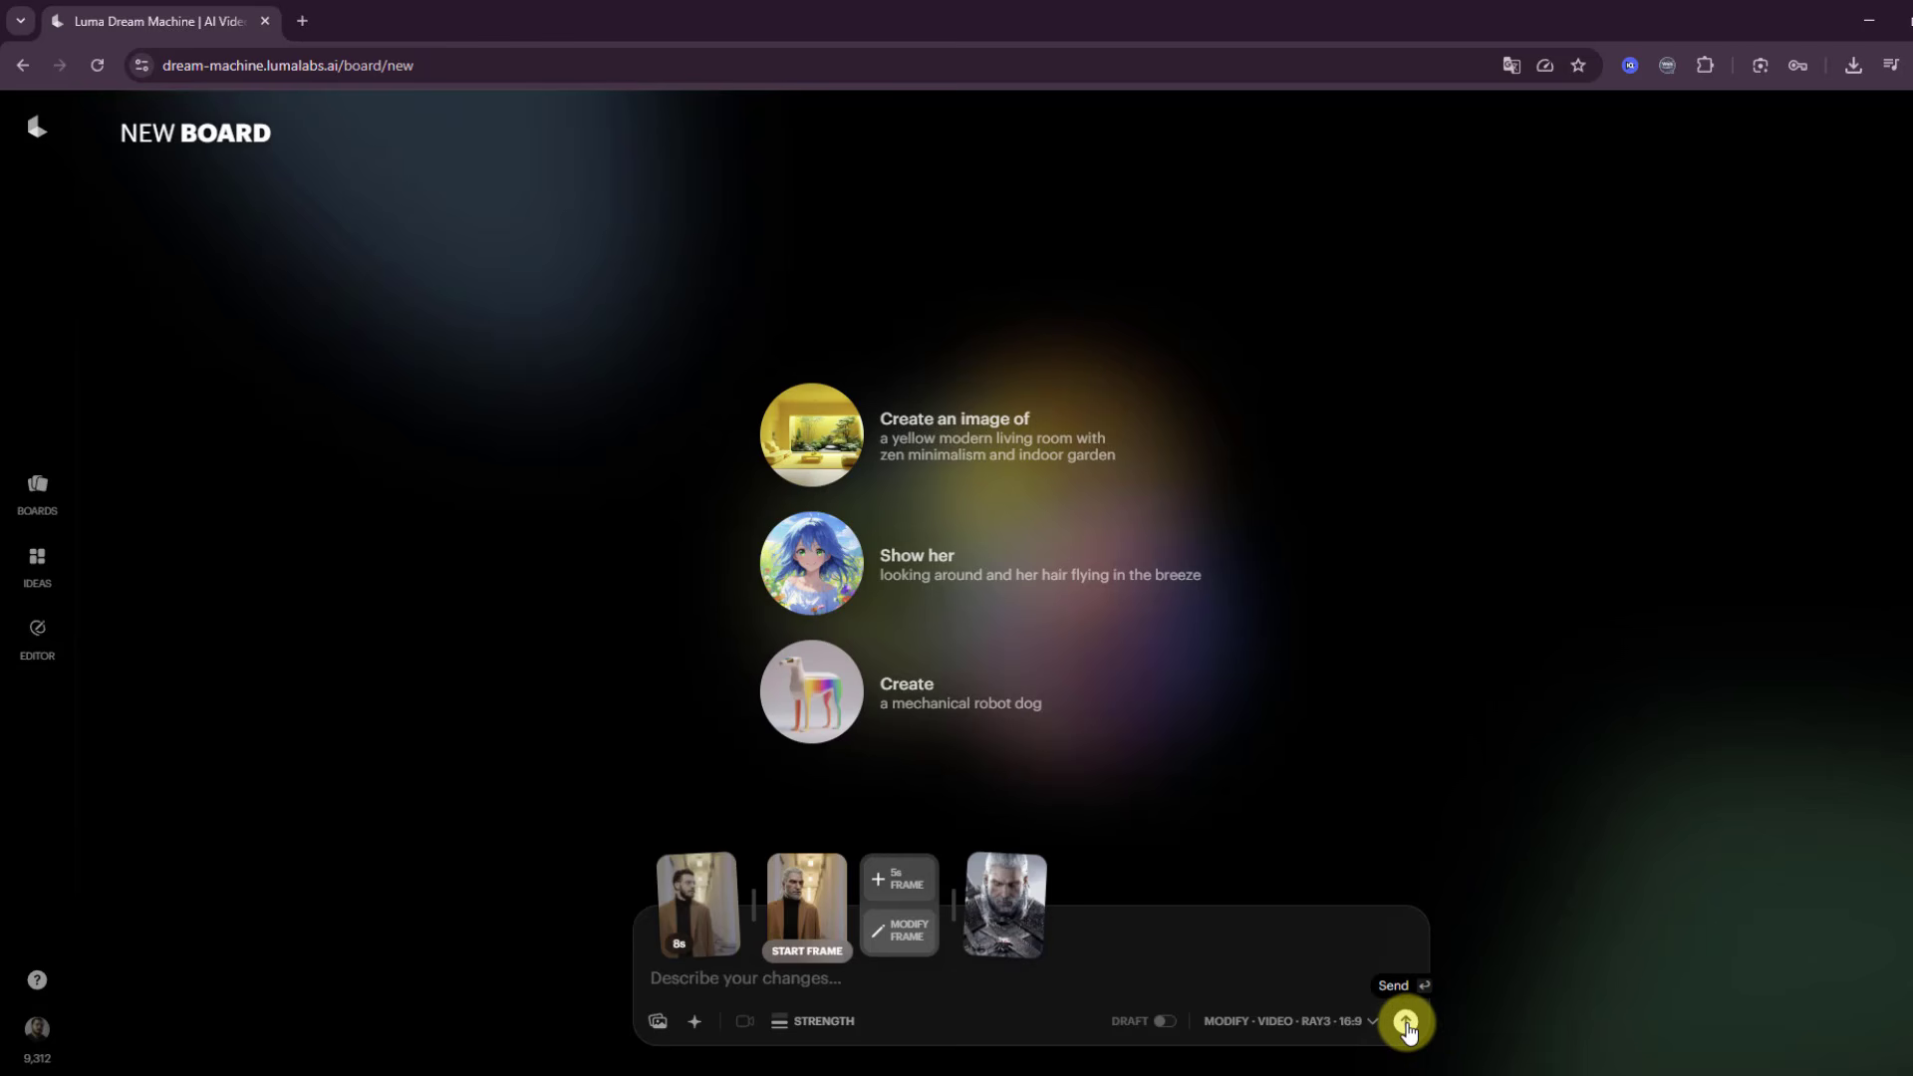
{"action": "left_click", "coordinate": [1407, 1031]}
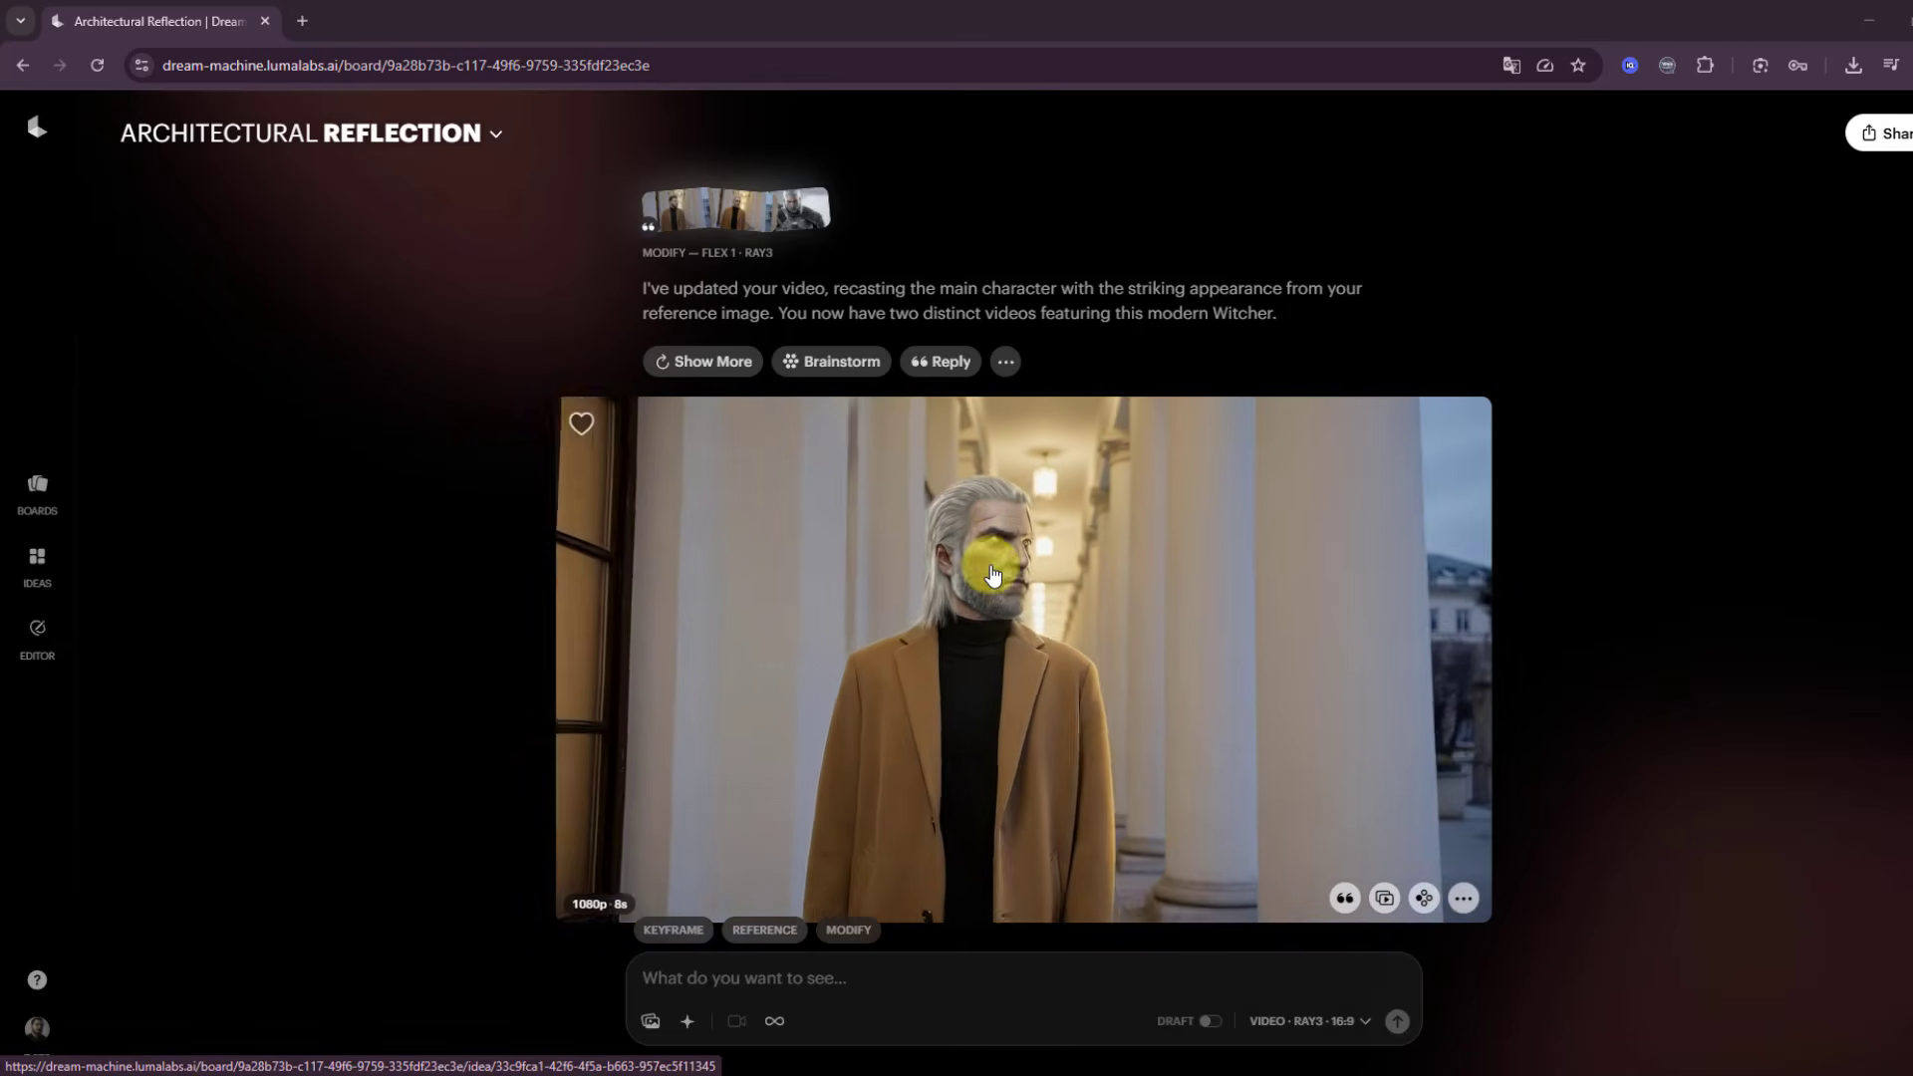
{"action": "left_click", "coordinate": [990, 554]}
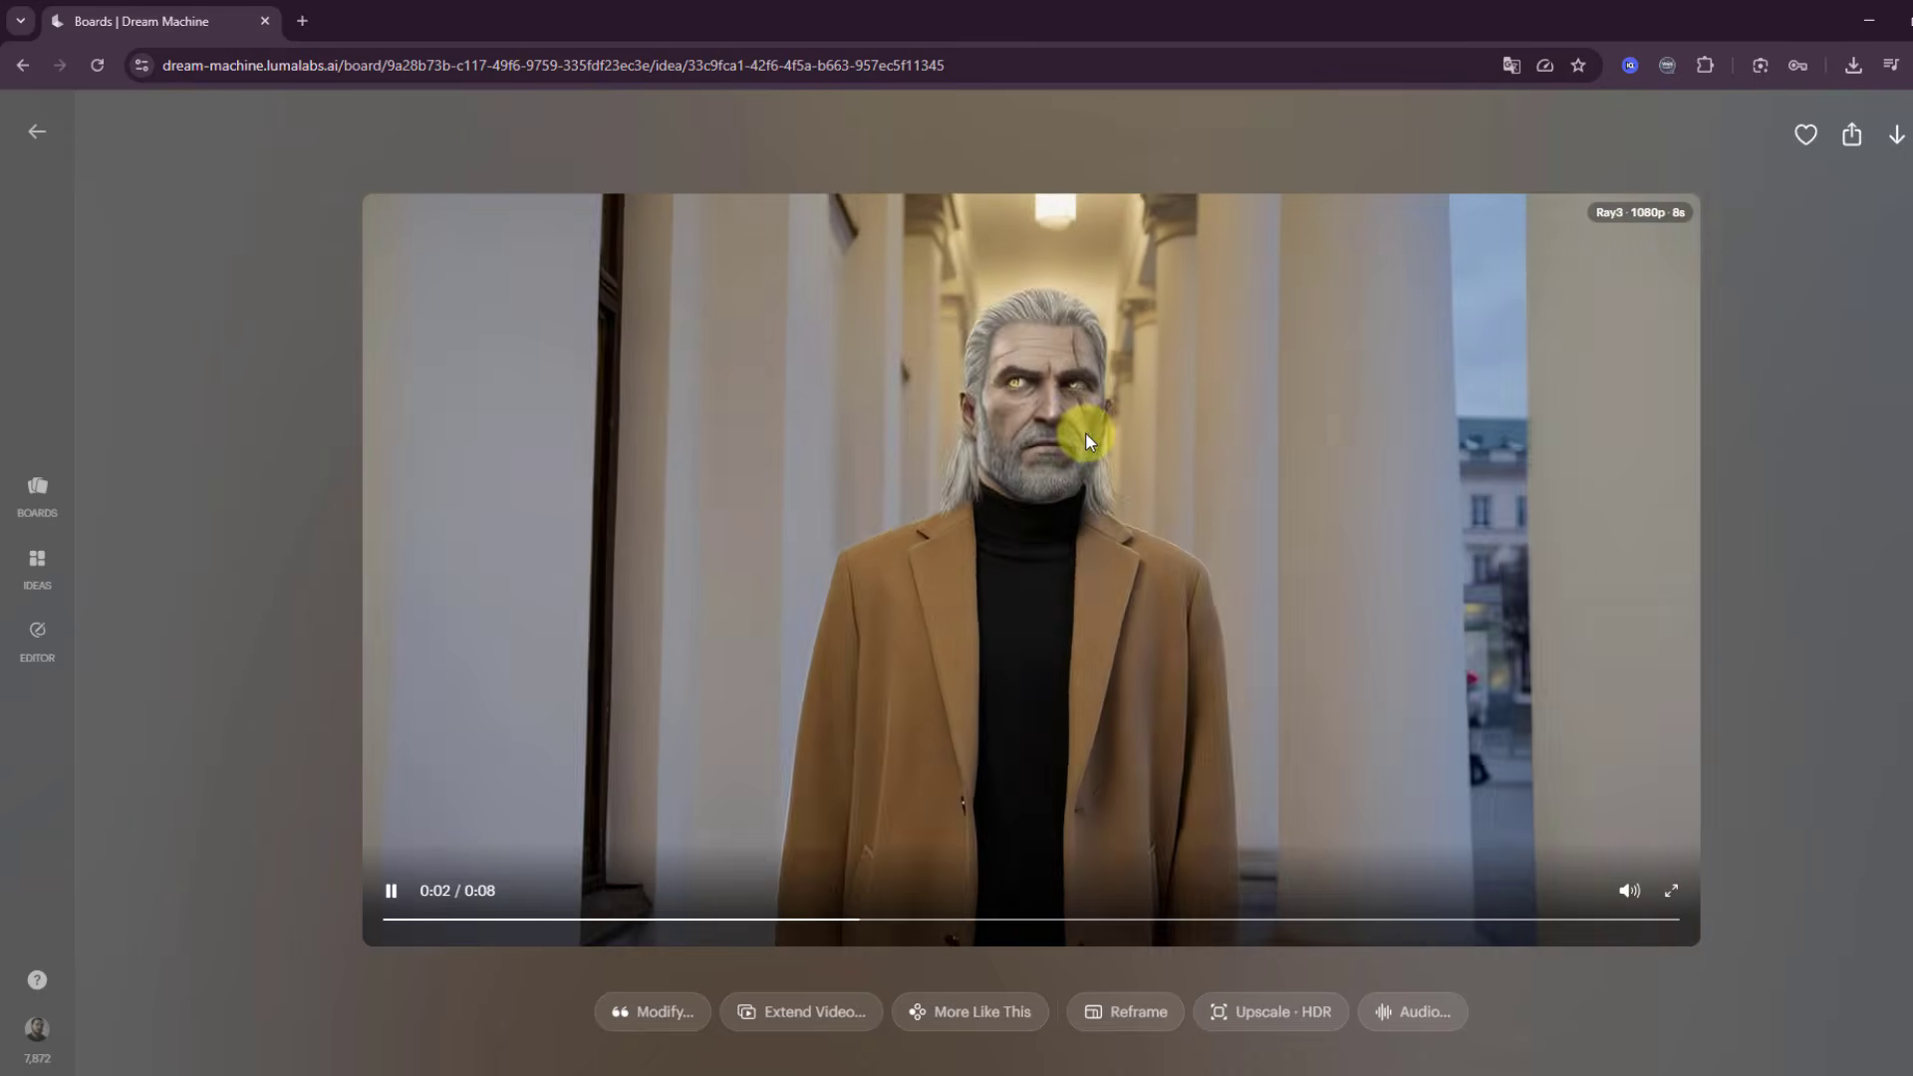